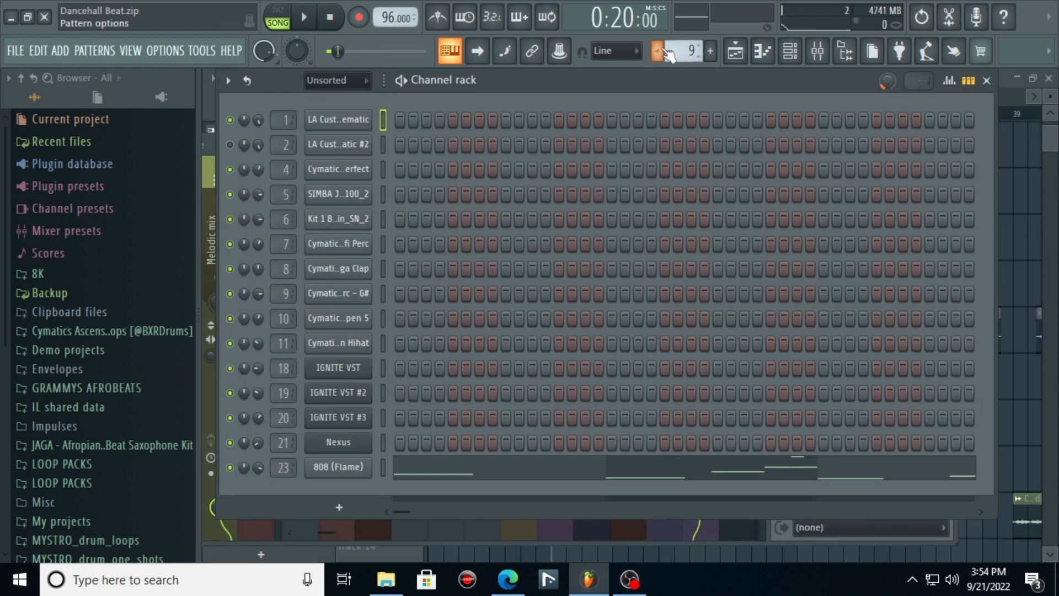
Switch to Pattern 1 and delete it from the project
{"action": "left_click", "coordinate": [659, 51]}
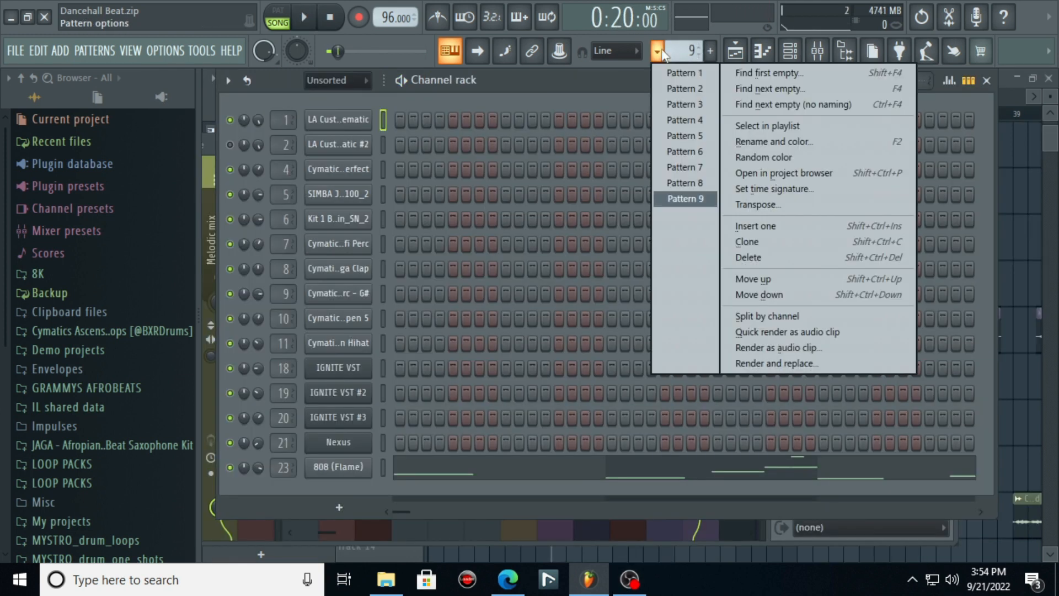
{"action": "left_click", "coordinate": [679, 74]}
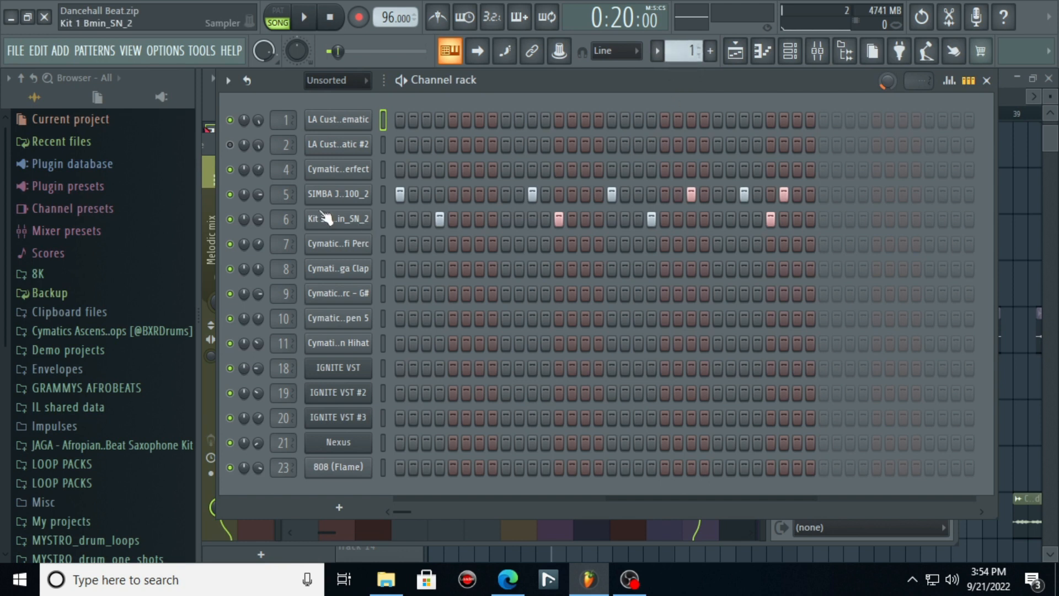
{"action": "key", "text": "ctrl+shift+Delete"}
{"action": "key", "text": "Return"}
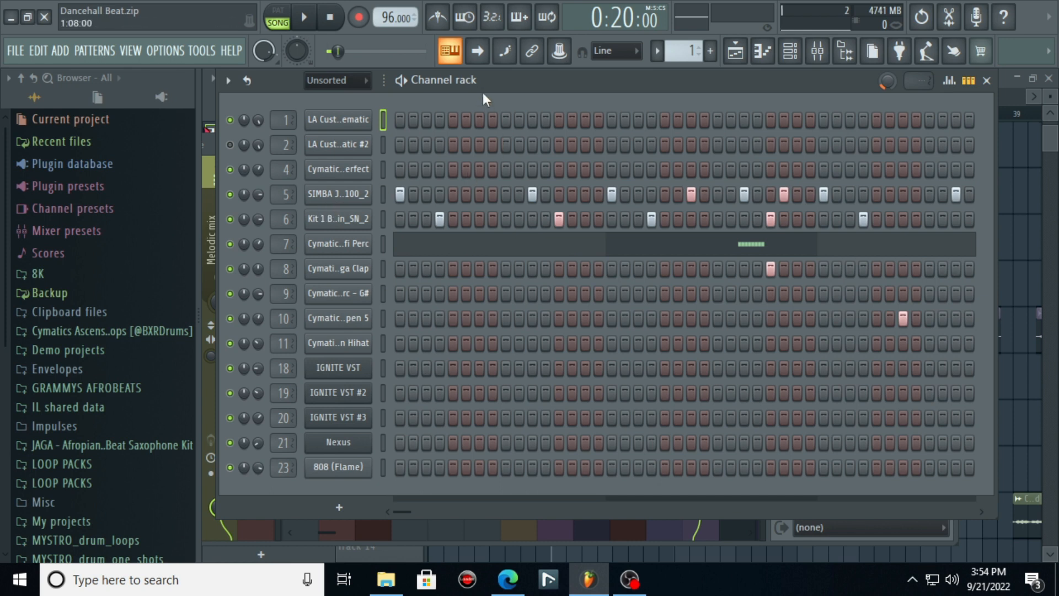
Play back the drum pattern to hear it, and reposition the channel rack so all its channels are in view
{"action": "left_click_drag", "start_coordinate": [482, 92], "coordinate": [464, 38]}
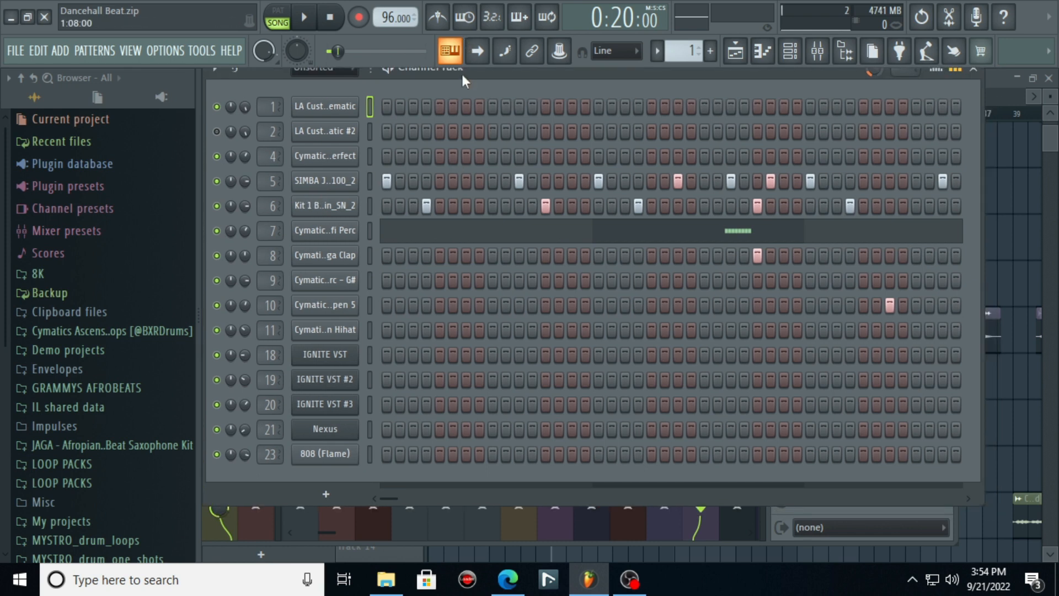
{"action": "key", "text": "space"}
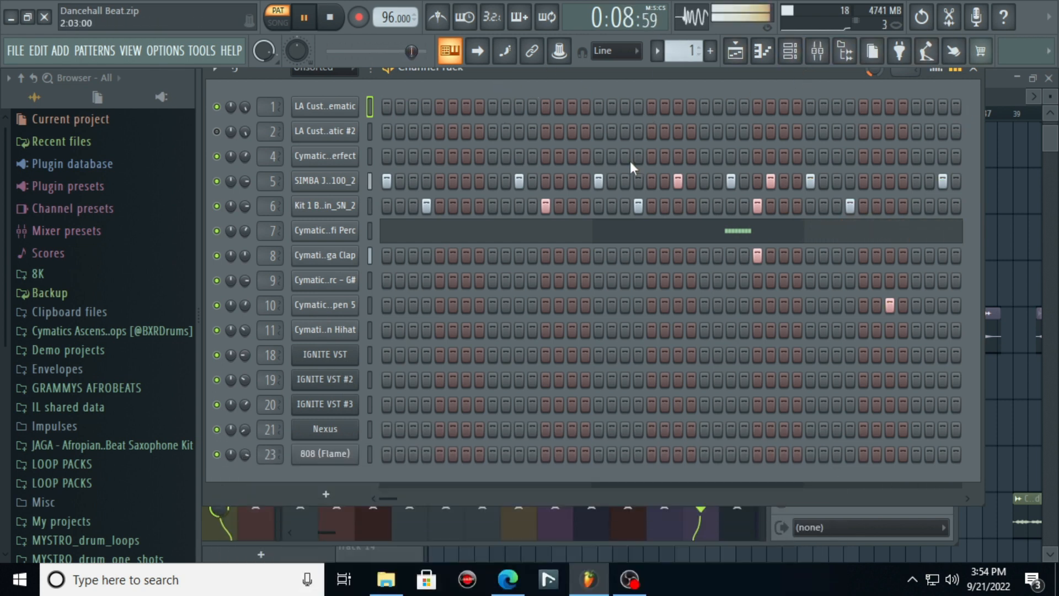
{"action": "key", "text": "space"}
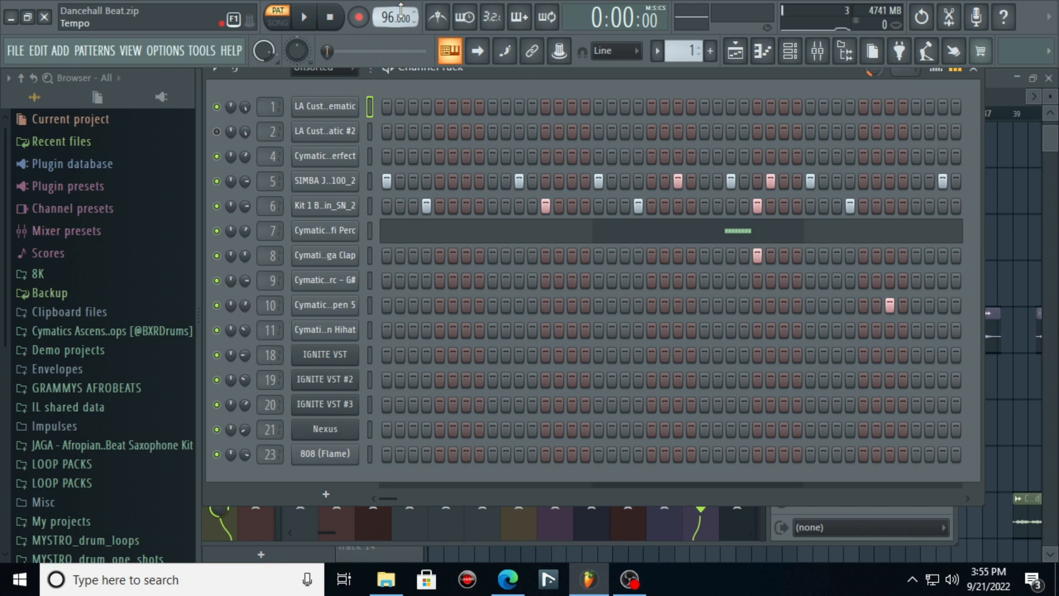
{"action": "left_click_drag", "start_coordinate": [635, 74], "coordinate": [610, 141]}
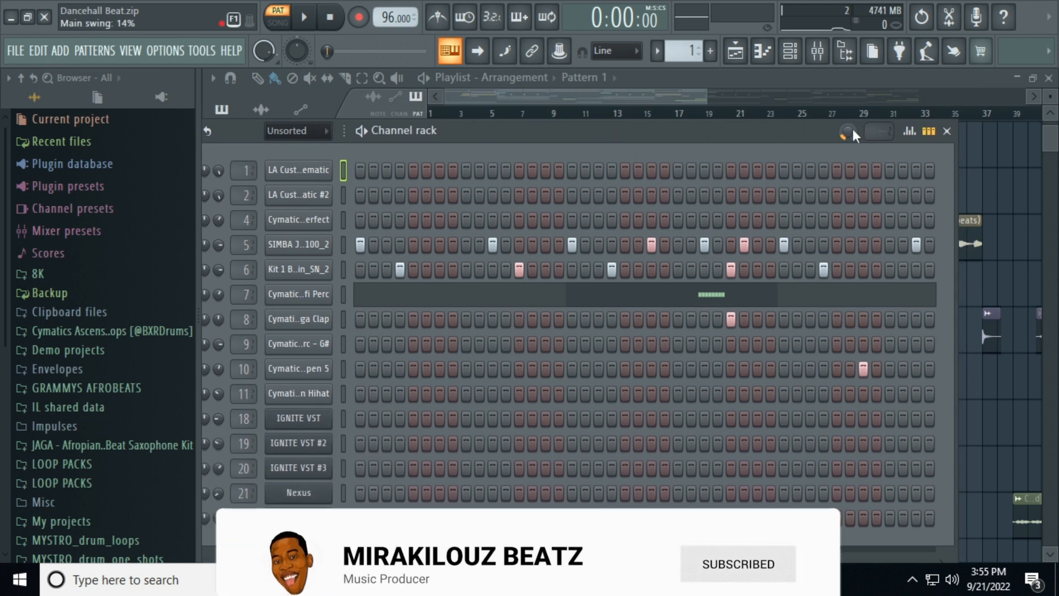
{"action": "left_click_drag", "start_coordinate": [740, 139], "coordinate": [787, 88]}
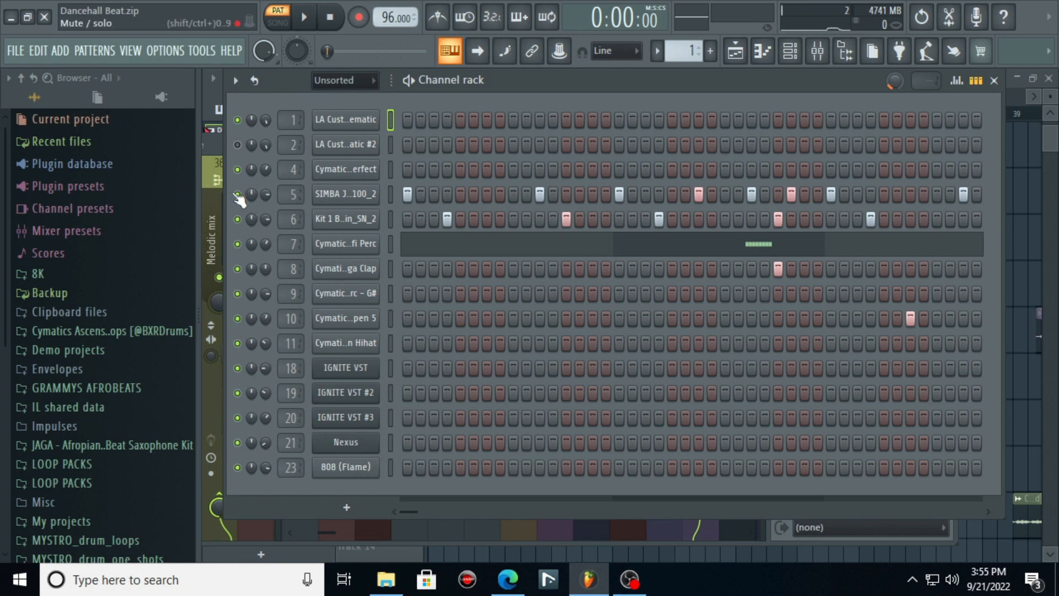
Solo the SIMBA JAILER BMP 100_2 channel, play it briefly, and select its mixer track to view the effects
{"action": "key", "text": "space"}
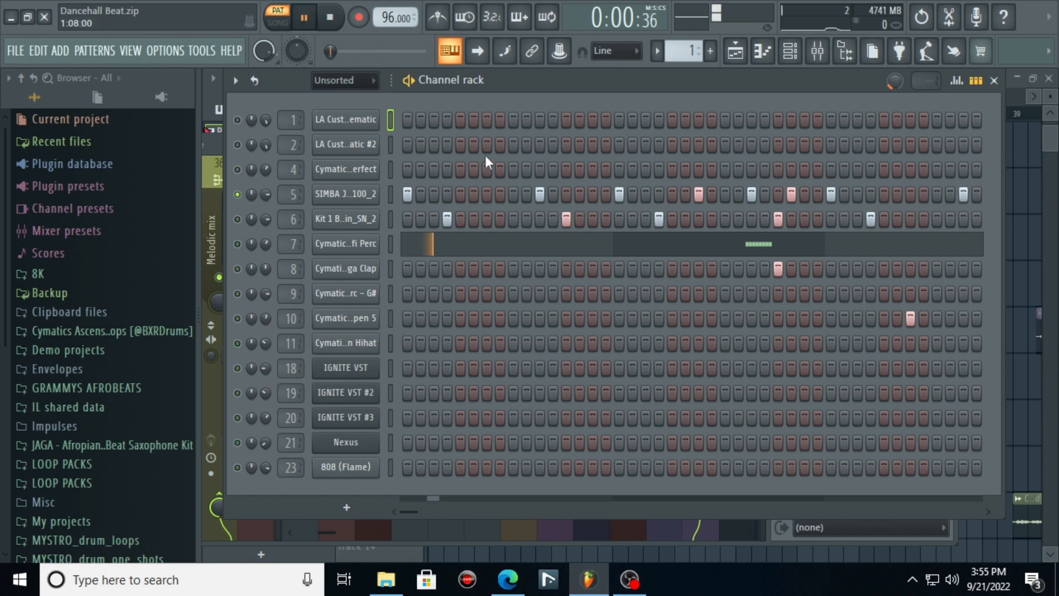
{"action": "left_click", "coordinate": [818, 51]}
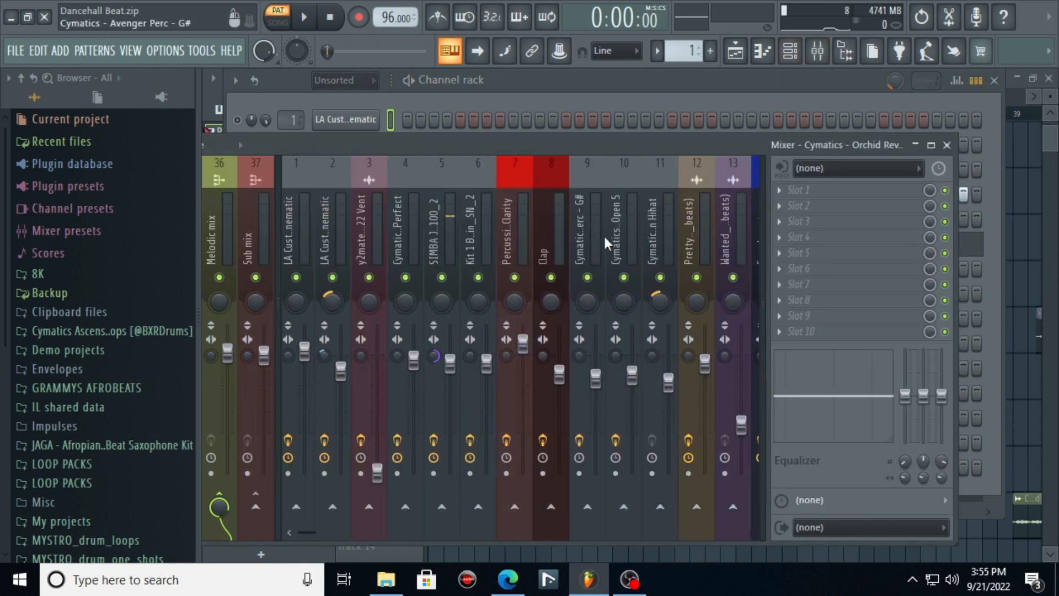
{"action": "left_click", "coordinate": [528, 87]}
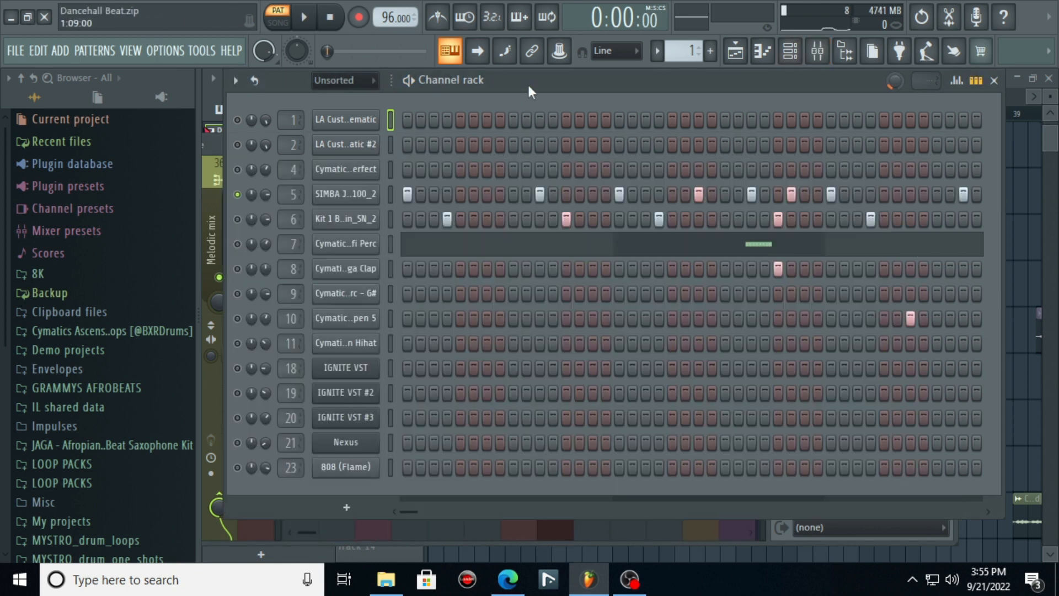
{"action": "left_click", "coordinate": [827, 56]}
{"action": "left_click", "coordinate": [445, 229]}
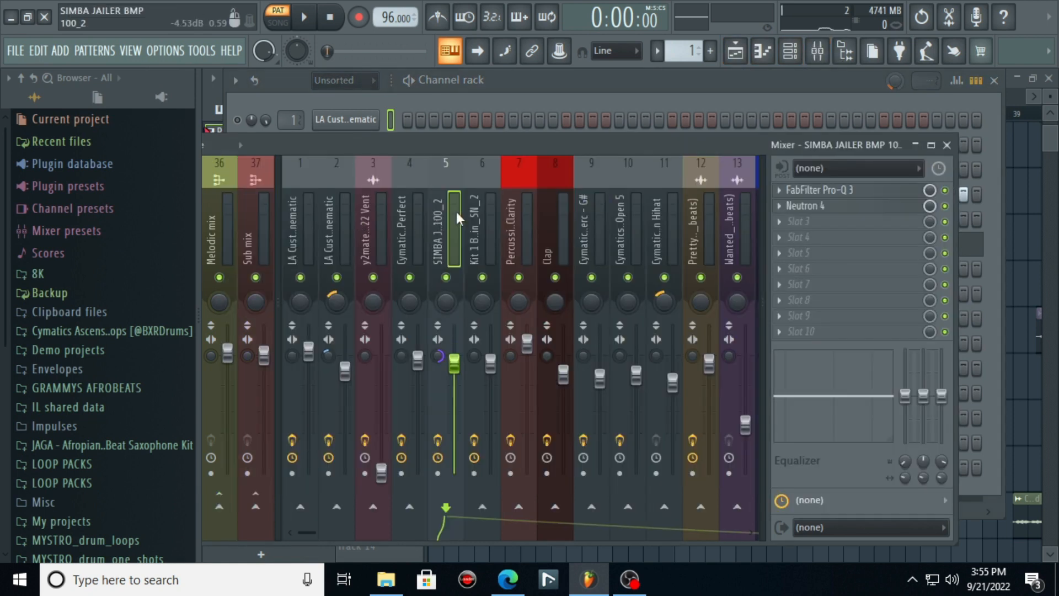
Check the FabFilter Pro-Q 3 curve on the SIMBA JAILER track and close the plugin
{"action": "left_click", "coordinate": [837, 193]}
{"action": "left_click_drag", "start_coordinate": [640, 209], "coordinate": [511, 247]}
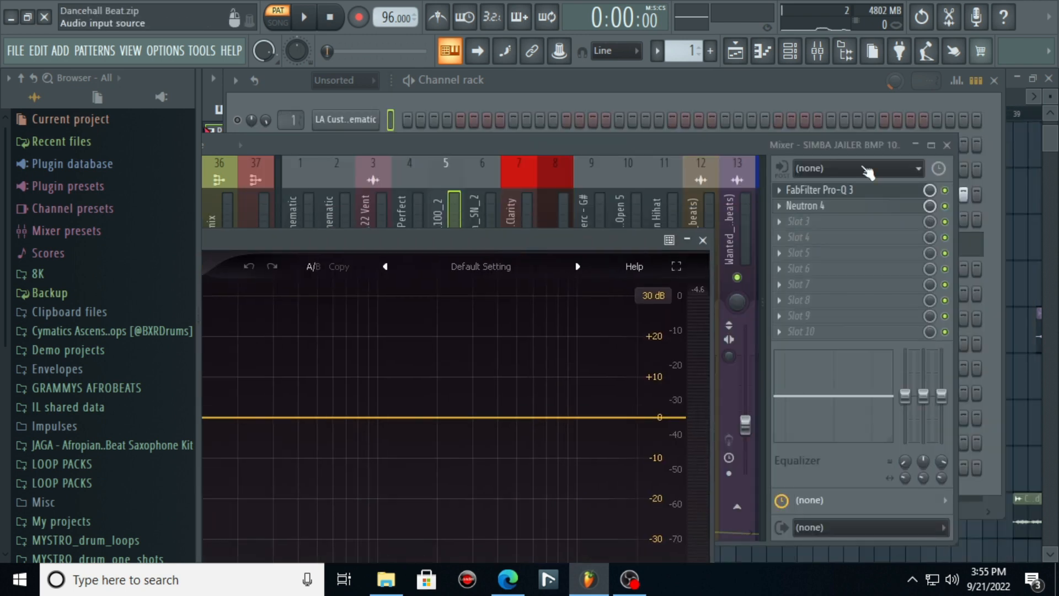
{"action": "left_click", "coordinate": [807, 192]}
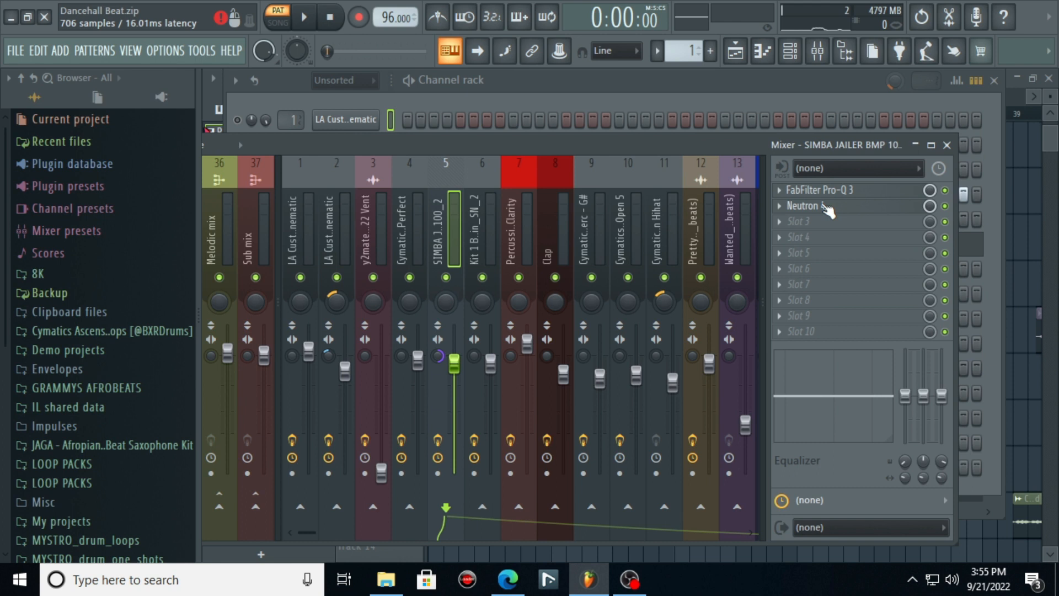
Examine Neutron 4 on the SIMBA JAILER track, comparing the Assistant View with the Compressor 2 module settings
{"action": "left_click", "coordinate": [822, 203]}
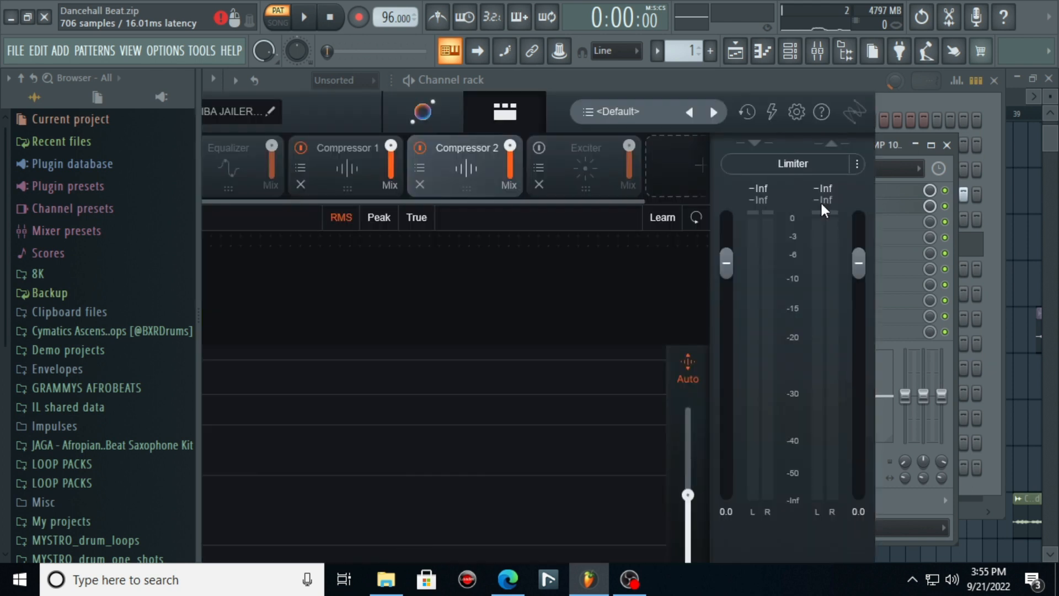
{"action": "left_click_drag", "start_coordinate": [389, 78], "coordinate": [571, 68]}
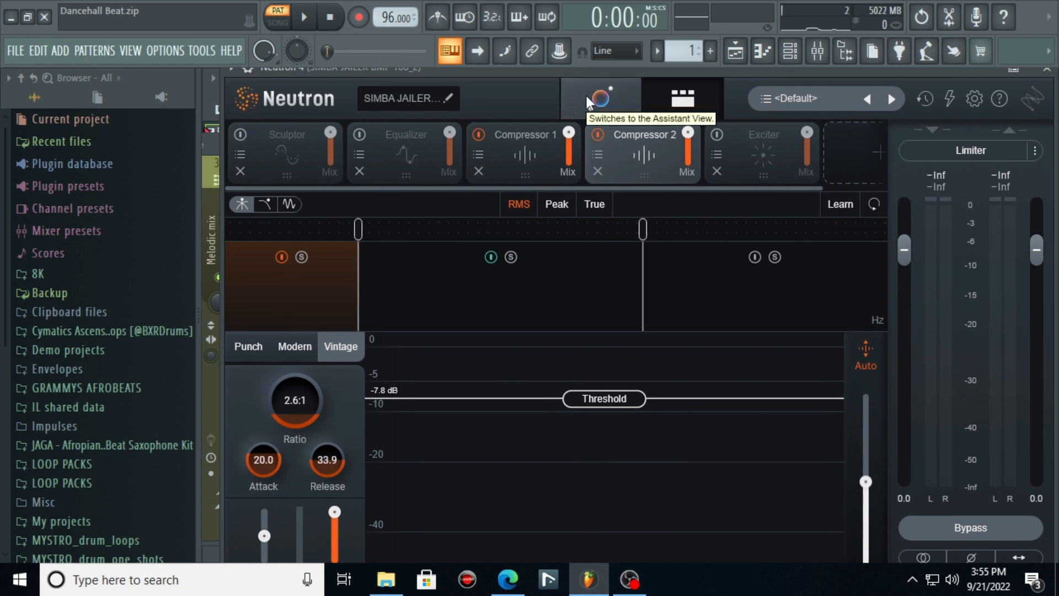
{"action": "left_click", "coordinate": [574, 86]}
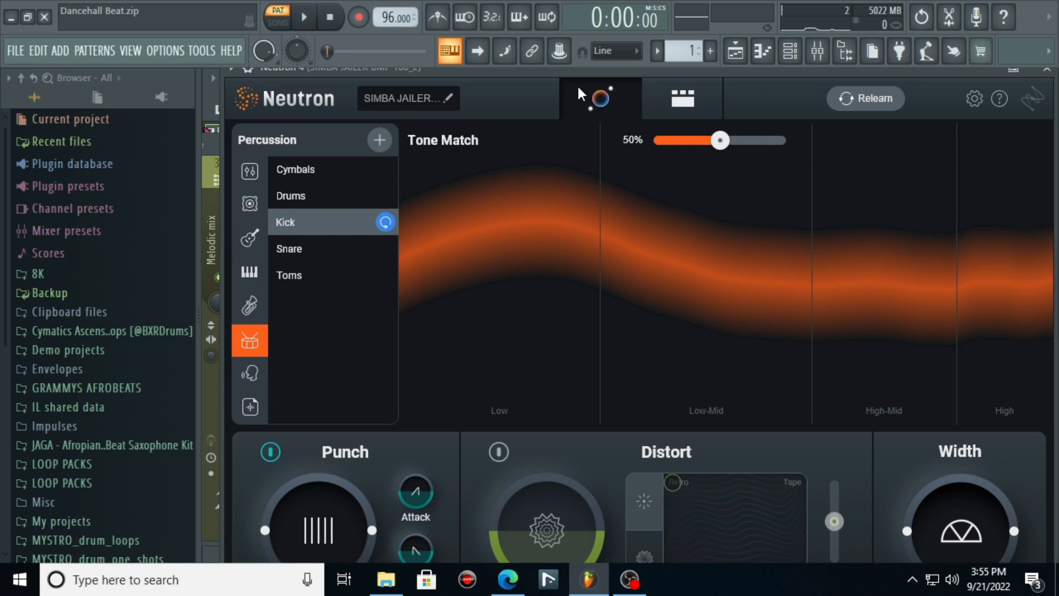
{"action": "left_click", "coordinate": [678, 108]}
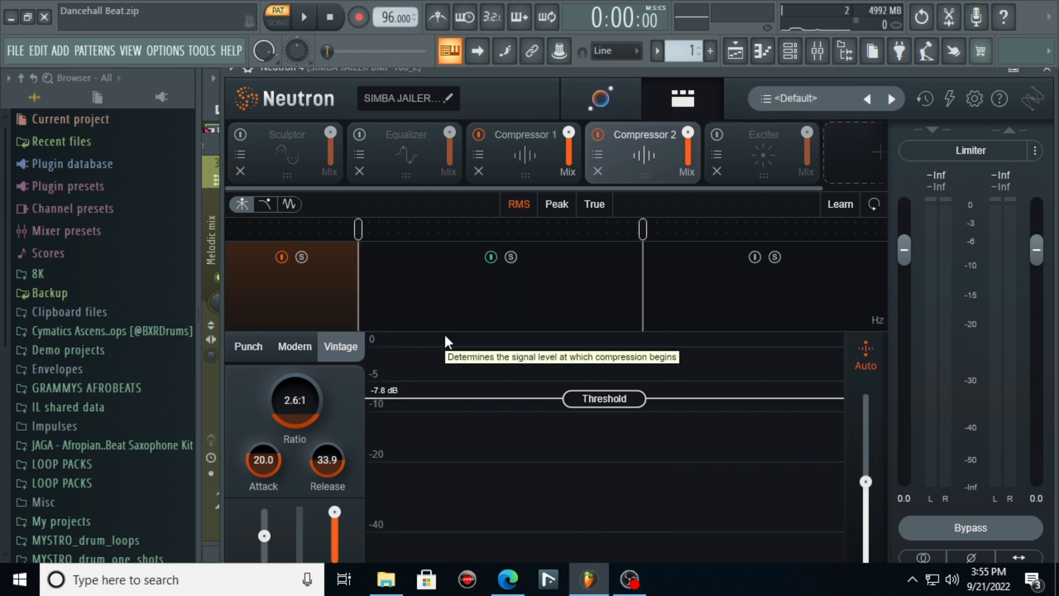
Solo the Kit 1 Bmin_SN_2 channel, play it briefly, and select its mixer track
{"action": "left_click", "coordinate": [817, 51]}
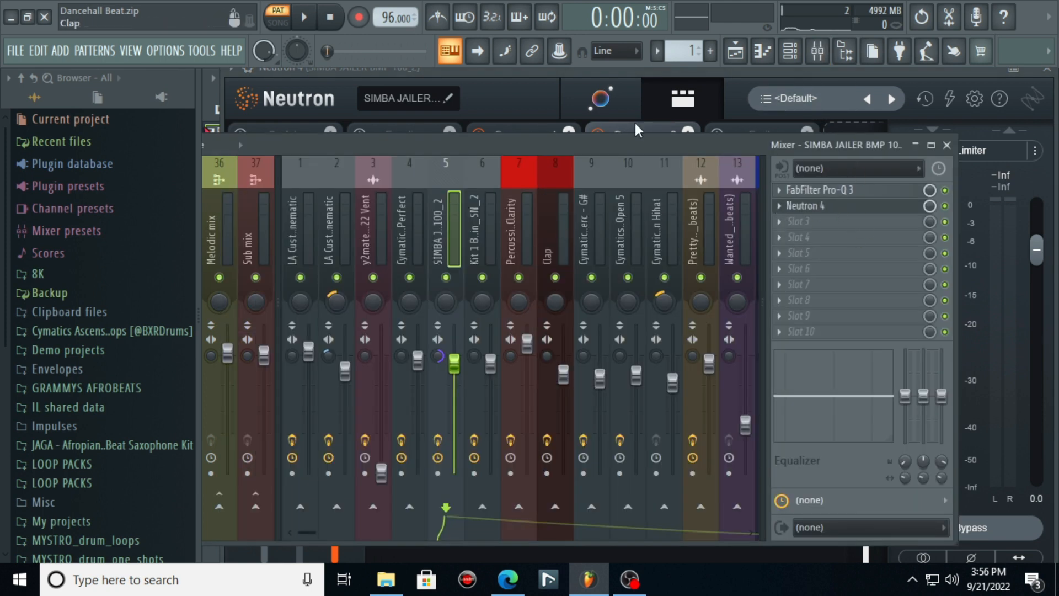
{"action": "left_click", "coordinate": [790, 52]}
{"action": "key", "text": "space"}
{"action": "key", "text": "space"}
{"action": "left_click", "coordinate": [818, 51]}
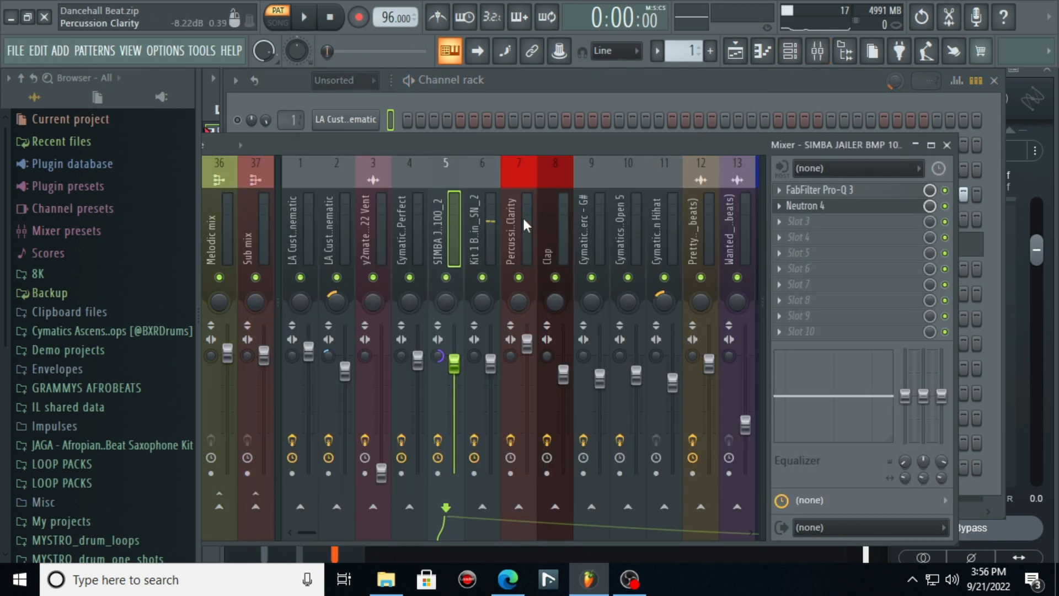
{"action": "left_click", "coordinate": [491, 216]}
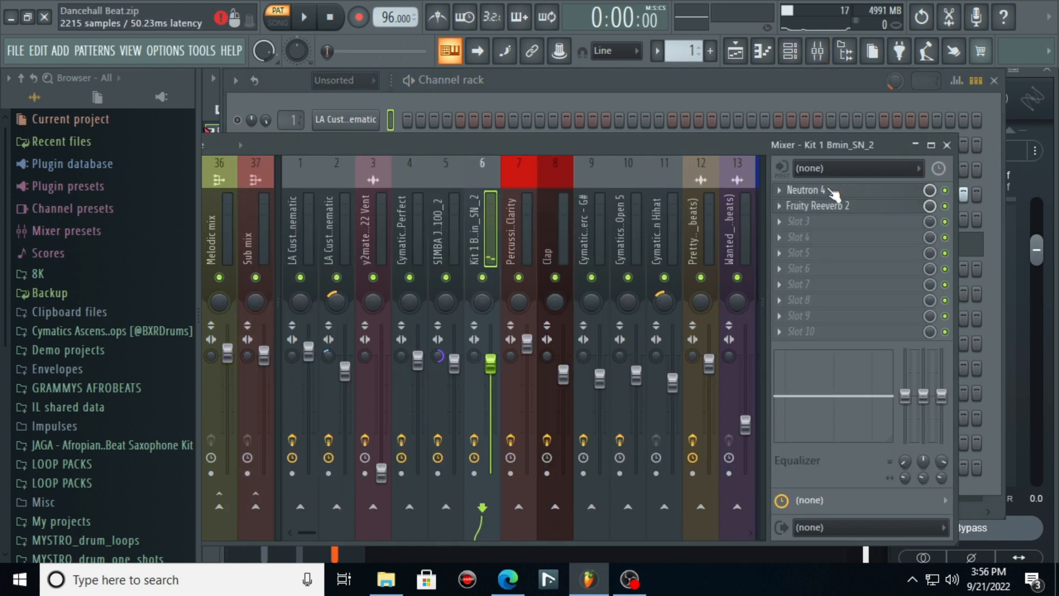
Examine Neutron 4 on the Kit 1 Bmin_SN_2 track, viewing its Compressor 2, Compressor 1, Equalizer and Sculptor modules
{"action": "left_click", "coordinate": [807, 189]}
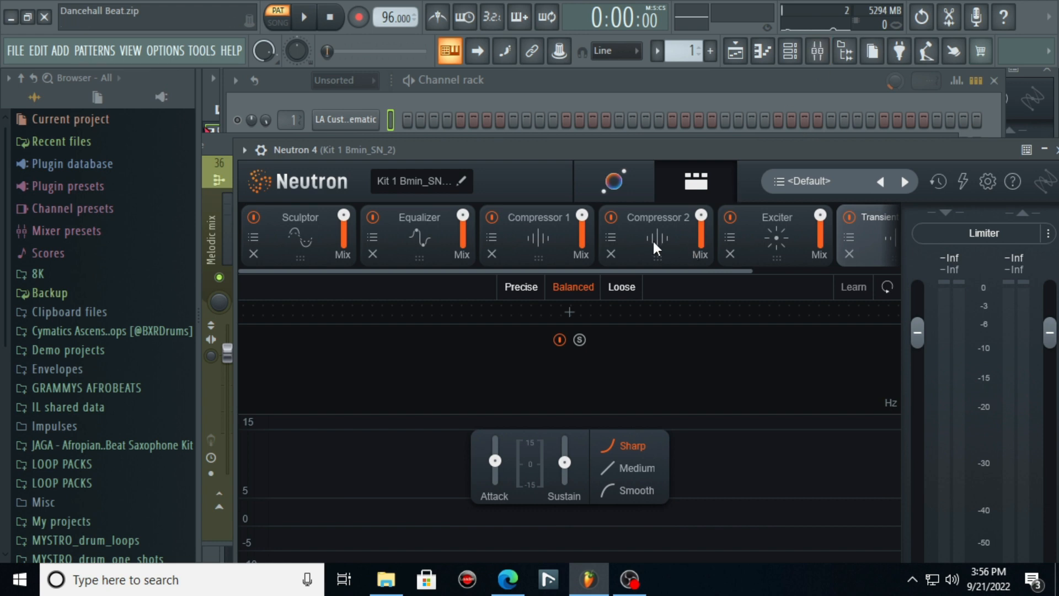
{"action": "left_click_drag", "start_coordinate": [654, 154], "coordinate": [628, 56]}
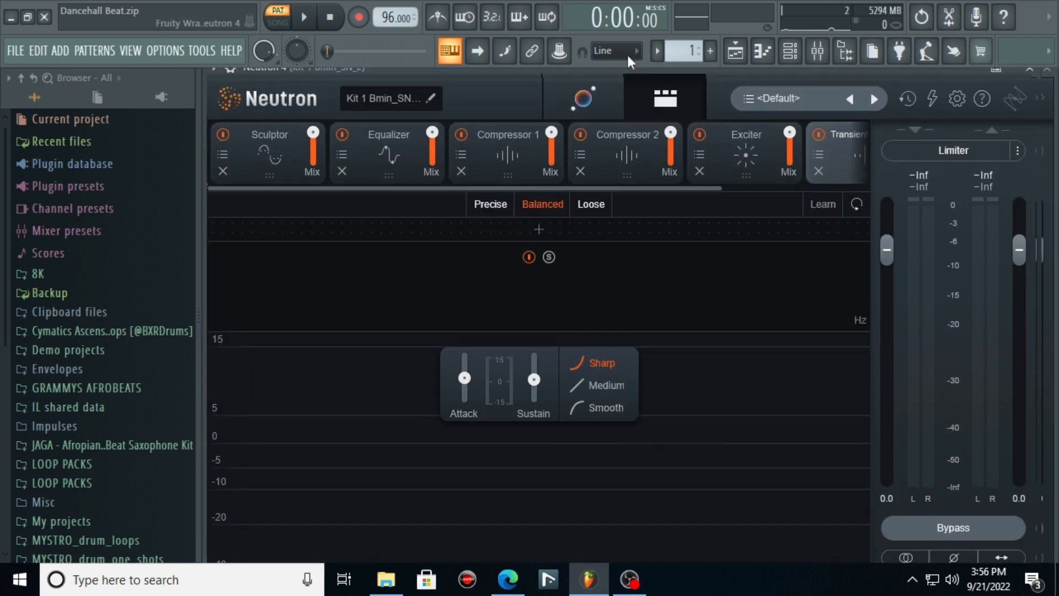
{"action": "left_click", "coordinate": [621, 150]}
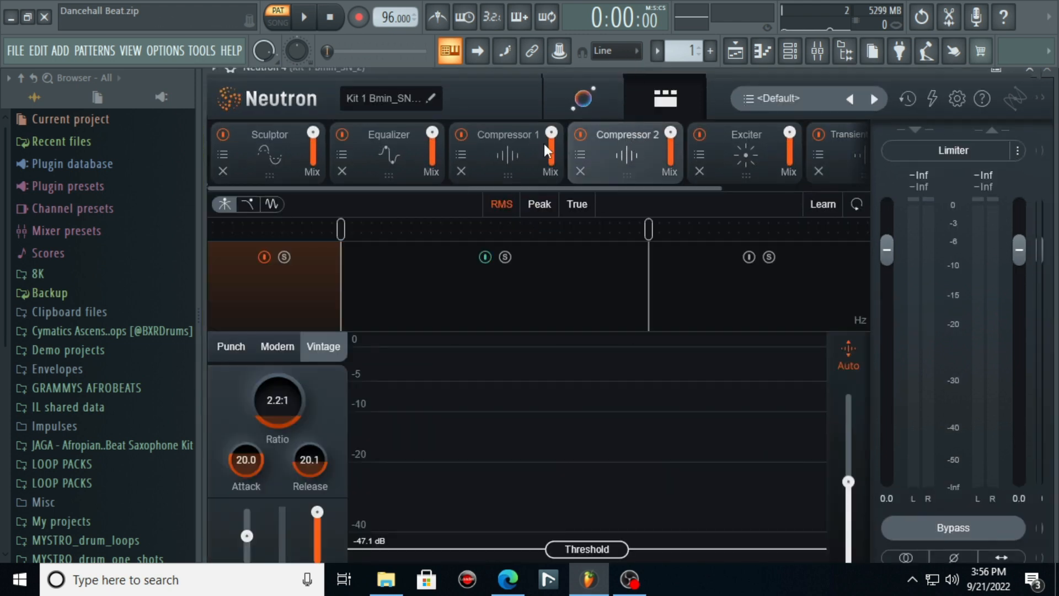
{"action": "left_click", "coordinate": [526, 158]}
{"action": "left_click", "coordinate": [384, 143]}
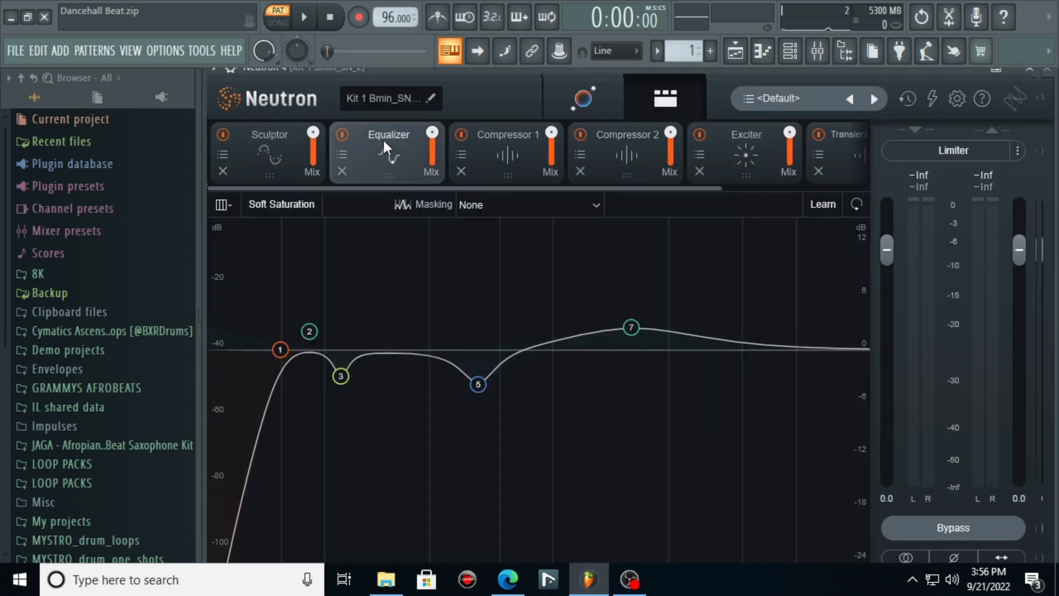
{"action": "left_click", "coordinate": [275, 155]}
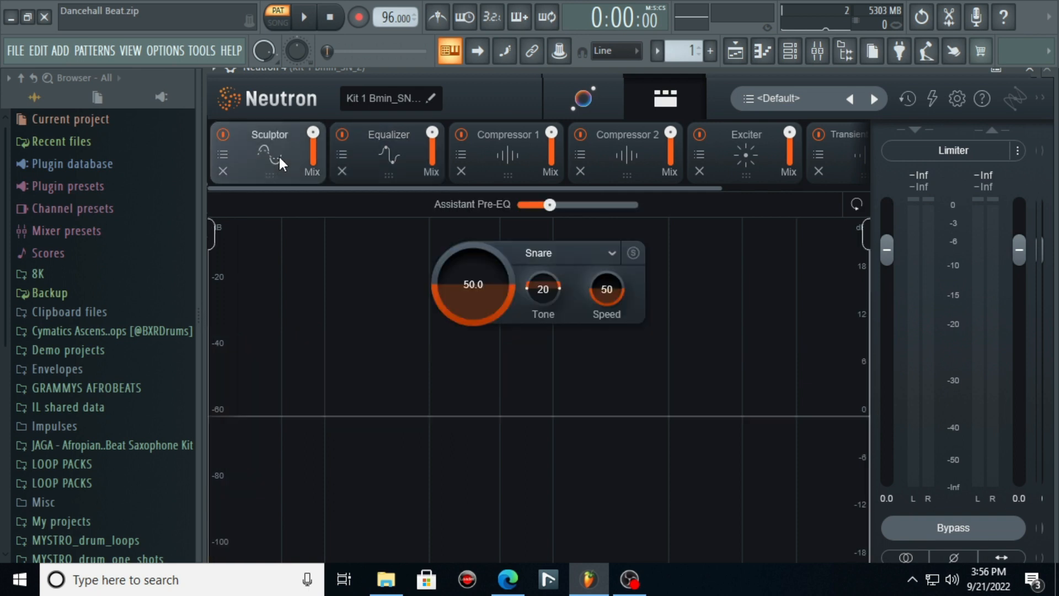
Review Fruity Reeverb 2 on the Kit 1 Bmin_SN_2 track while playing the soloed pattern
{"action": "left_click", "coordinate": [818, 56]}
{"action": "key", "text": "space"}
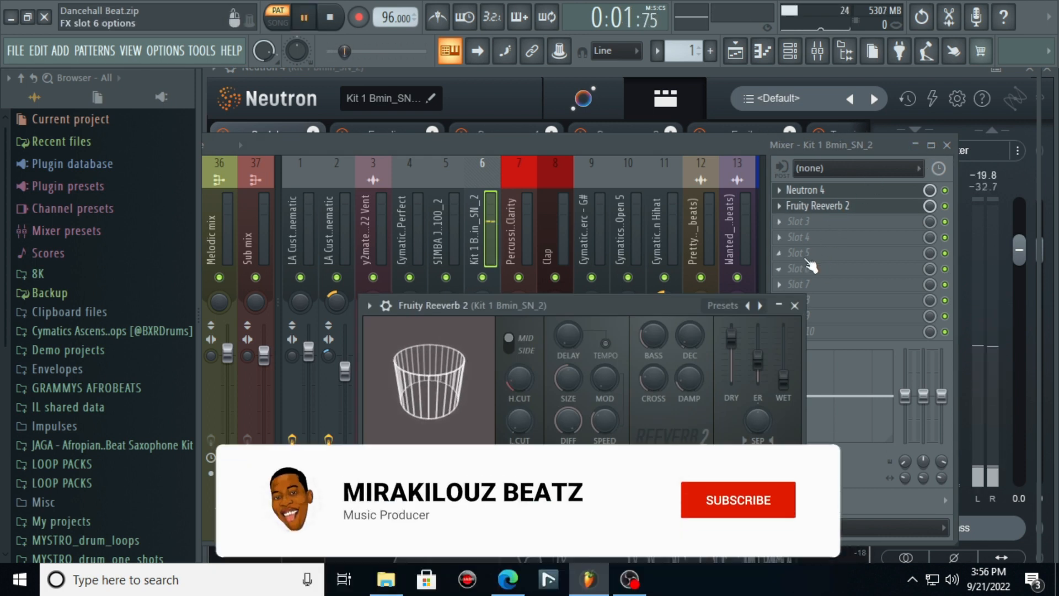
{"action": "key", "text": "space"}
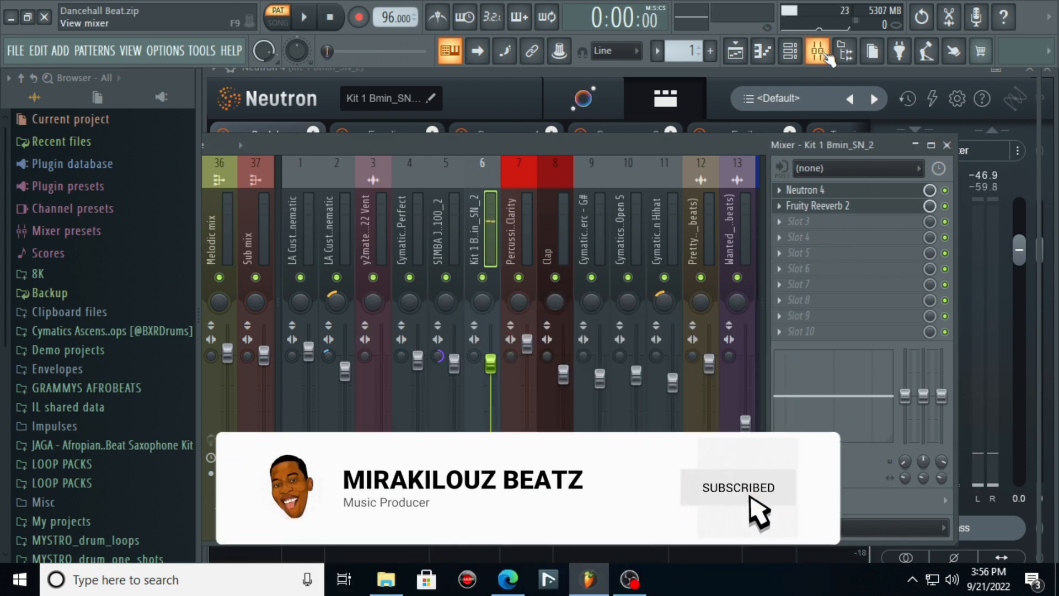
Open the Cymatics - Lofi Perc channel's sampler settings and show its Percussion Clarity mixer track
{"action": "left_click", "coordinate": [791, 51]}
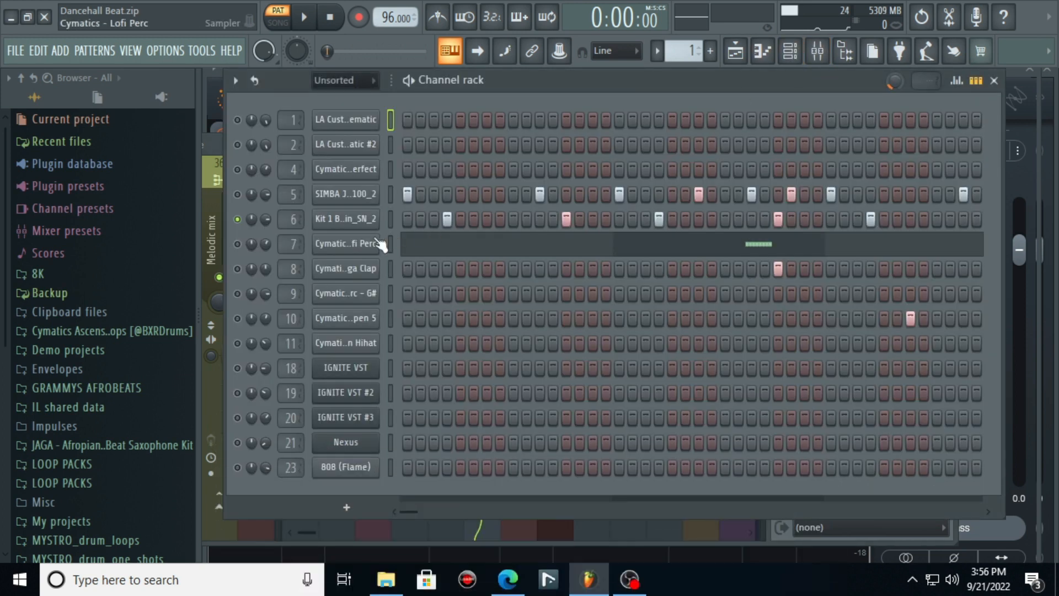
{"action": "left_click", "coordinate": [346, 244]}
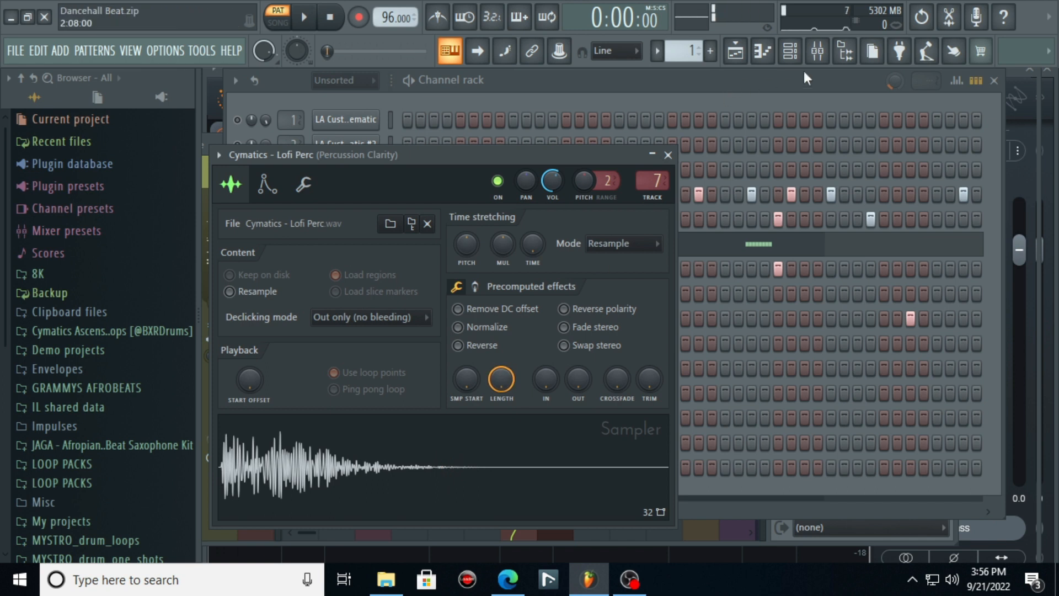
{"action": "left_click", "coordinate": [819, 56]}
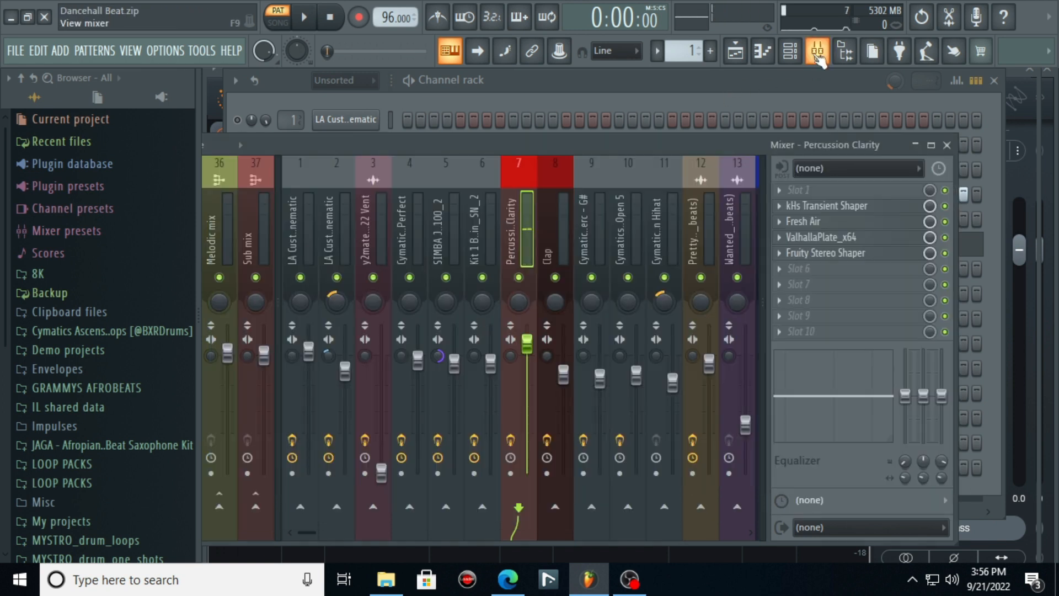
Examine the kHs Transient Shaper, Fresh Air and ValhallaPlate effects on the Percussion Clarity track
{"action": "left_click", "coordinate": [811, 207]}
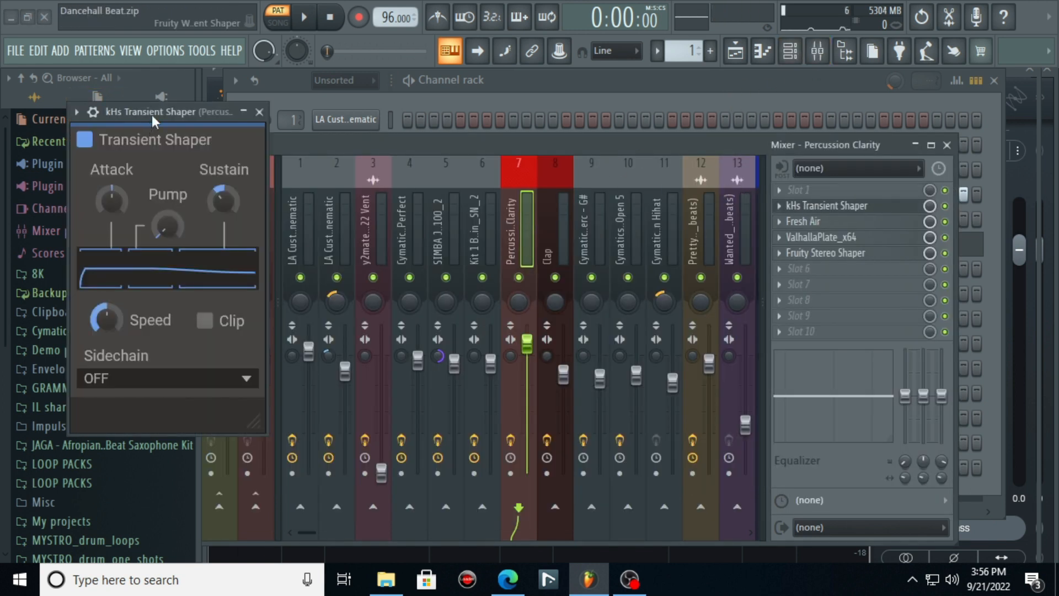
{"action": "left_click_drag", "start_coordinate": [151, 114], "coordinate": [279, 115]}
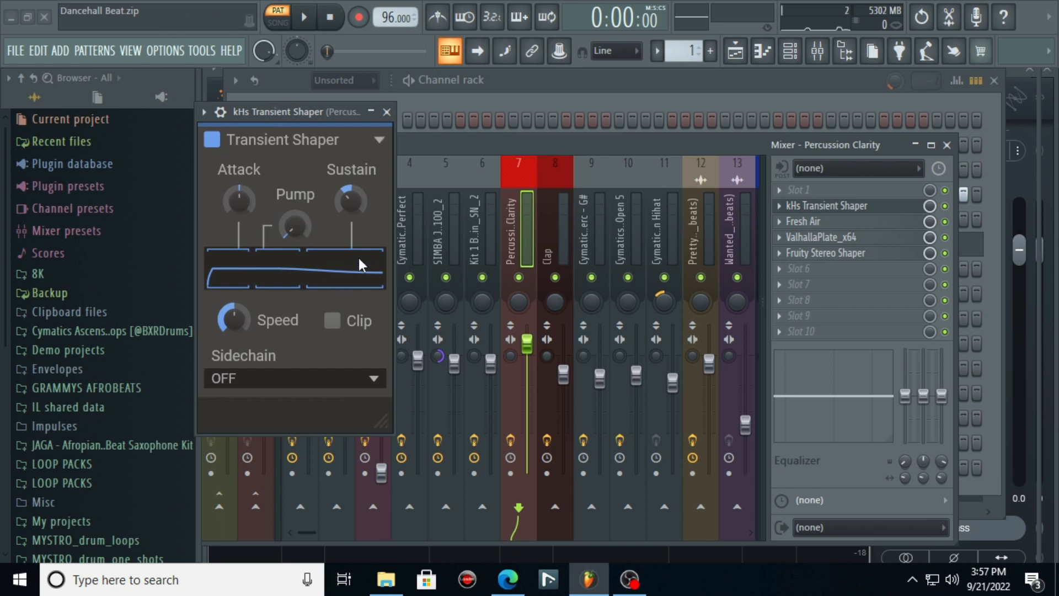
{"action": "left_click", "coordinate": [826, 224]}
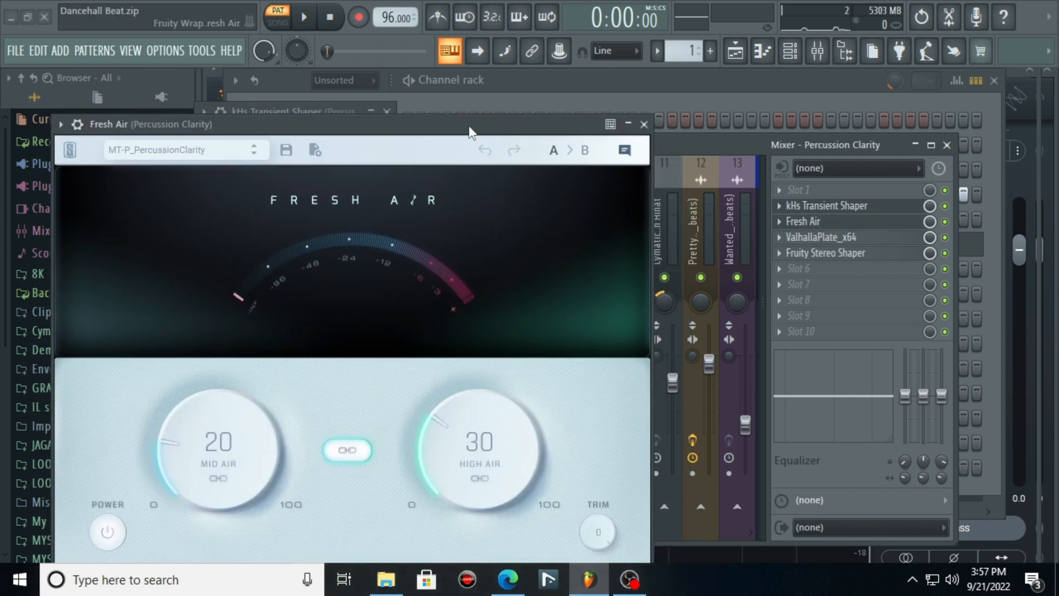
{"action": "left_click", "coordinate": [870, 237]}
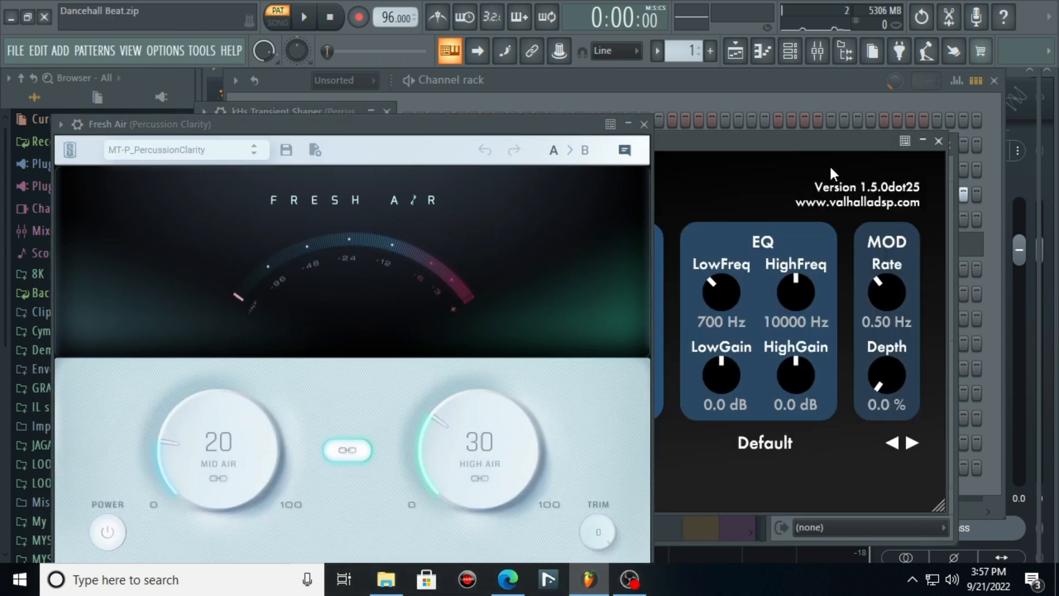
Close the ValhallaPlate, Fresh Air and kHs Transient Shaper windows and bring the Channel rack back to the front
{"action": "left_click_drag", "start_coordinate": [831, 148], "coordinate": [614, 172]}
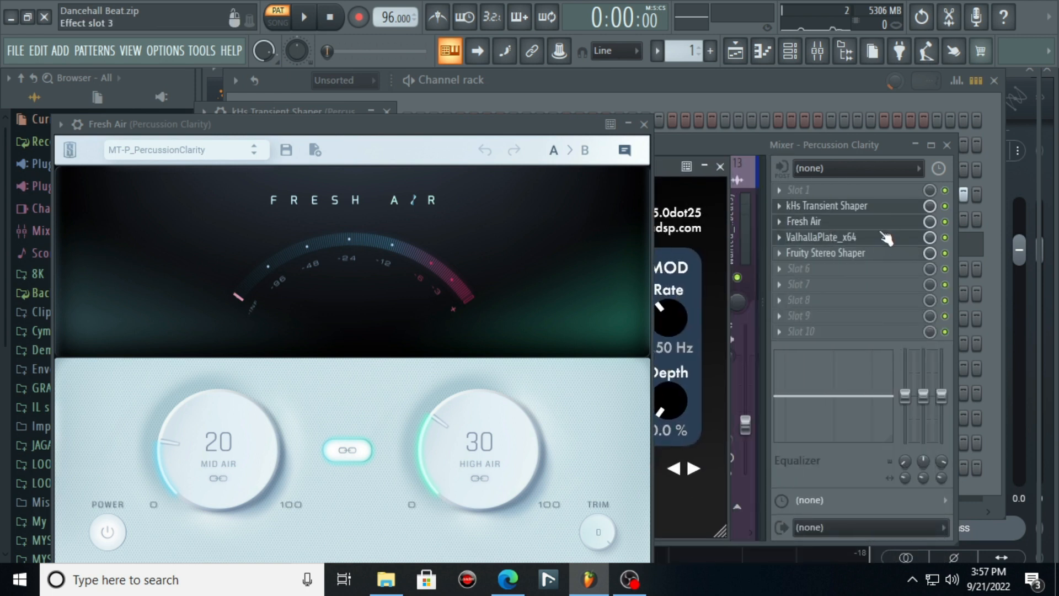
{"action": "left_click", "coordinate": [871, 255]}
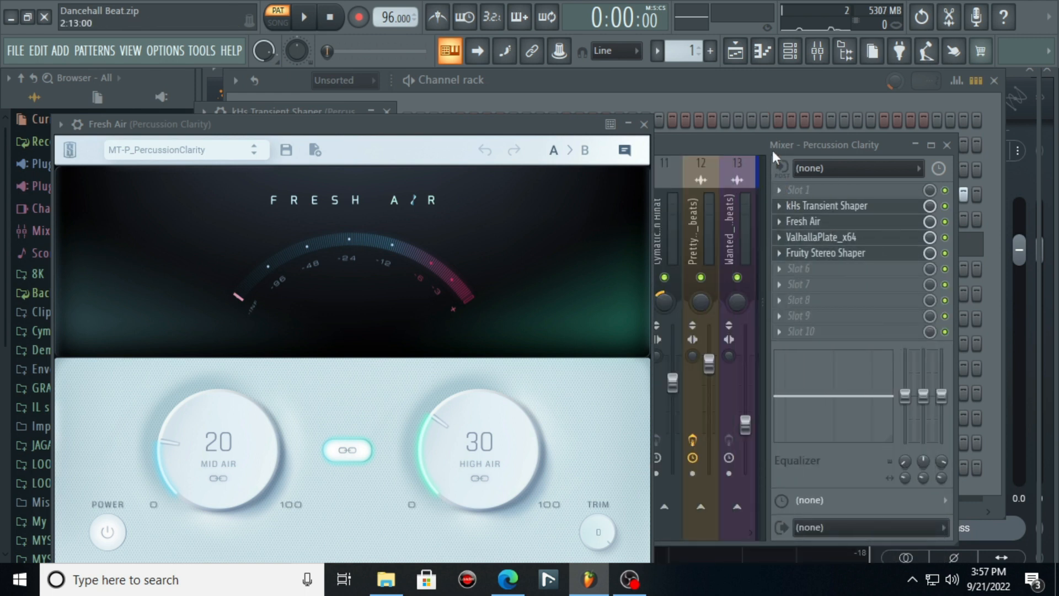
{"action": "left_click", "coordinate": [765, 75]}
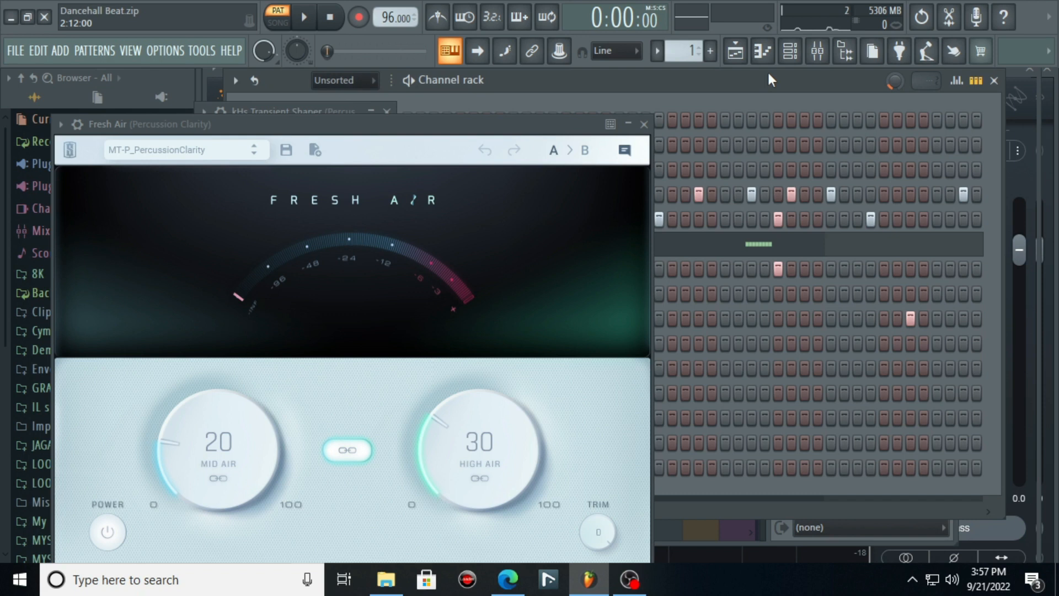
{"action": "left_click", "coordinate": [644, 125]}
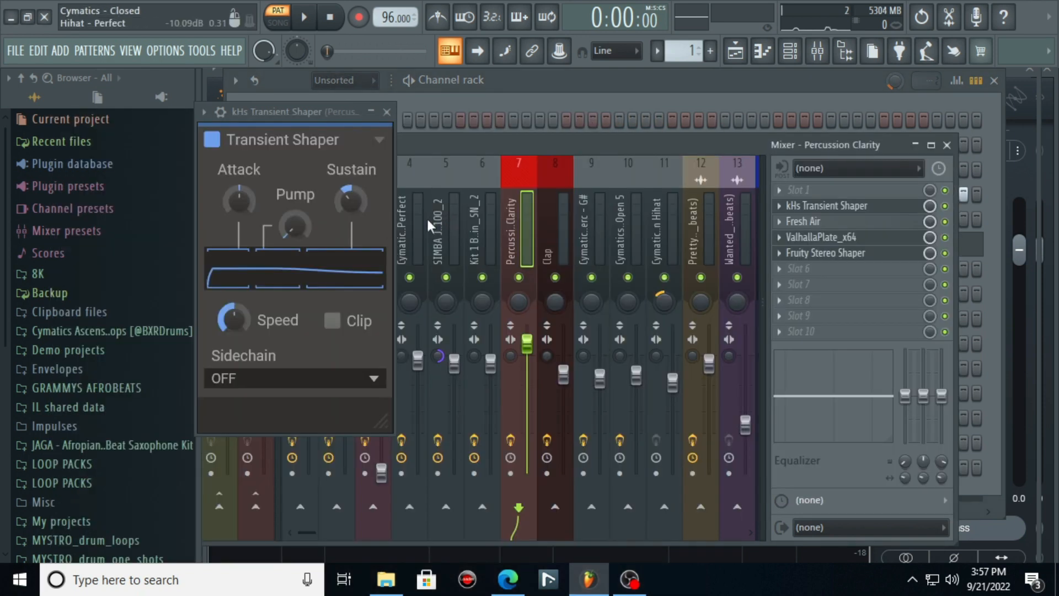
{"action": "left_click", "coordinate": [607, 81]}
{"action": "left_click", "coordinate": [387, 111]}
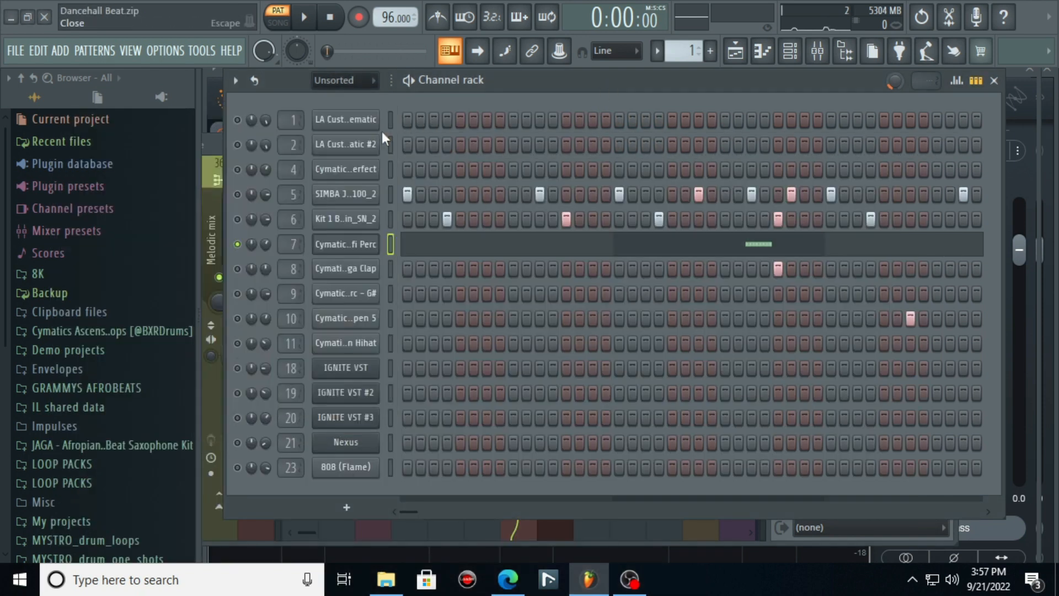
Review the Cymatics - Lofi Perc channel's sampler settings and close them
{"action": "left_click", "coordinate": [502, 80]}
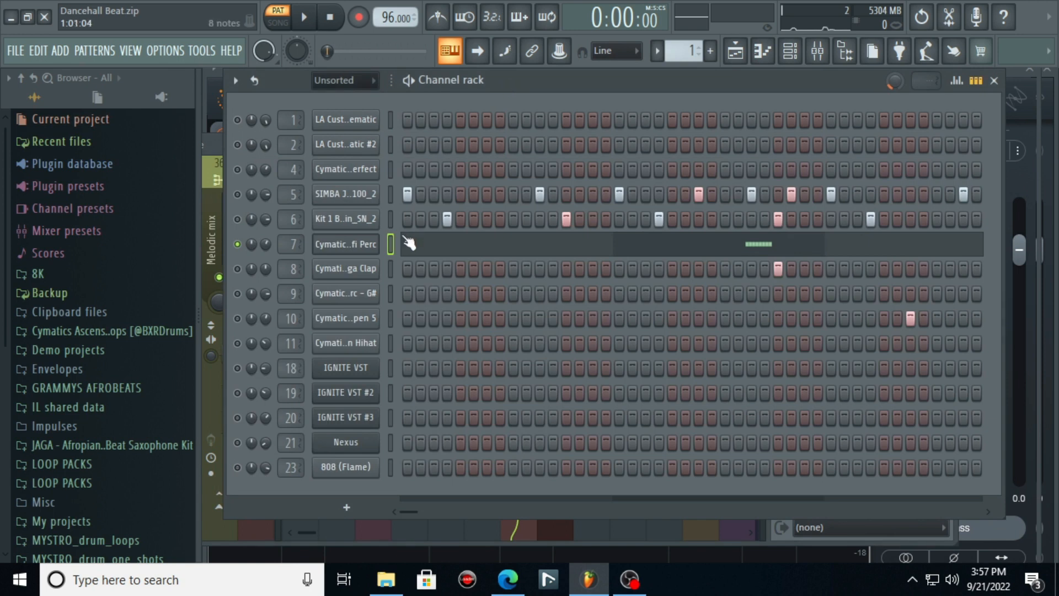
{"action": "left_click", "coordinate": [375, 244]}
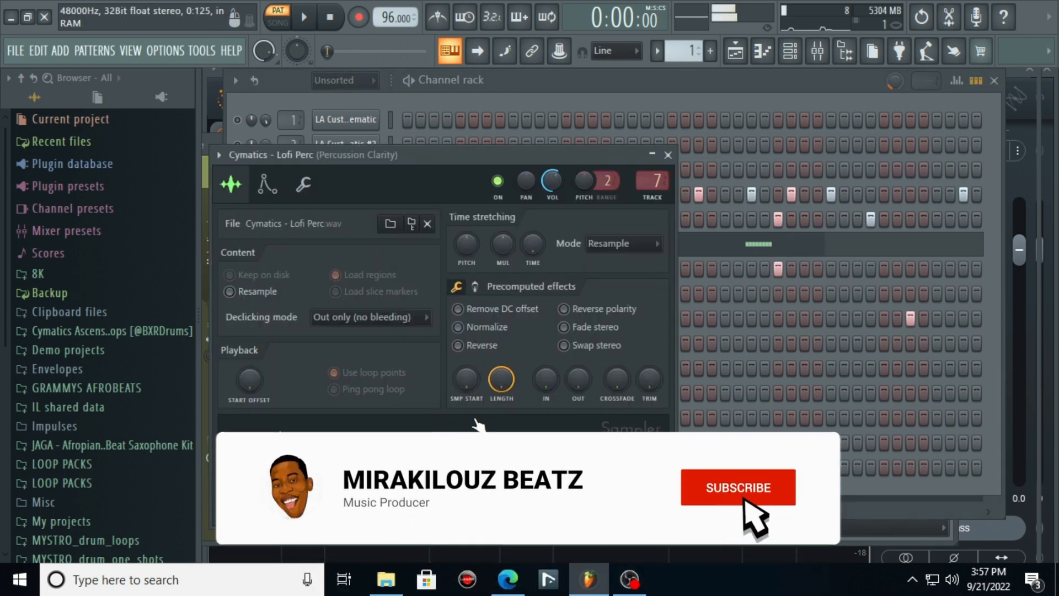
{"action": "left_click", "coordinate": [668, 155]}
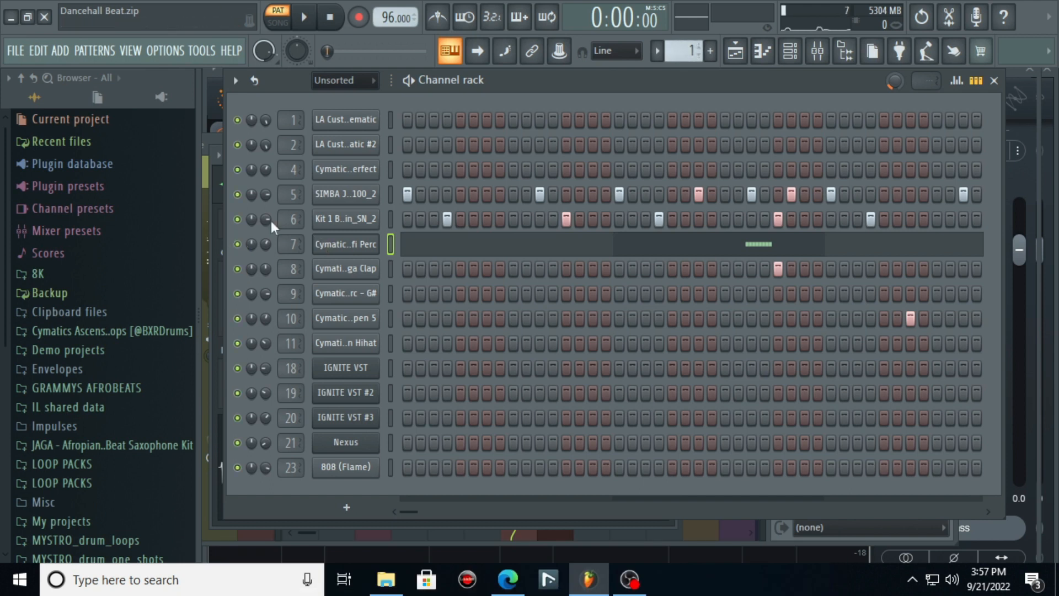
Switch to pattern 2 and play the LA Custom C7 - Cinematic chords in the piano roll
{"action": "scroll", "coordinate": [690, 52], "scroll_direction": "up", "scroll_amount": 1}
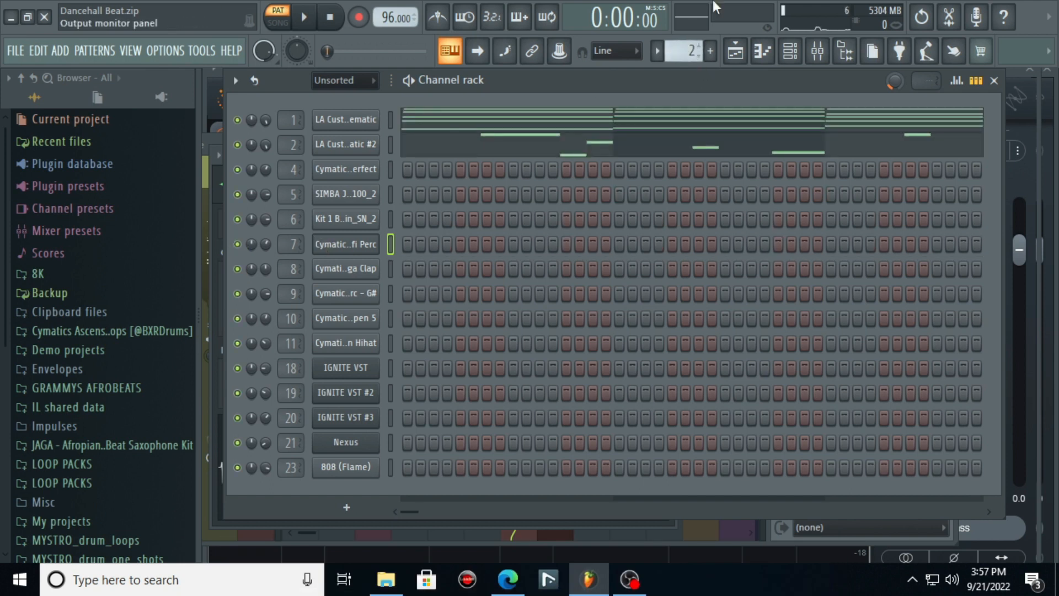
{"action": "left_click", "coordinate": [722, 125]}
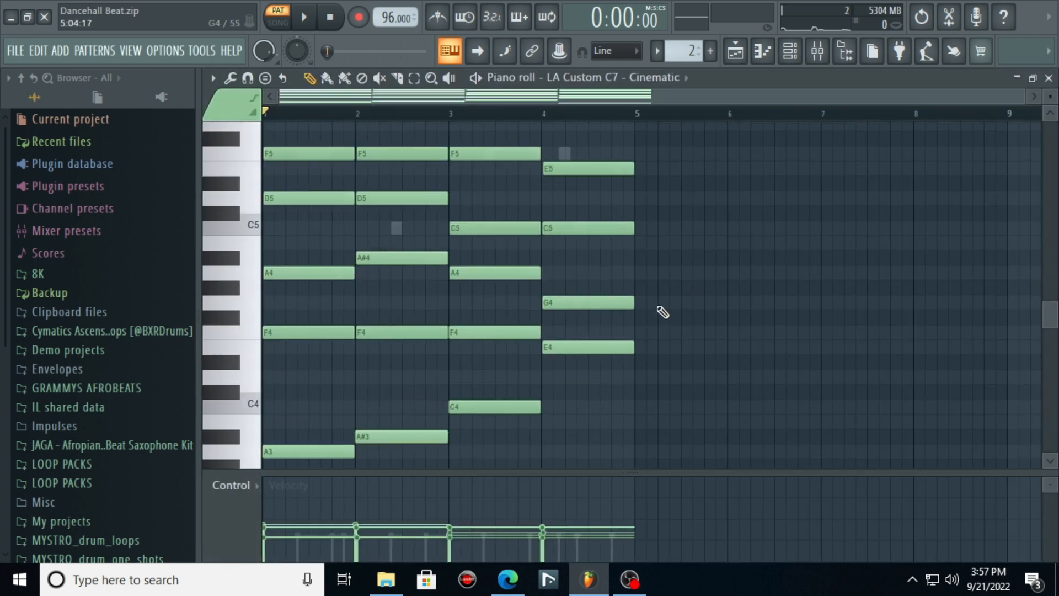
{"action": "key", "text": "space"}
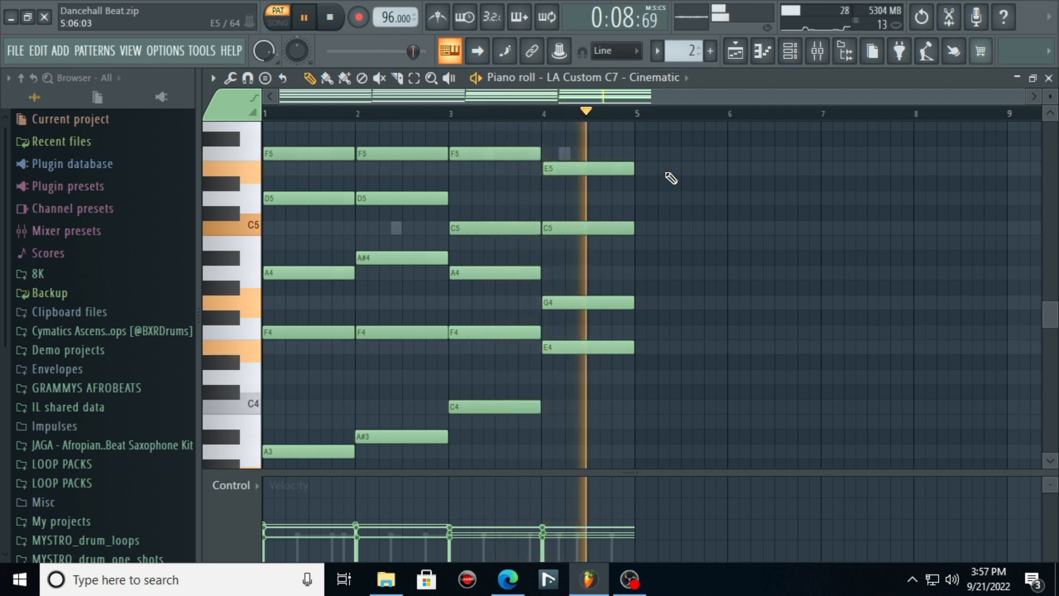
{"action": "key", "text": "space"}
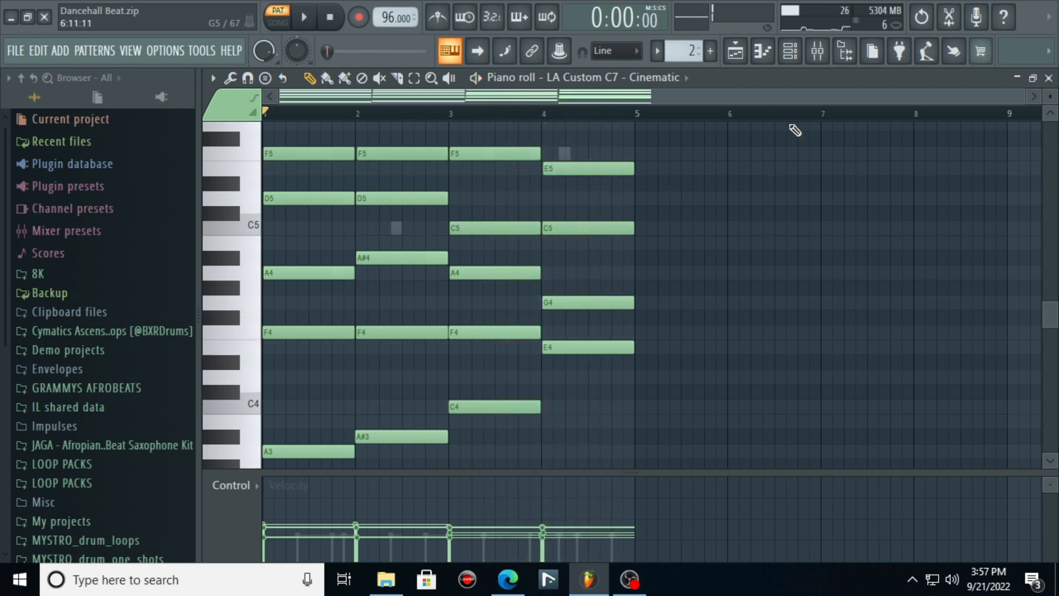
Examine the volume envelope and sample page of the LA Custom C7 - Cinematic channel from the Channel rack
{"action": "left_click", "coordinate": [791, 53]}
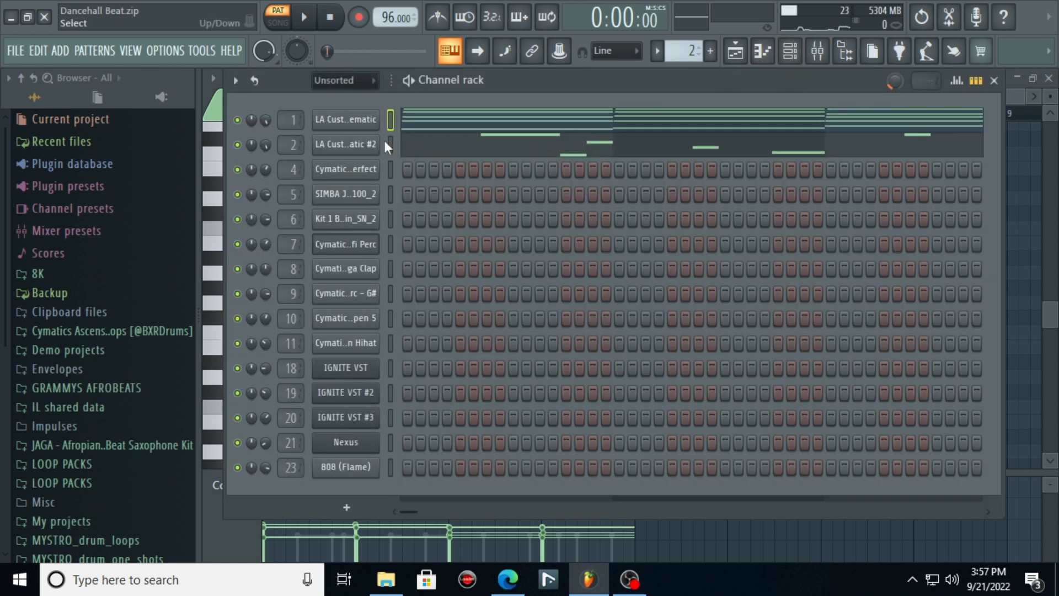
{"action": "left_click", "coordinate": [381, 123]}
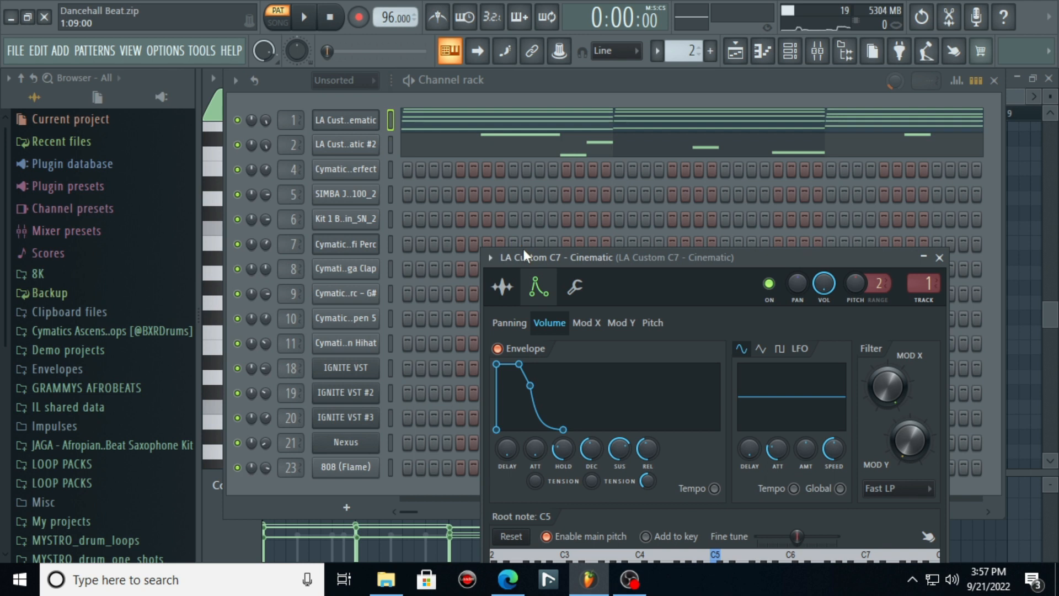
{"action": "left_click_drag", "start_coordinate": [526, 252], "coordinate": [511, 113]}
{"action": "left_click", "coordinate": [499, 144]}
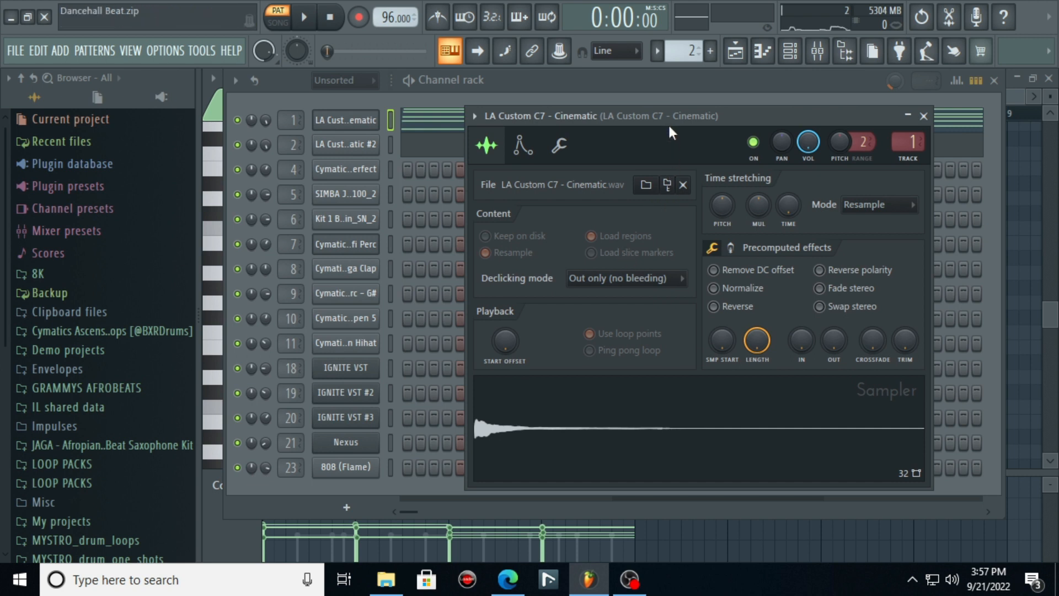
{"action": "left_click_drag", "start_coordinate": [671, 117], "coordinate": [629, 116]}
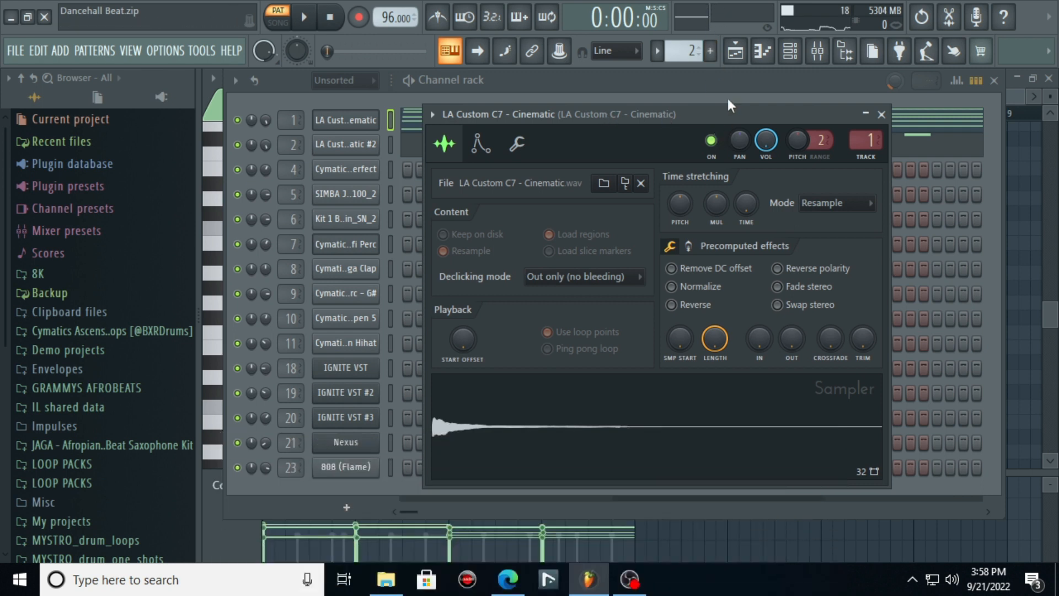
{"action": "left_click", "coordinate": [728, 75]}
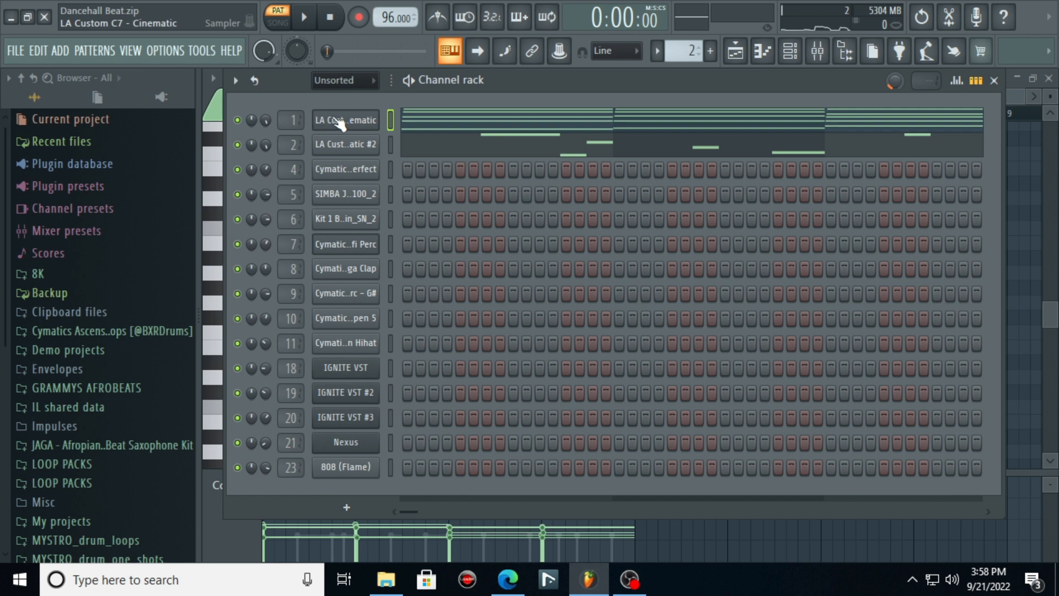
Review the LA Custom C7 - Cinematic sampler's cut group settings and its volume envelope
{"action": "left_click", "coordinate": [370, 124]}
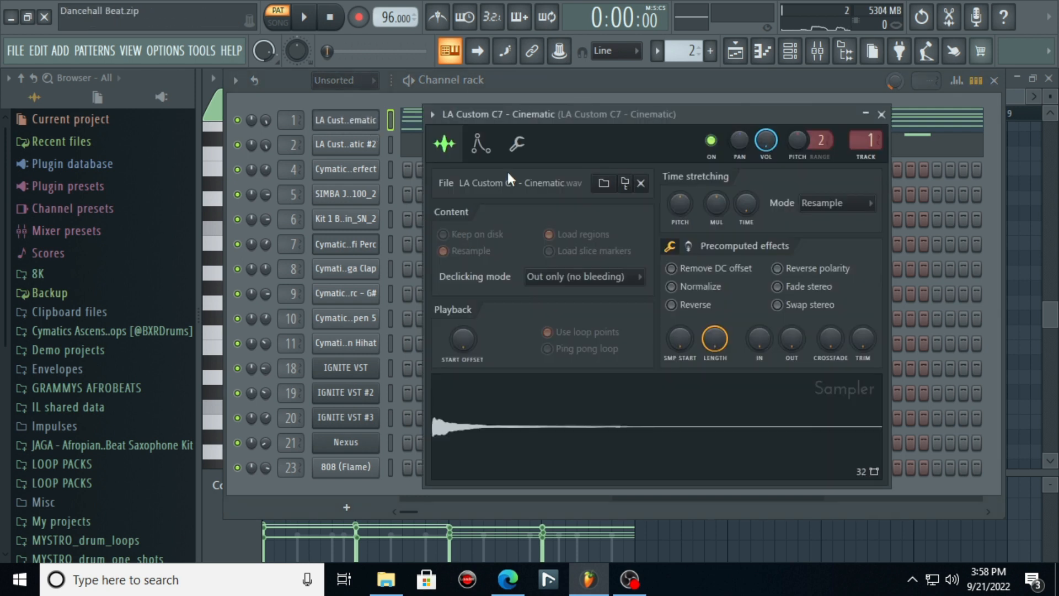
{"action": "left_click_drag", "start_coordinate": [525, 114], "coordinate": [453, 123]}
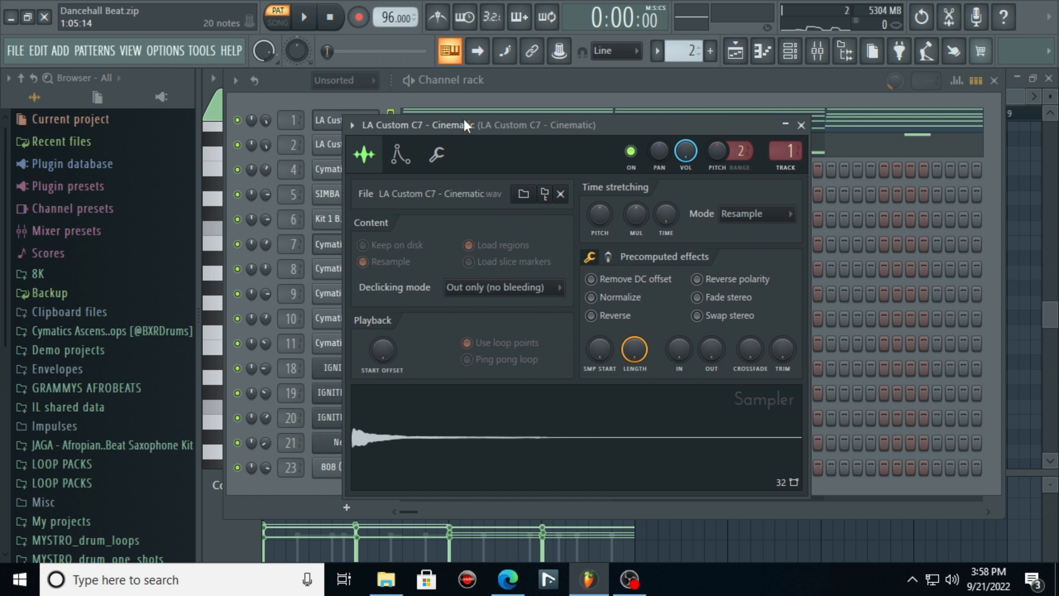
{"action": "left_click", "coordinate": [435, 160]}
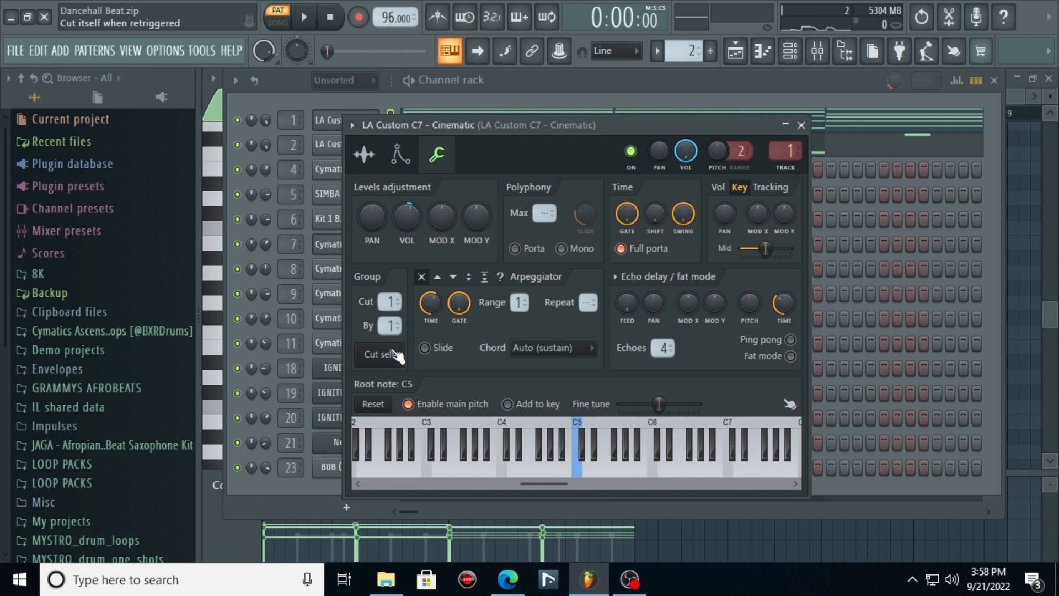
{"action": "left_click", "coordinate": [401, 155]}
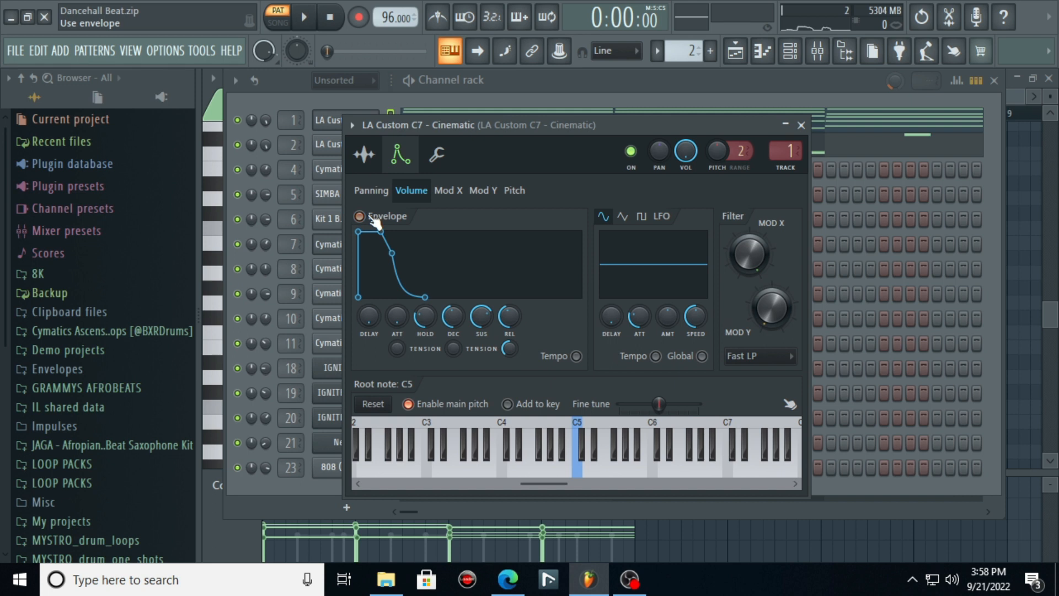
{"action": "left_click", "coordinate": [436, 154]}
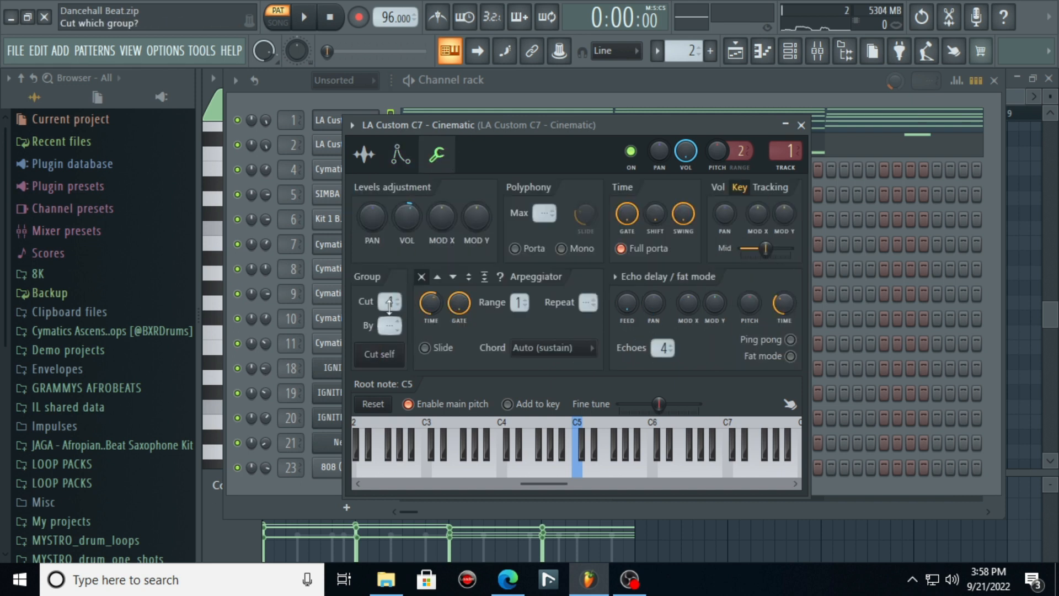
{"action": "left_click", "coordinate": [540, 70]}
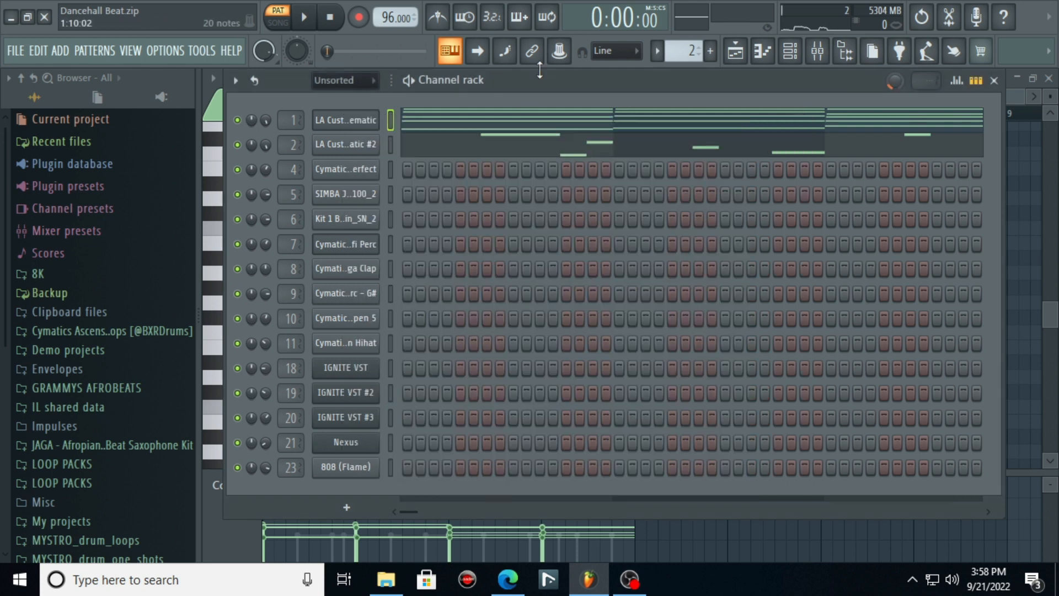
Audition the LA Custom C7 - Cinematic chords and check the sampler's miscellaneous settings and volume envelope
{"action": "key", "text": "space"}
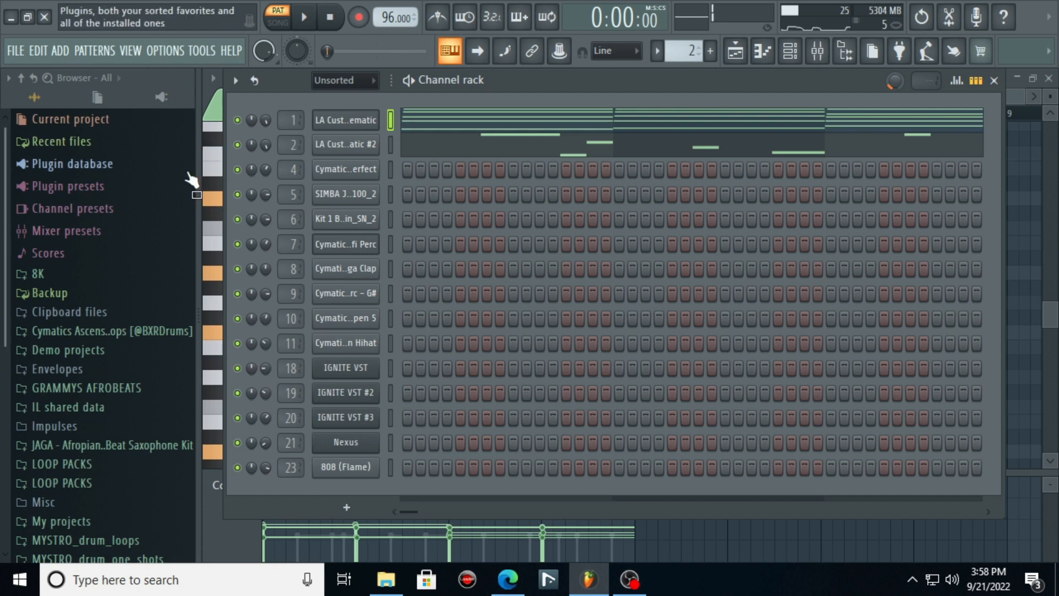
{"action": "left_click", "coordinate": [364, 123]}
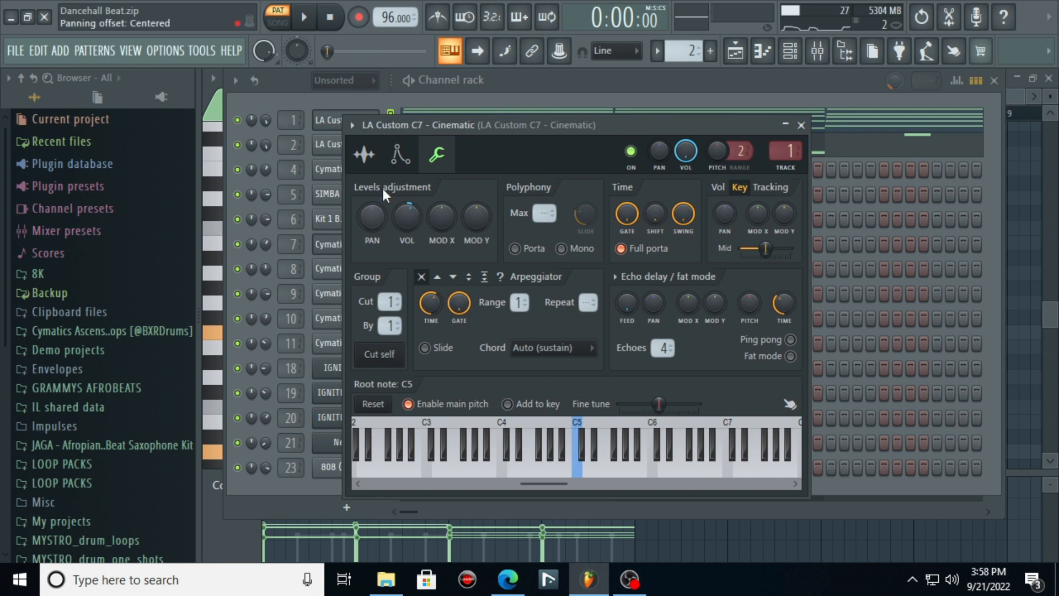
{"action": "left_click", "coordinate": [400, 155]}
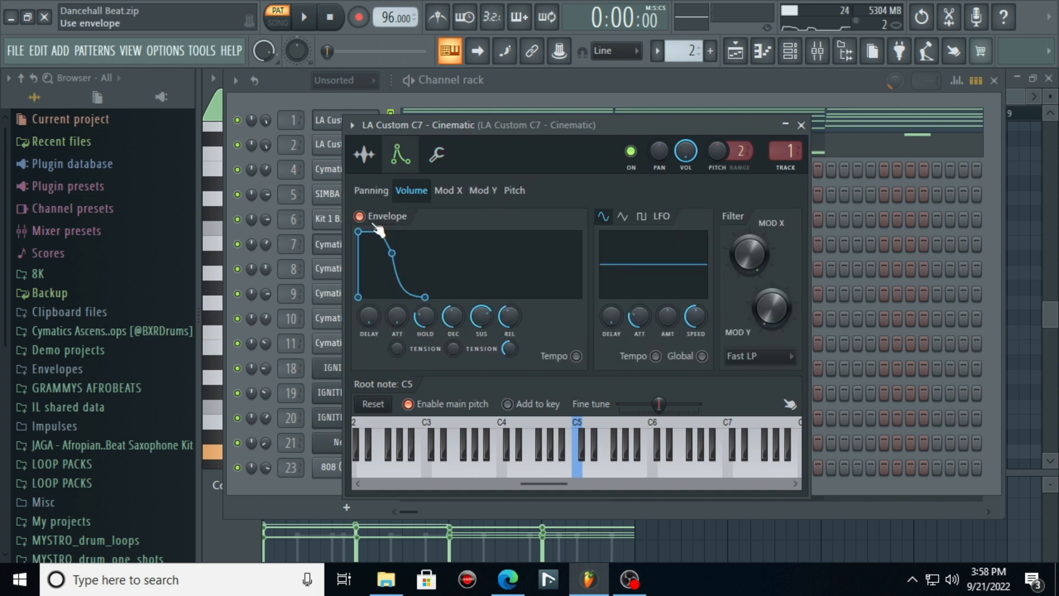
{"action": "left_click", "coordinate": [483, 85]}
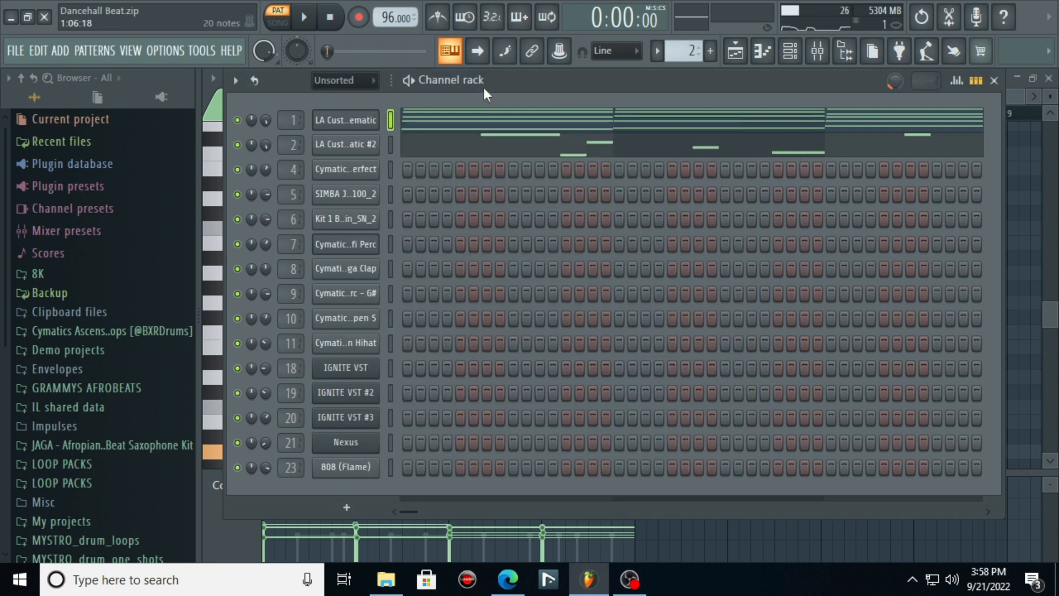
{"action": "left_click", "coordinate": [339, 128]}
{"action": "left_click", "coordinate": [413, 90]}
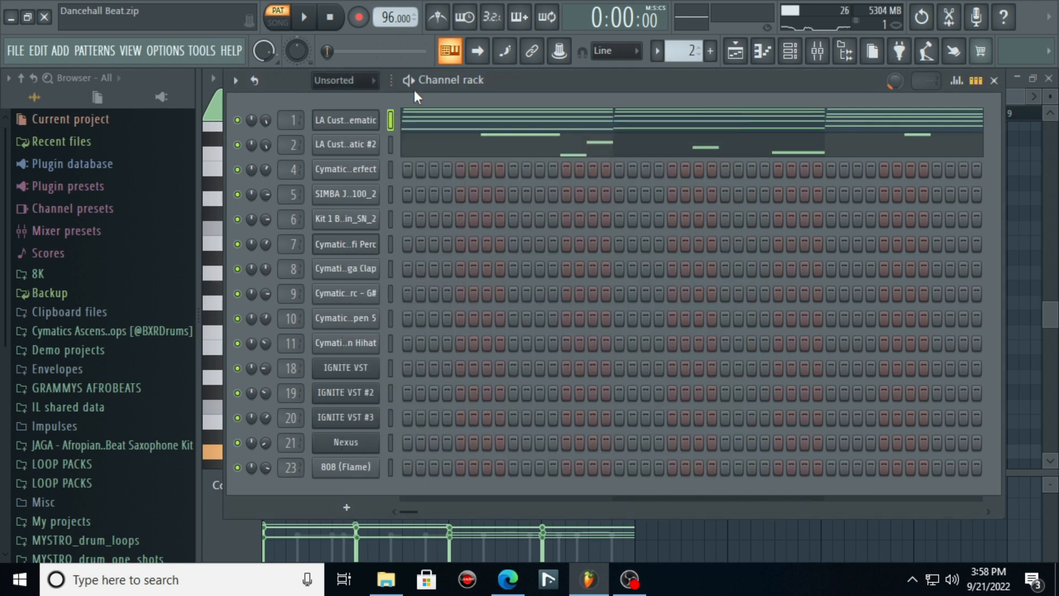
Replay pattern 2 from the Channel rack and revisit the LA Custom C7 - Cinematic channel's volume envelope
{"action": "key", "text": "space"}
{"action": "key", "text": "space"}
{"action": "key", "text": "space"}
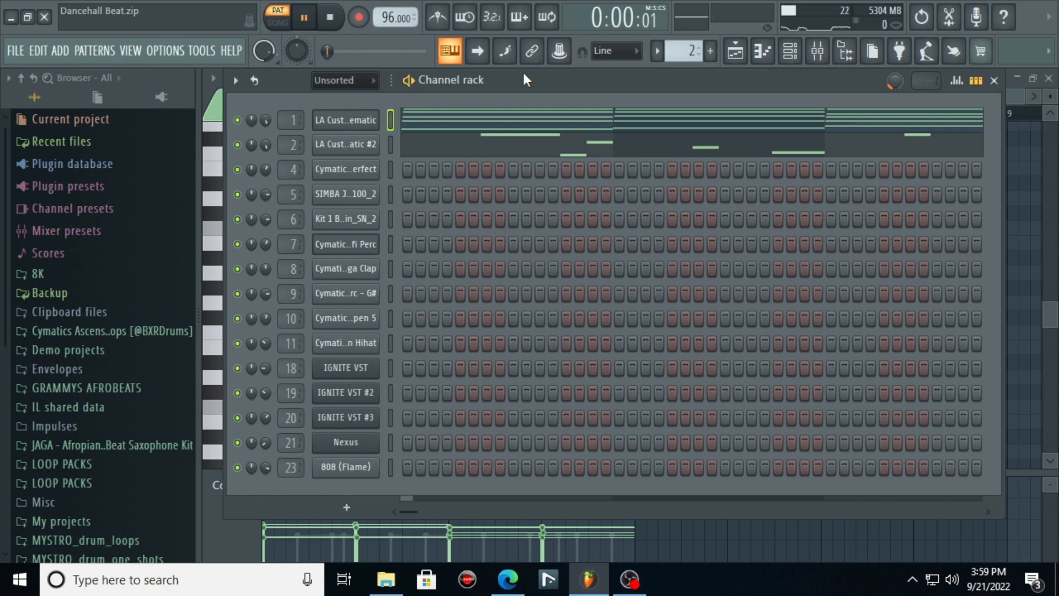
{"action": "key", "text": "space"}
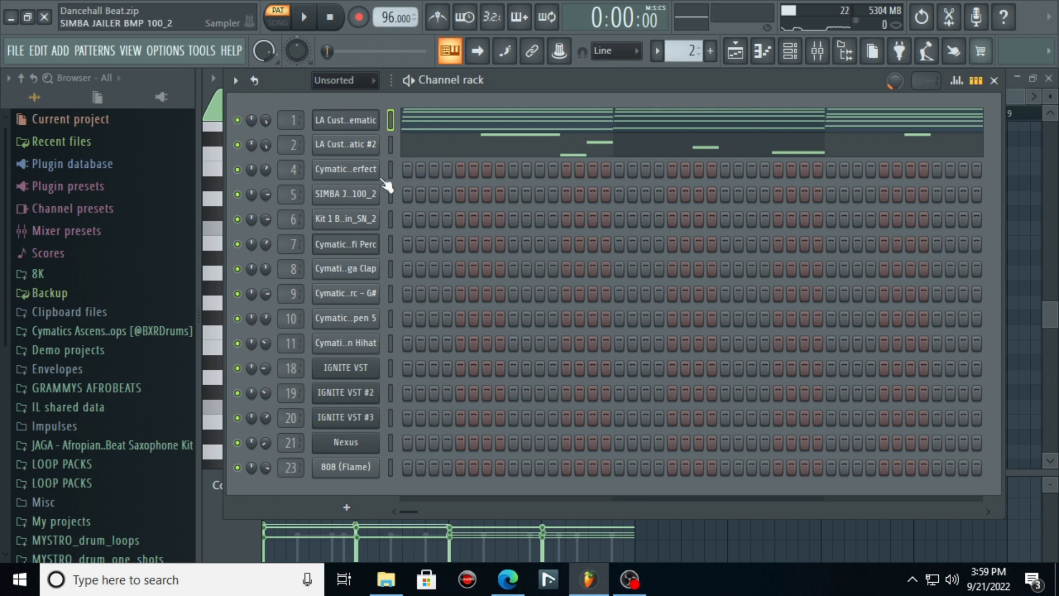
{"action": "left_click", "coordinate": [345, 119]}
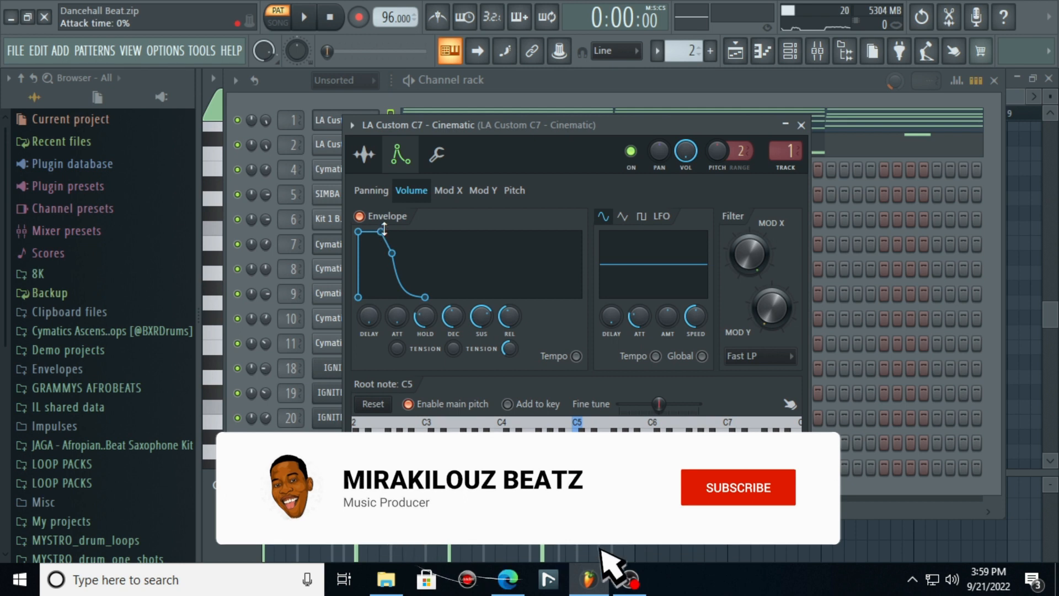
{"action": "left_click", "coordinate": [621, 87]}
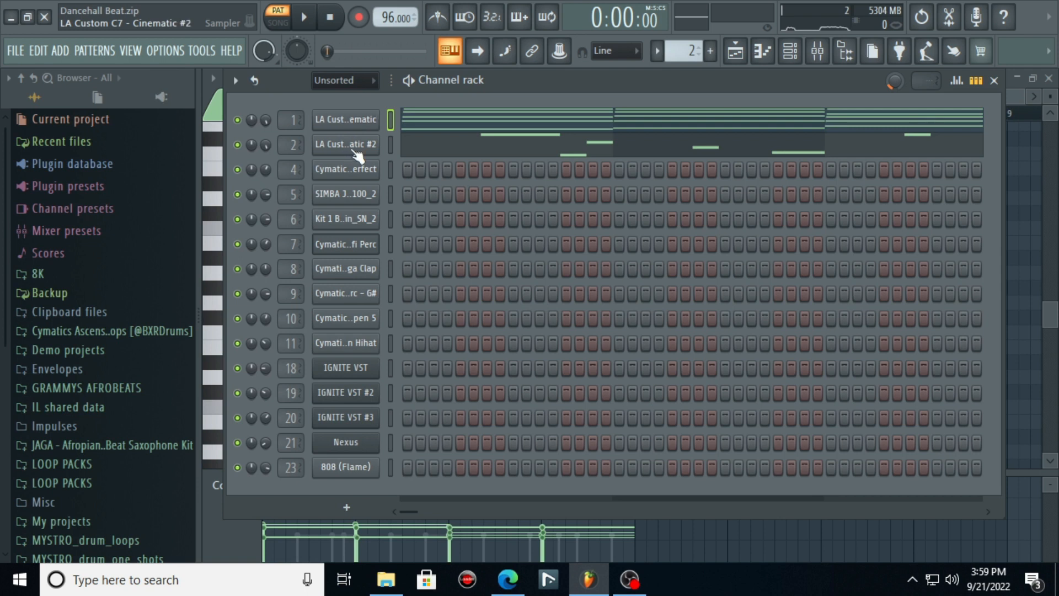
View the LA Custom C7 - Cinematic #2 melody in the piano roll and play it together with the chords
{"action": "left_click", "coordinate": [472, 149]}
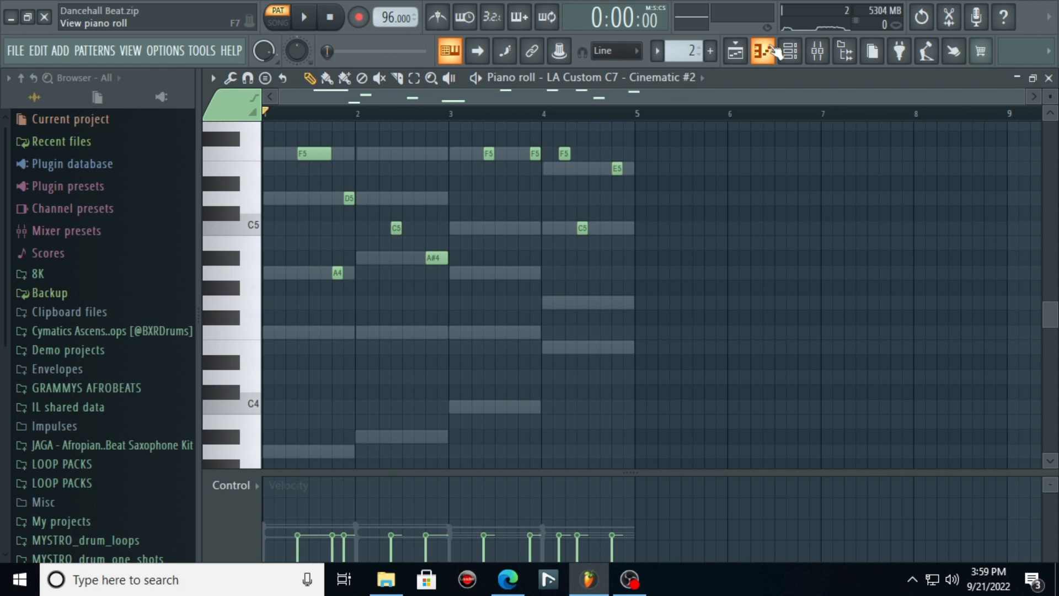
{"action": "key", "text": "F6"}
{"action": "key", "text": "space"}
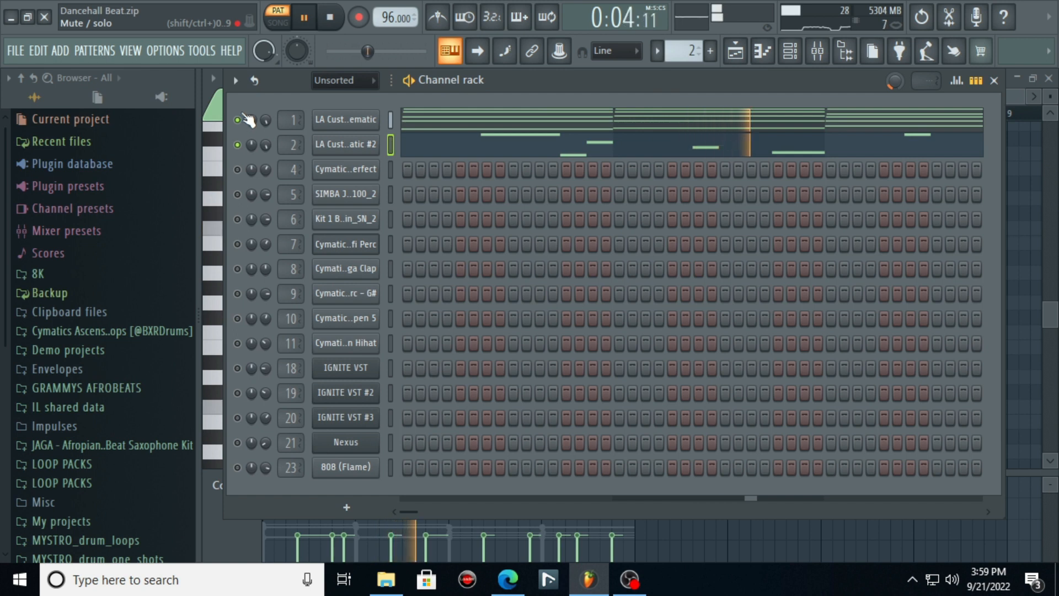
{"action": "left_click", "coordinate": [413, 141]}
{"action": "key", "text": "space"}
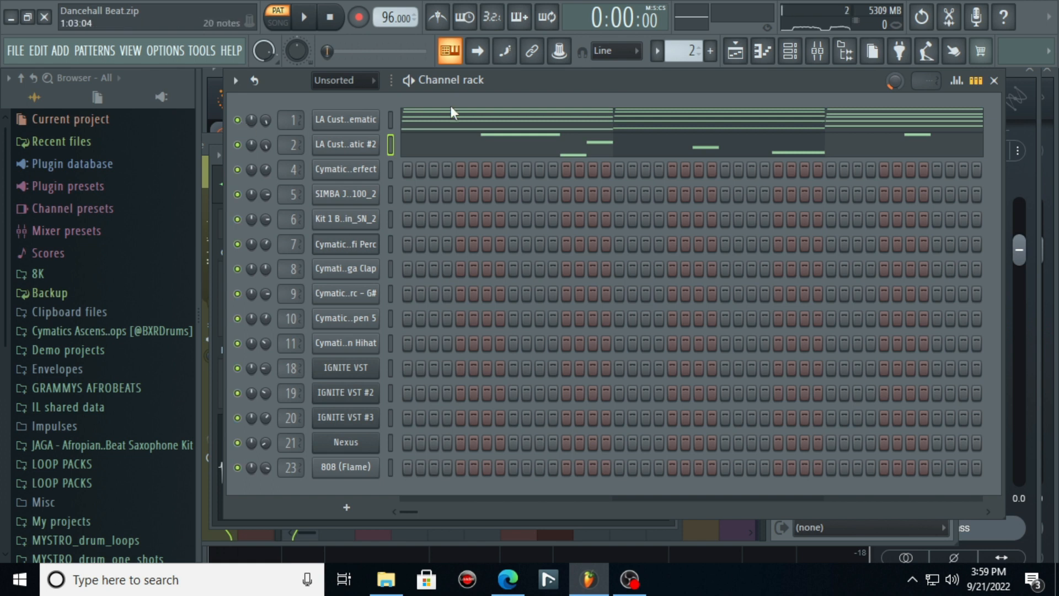
Open the mixer and inspect the Fruity parametric EQ 2 curve on the LA Custom C7 - Cinematic track
{"action": "left_click", "coordinate": [825, 51]}
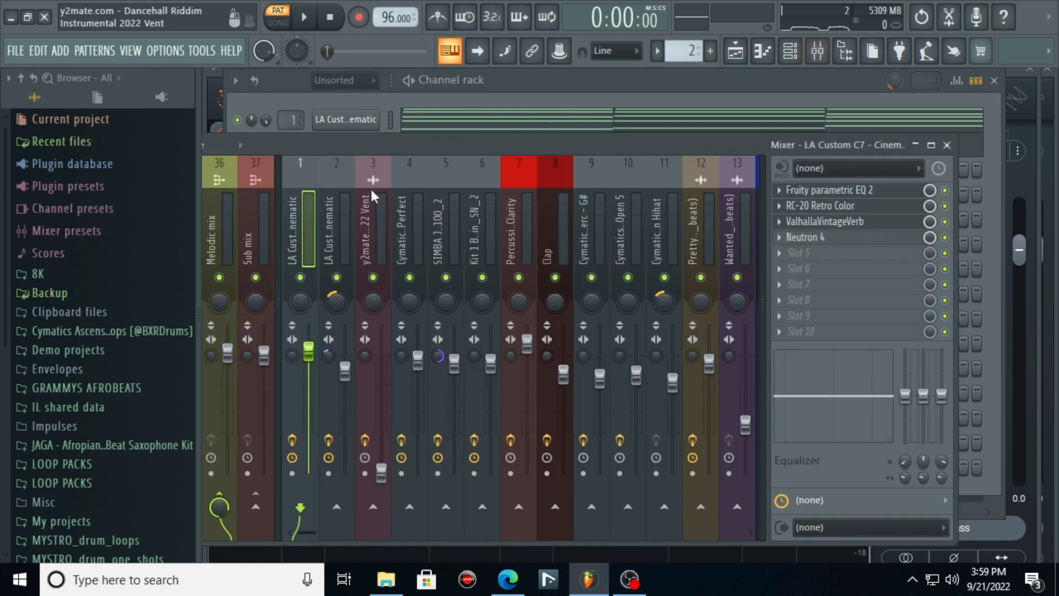
{"action": "left_click", "coordinate": [896, 196]}
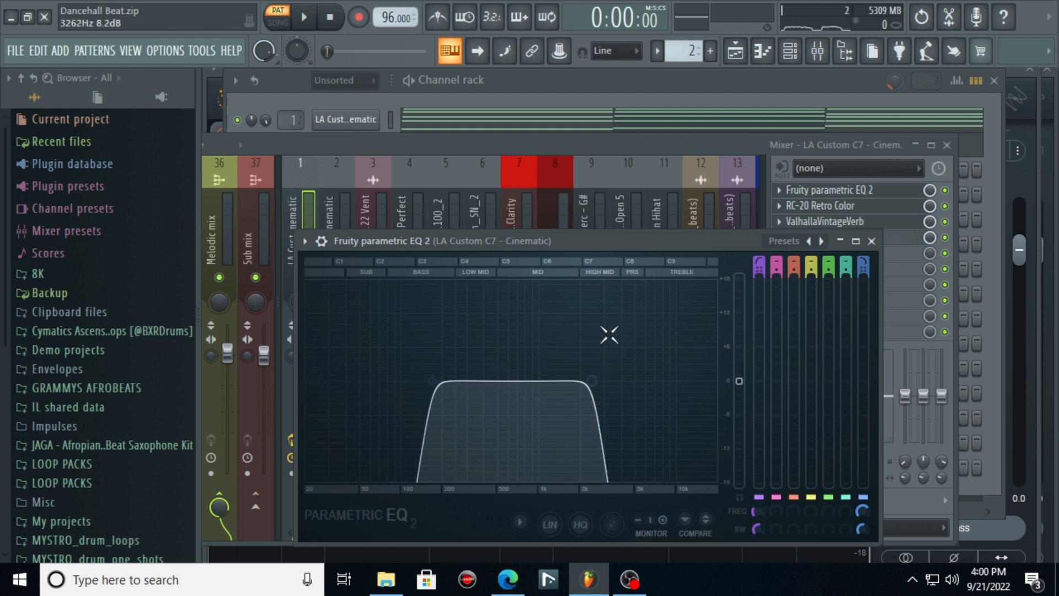
{"action": "left_click", "coordinate": [872, 240]}
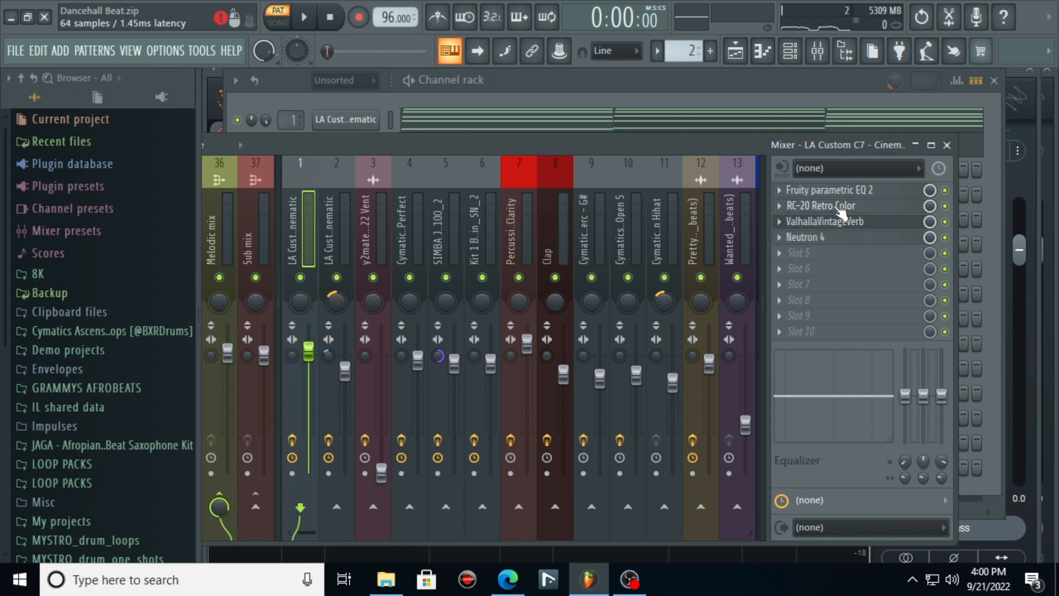
Review the RC-20 Retro Color settings on the LA Custom C7 - Cinematic track and locate Vinyl 2 among its presets
{"action": "left_click", "coordinate": [844, 205]}
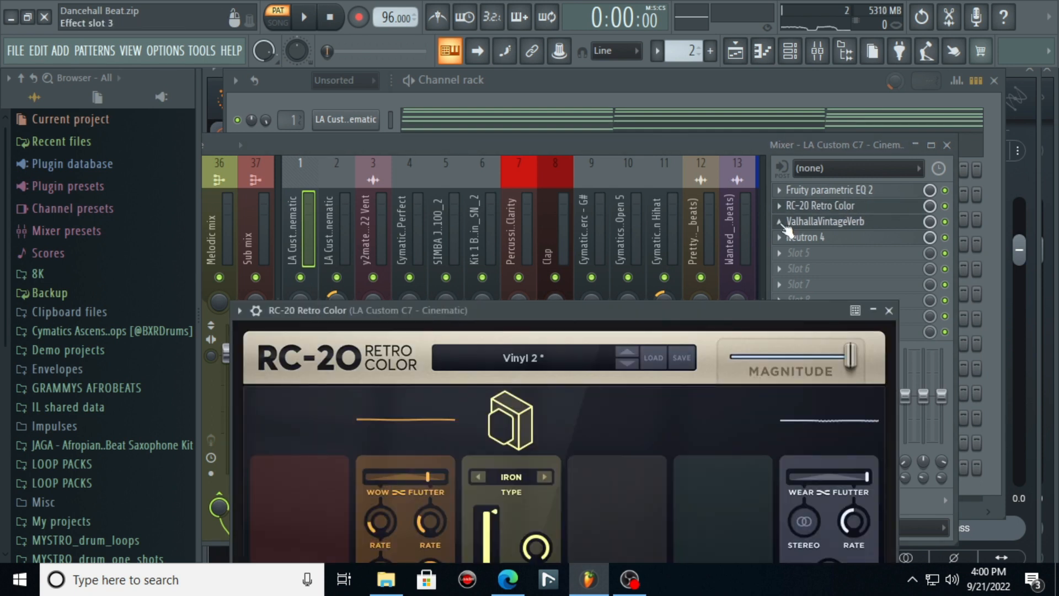
{"action": "left_click_drag", "start_coordinate": [606, 308], "coordinate": [612, 184]}
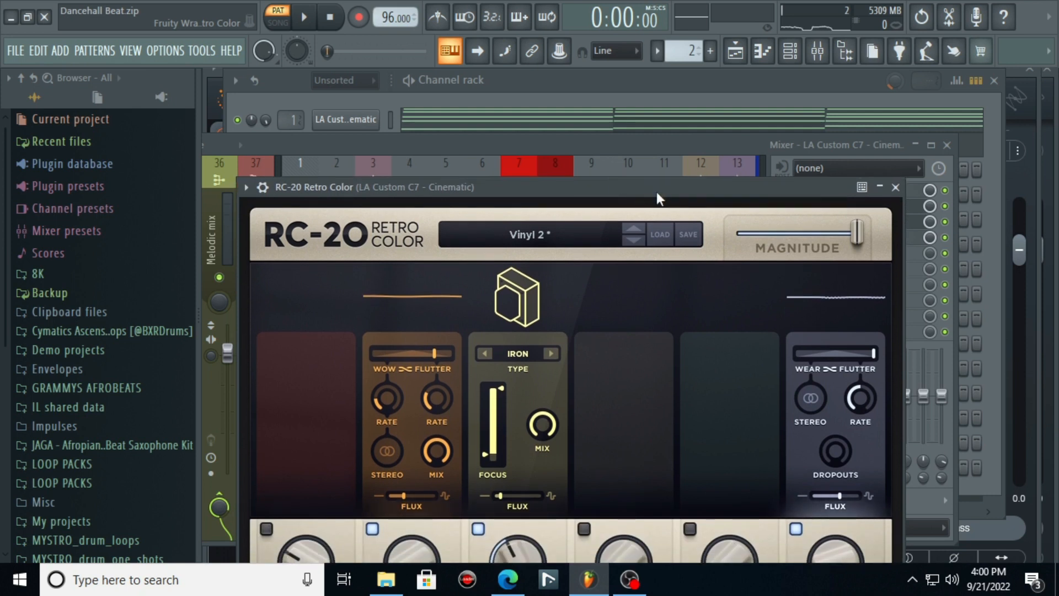
{"action": "left_click_drag", "start_coordinate": [660, 189], "coordinate": [661, 123]}
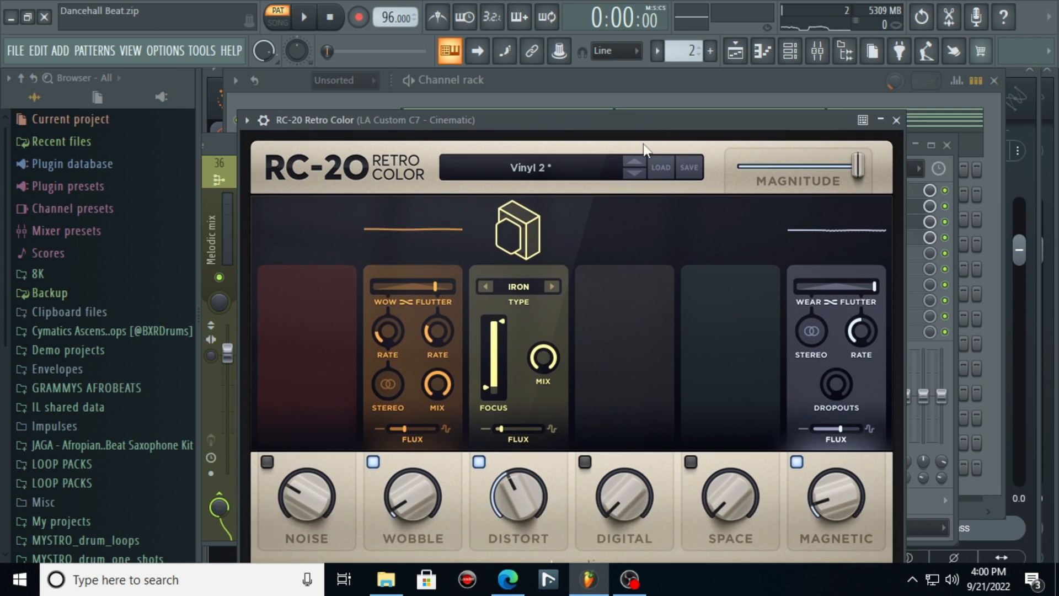
{"action": "left_click", "coordinate": [541, 168]}
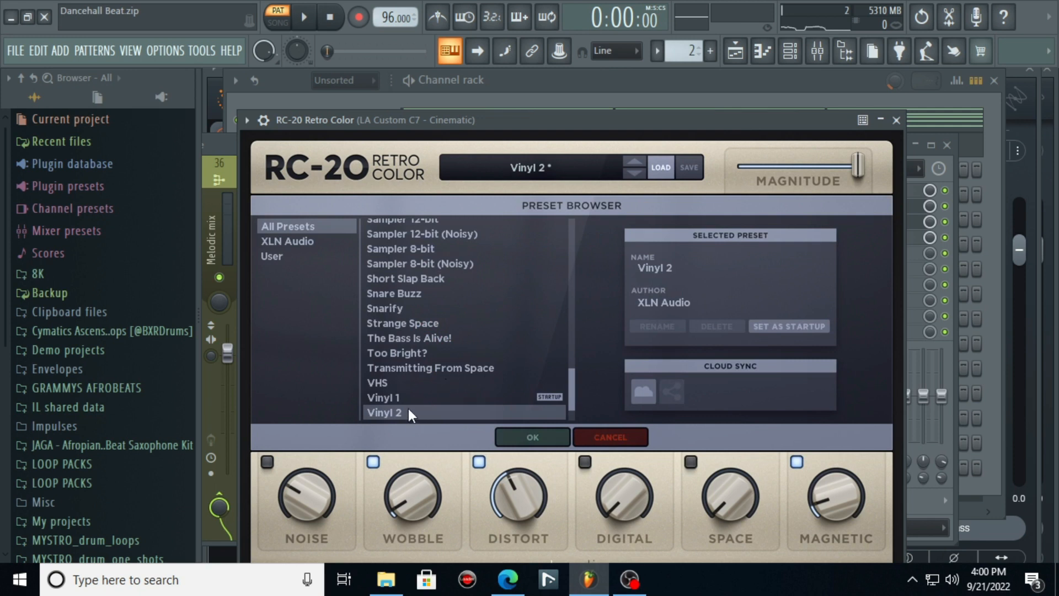
{"action": "left_click", "coordinate": [897, 119]}
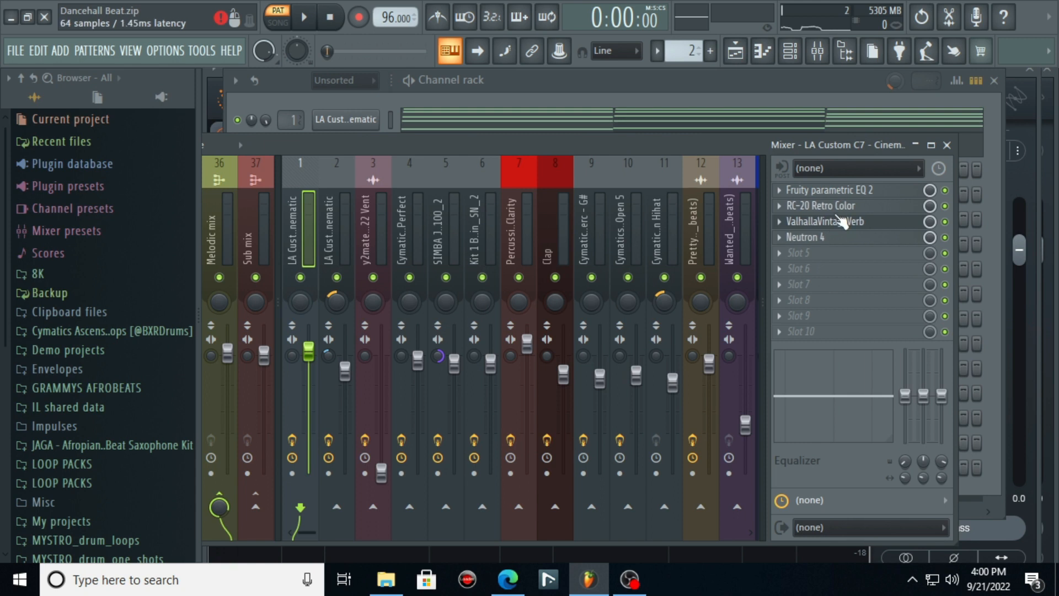
Examine the ValhallaVintageVerb reverb settings on the LA Custom C7 - Cinematic track
{"action": "left_click", "coordinate": [833, 209]}
{"action": "left_click", "coordinate": [898, 120]}
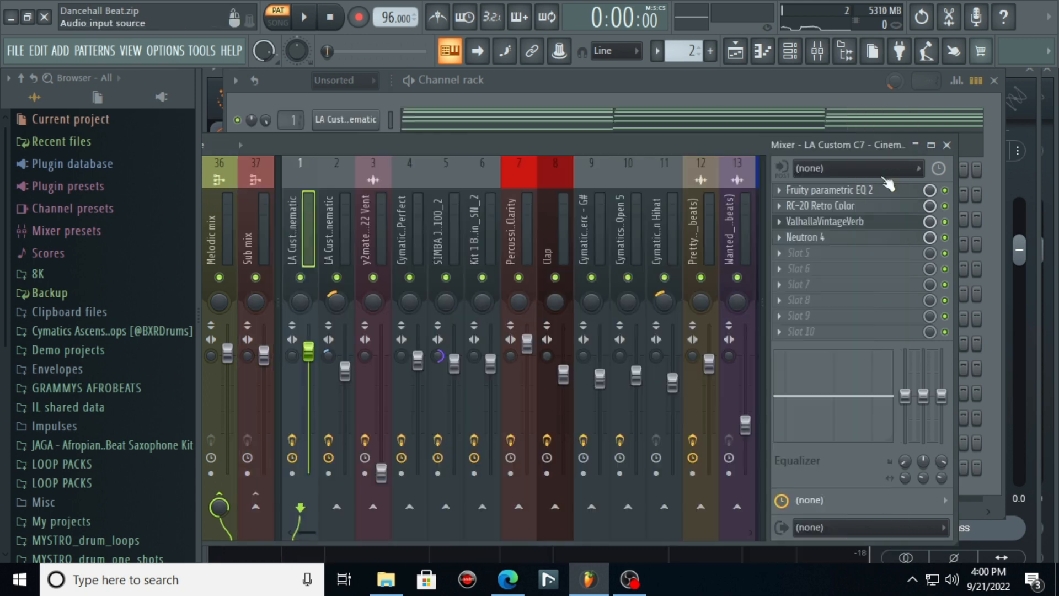
{"action": "left_click", "coordinate": [870, 227]}
{"action": "left_click_drag", "start_coordinate": [538, 352], "coordinate": [438, 289]}
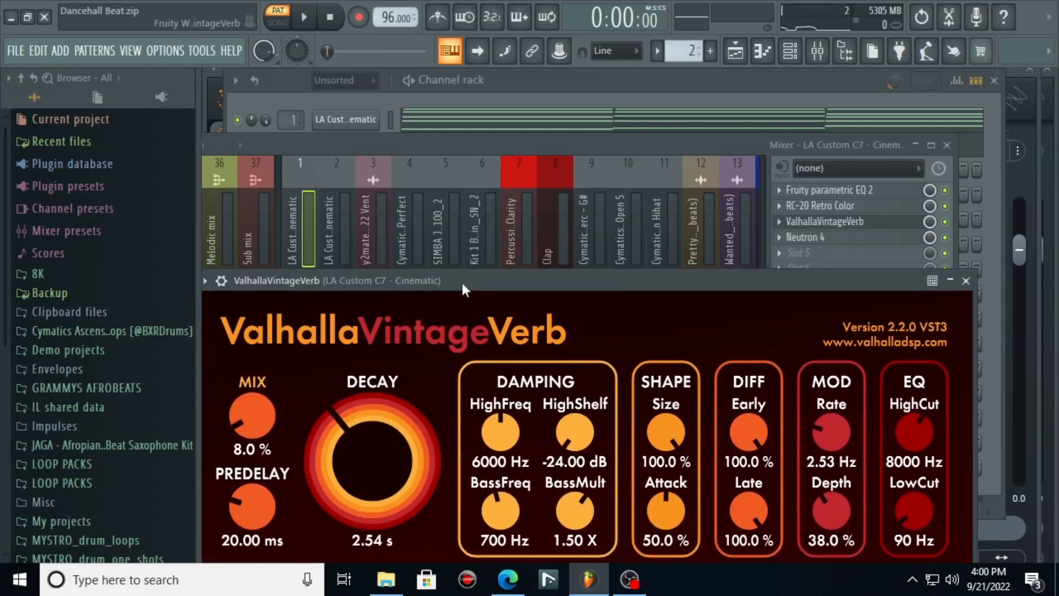
Review the Sculptor, Equalizer, both Compressors and the Exciter in Neutron 4, then close the plugin
{"action": "left_click", "coordinate": [828, 234]}
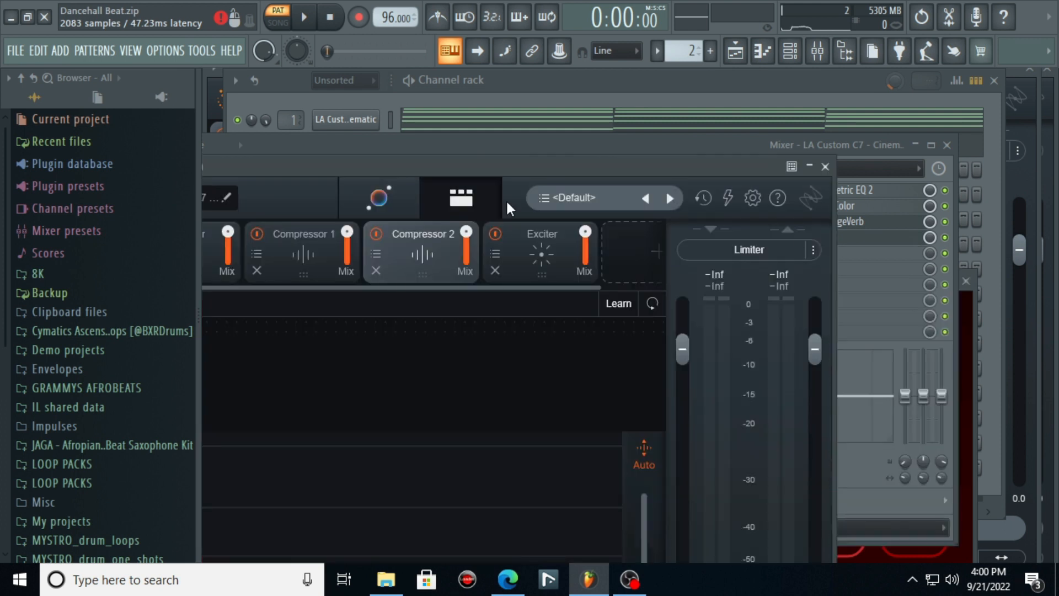
{"action": "left_click_drag", "start_coordinate": [428, 168], "coordinate": [731, 68]}
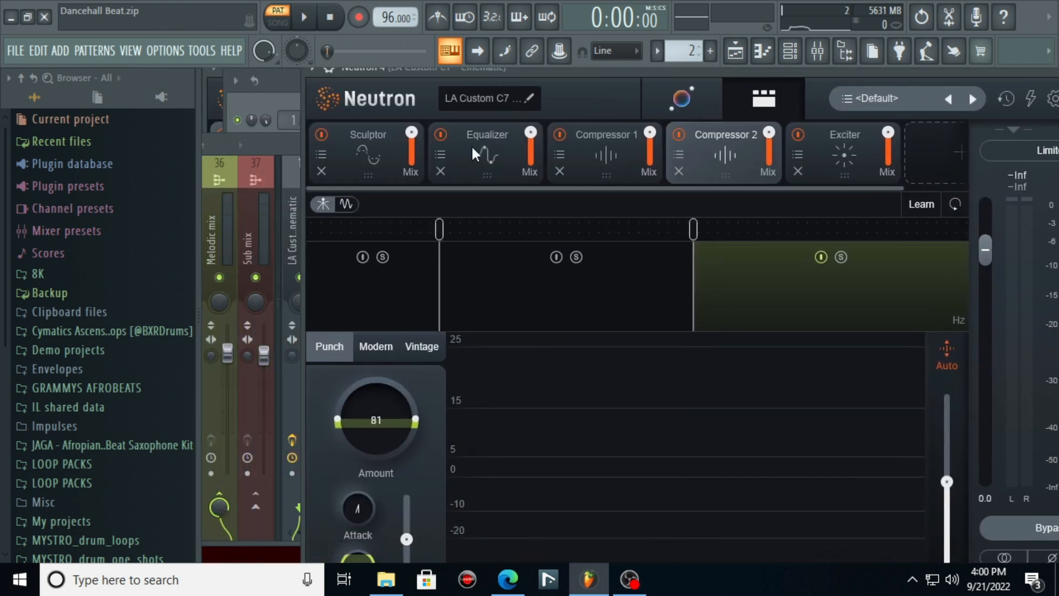
{"action": "left_click", "coordinate": [484, 161]}
{"action": "left_click", "coordinate": [353, 159]}
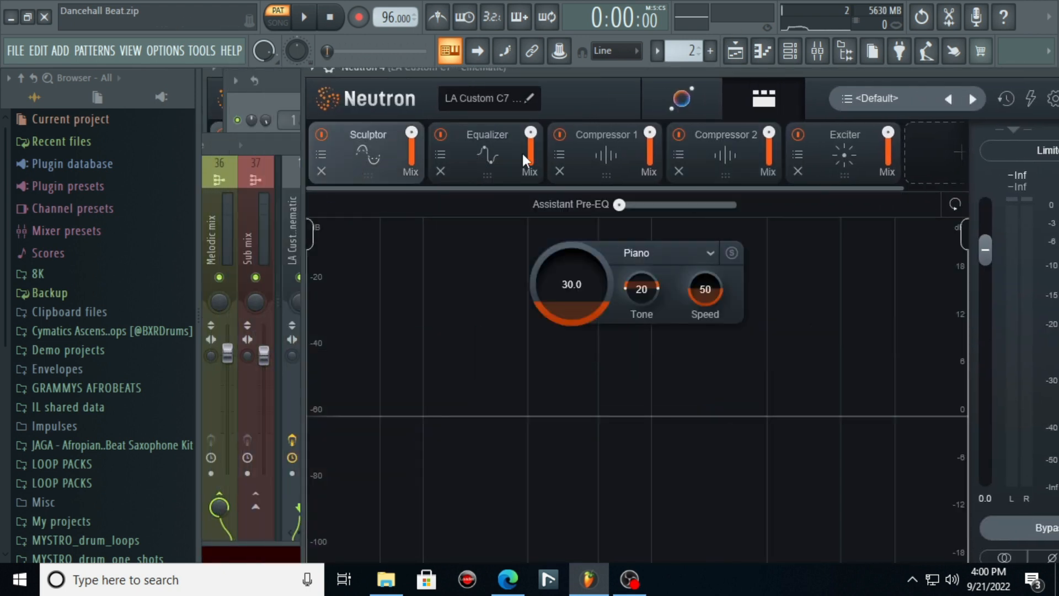
{"action": "left_click", "coordinate": [593, 141]}
{"action": "left_click", "coordinate": [710, 156]}
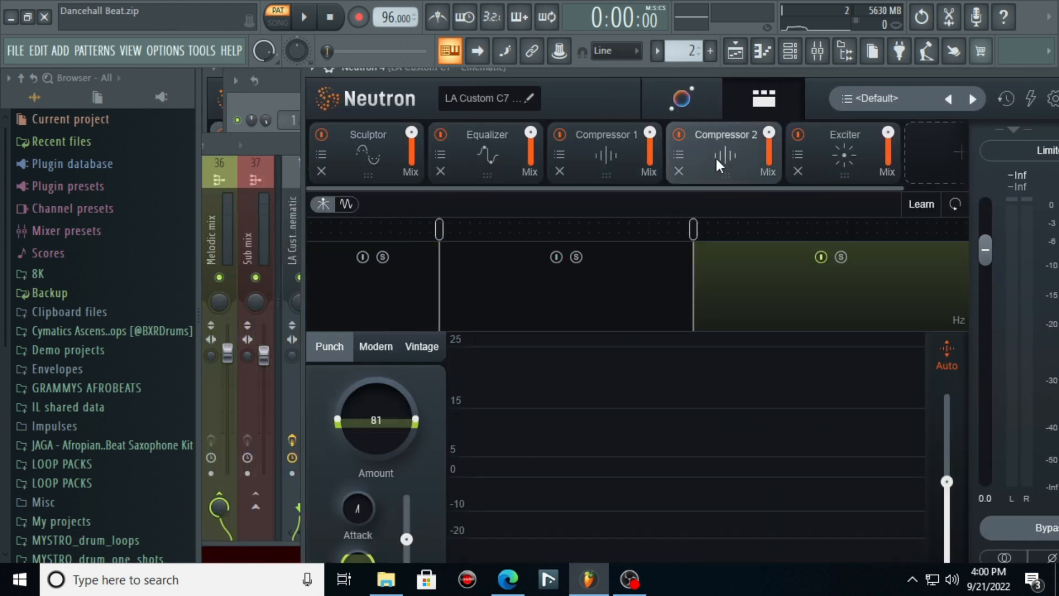
{"action": "left_click", "coordinate": [827, 153]}
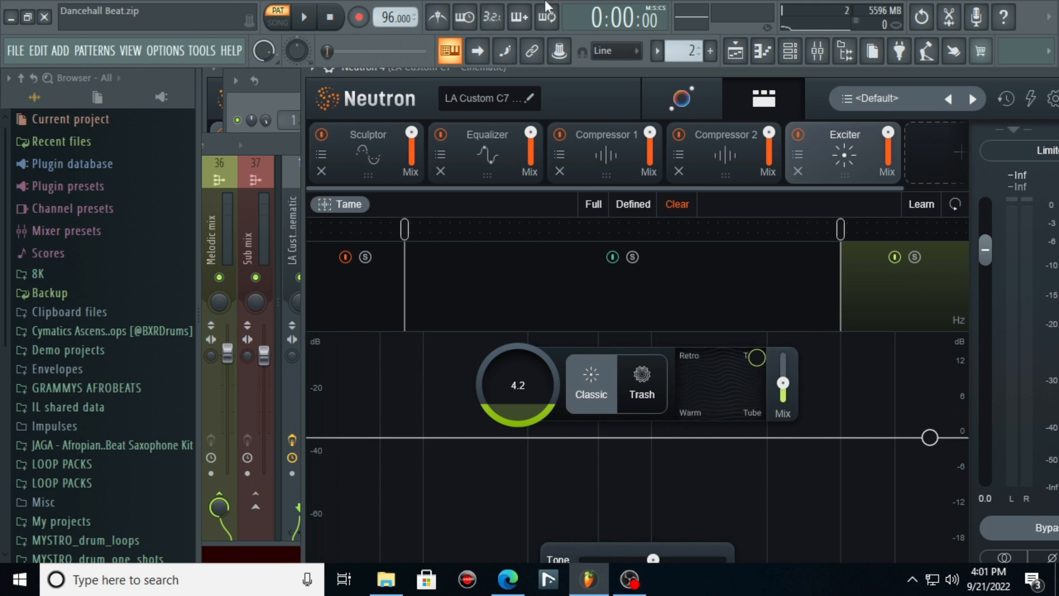
{"action": "left_click", "coordinate": [817, 52]}
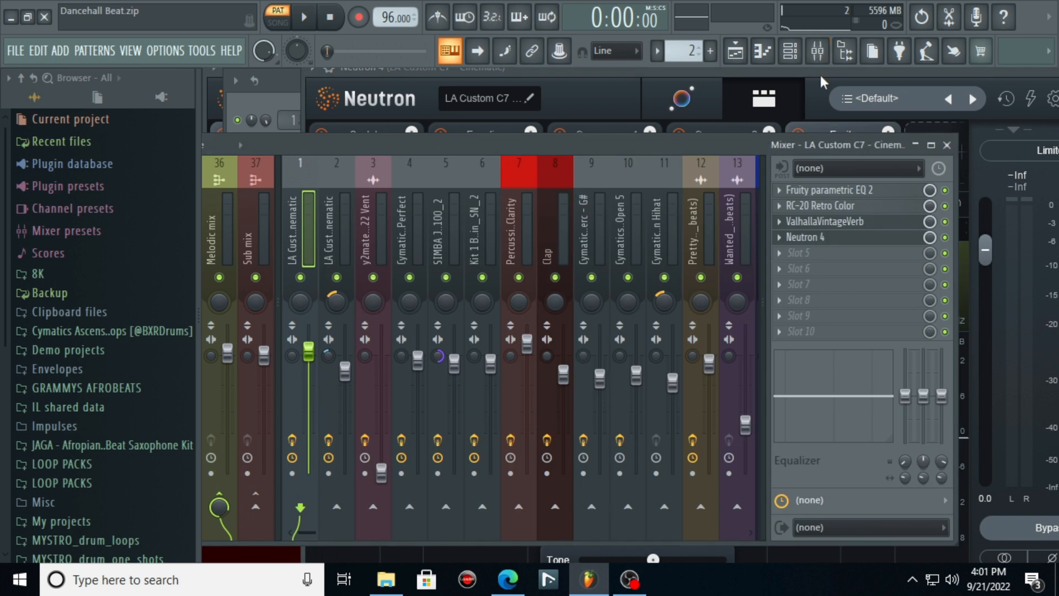
{"action": "left_click", "coordinate": [827, 67]}
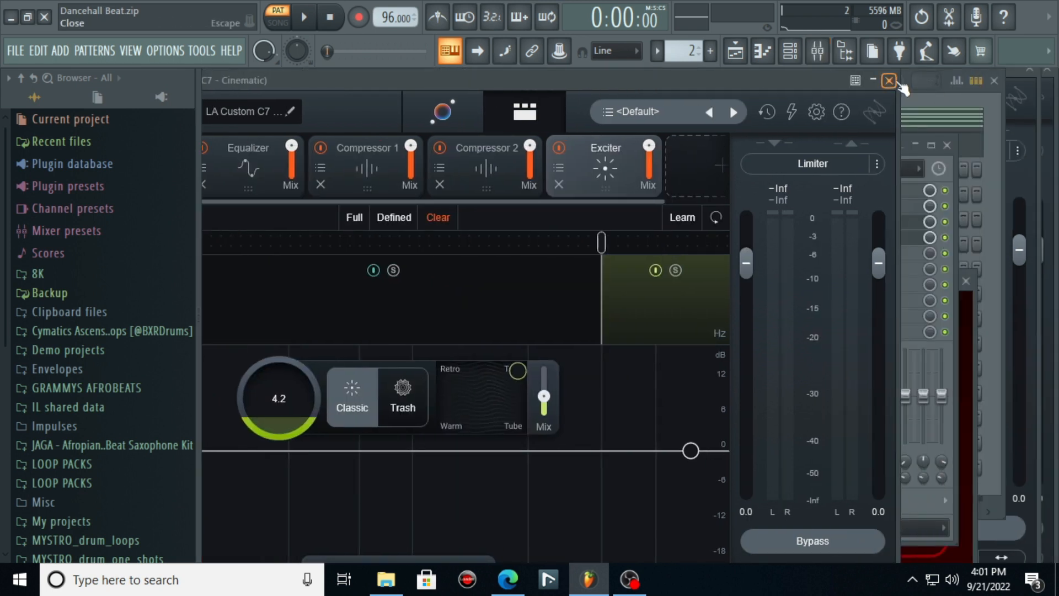
{"action": "left_click", "coordinate": [898, 83]}
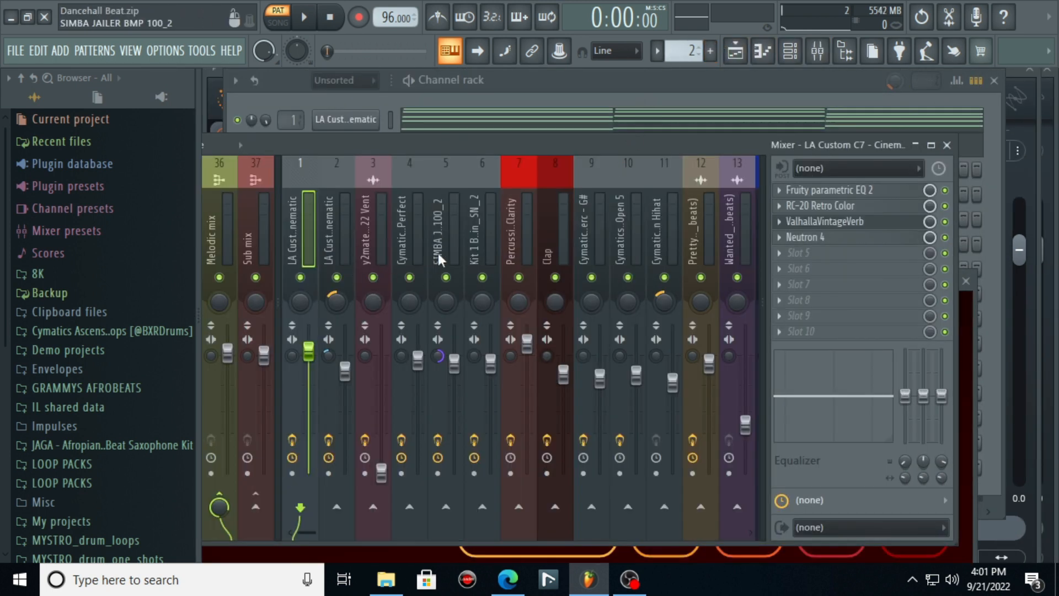
Bring the Channel rack back, switch to pattern 3 and audition its IGNITE VST melody
{"action": "left_click", "coordinate": [506, 77]}
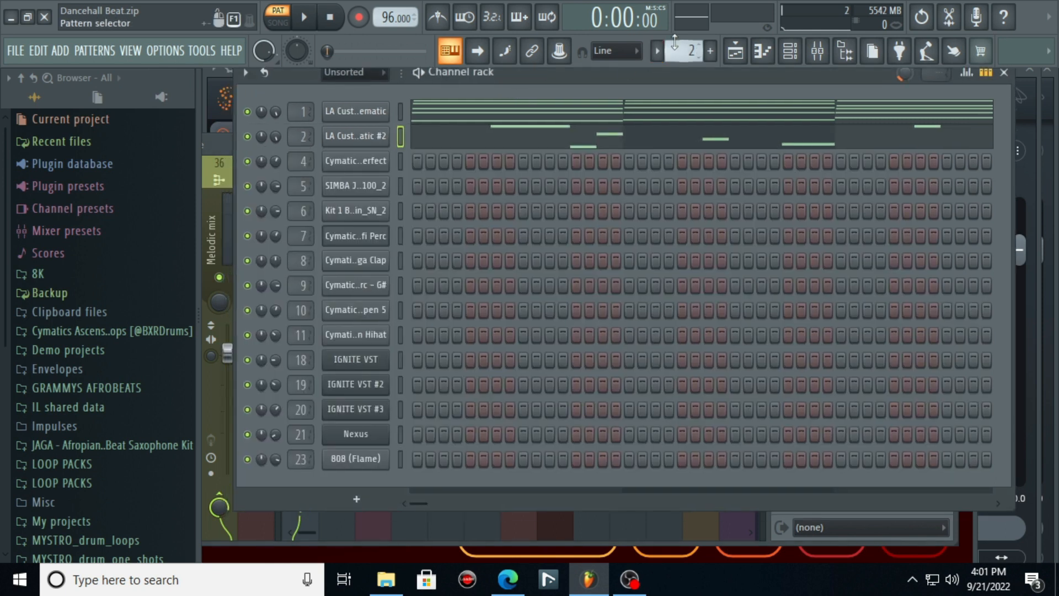
{"action": "scroll", "coordinate": [675, 42], "scroll_direction": "up", "scroll_amount": 1}
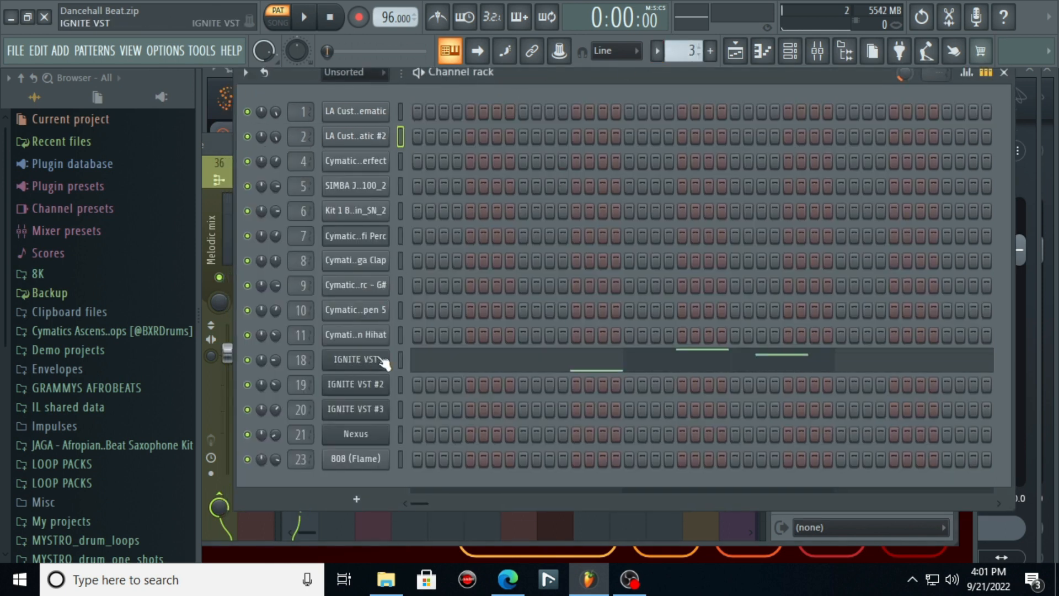
{"action": "key", "text": "space"}
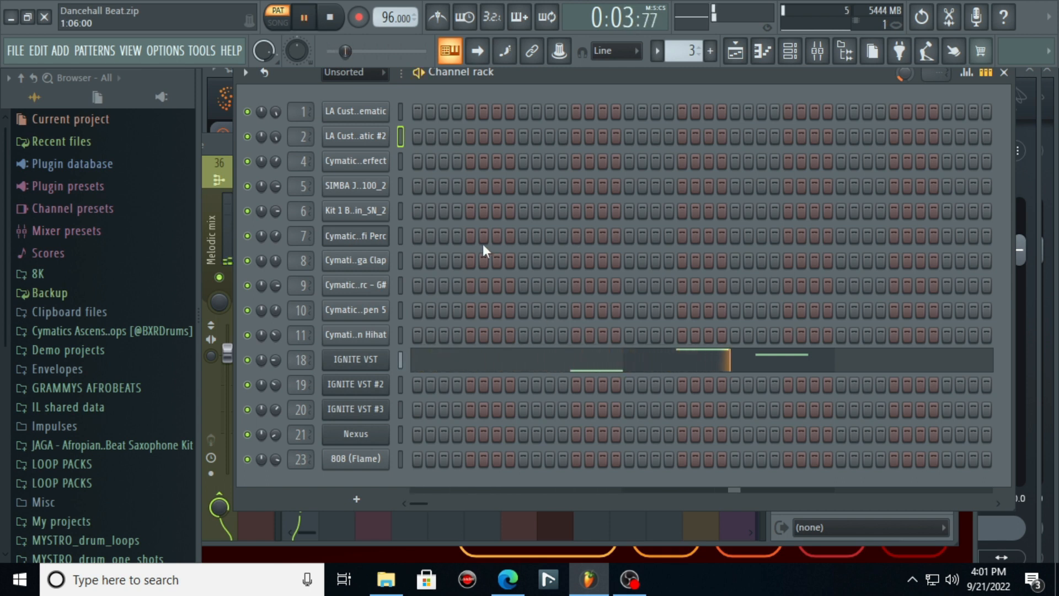
{"action": "key", "text": "space"}
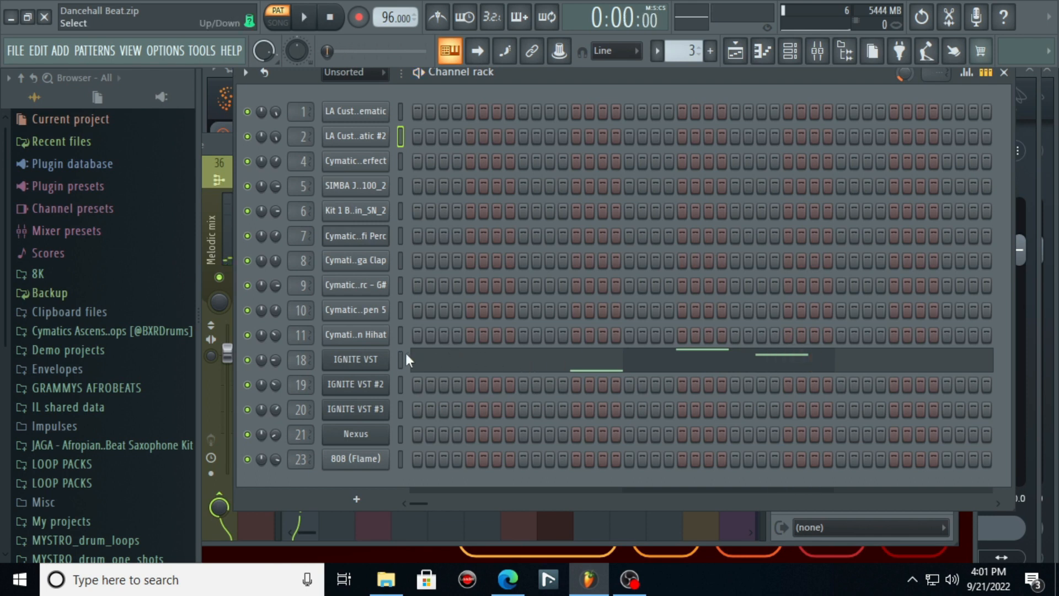
Check which preset the IGNITE VST channel uses and inspect the effect slots on its mixer track
{"action": "left_click", "coordinate": [355, 359]}
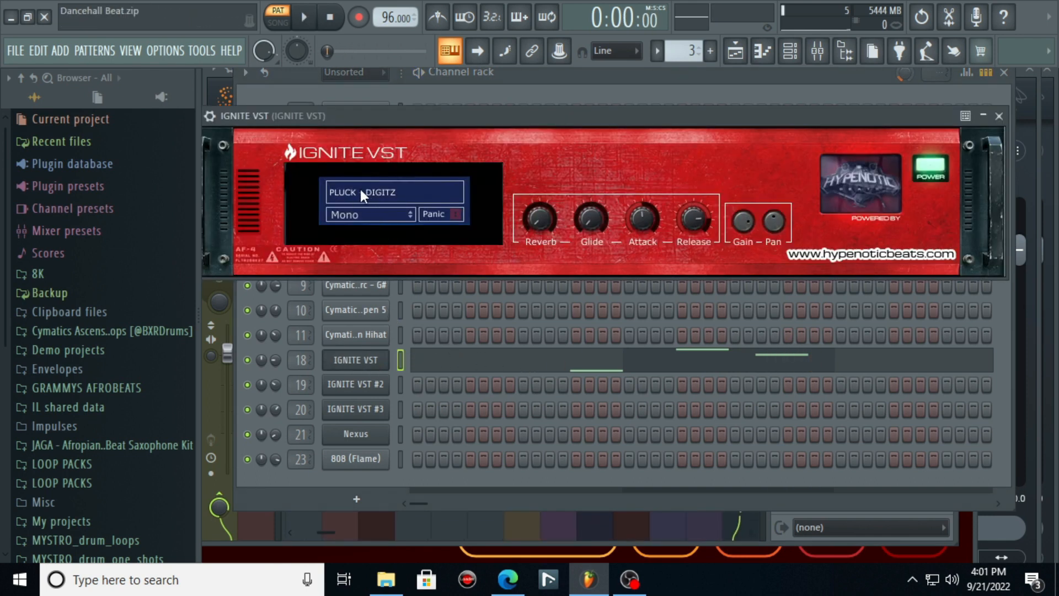
{"action": "left_click", "coordinate": [822, 56]}
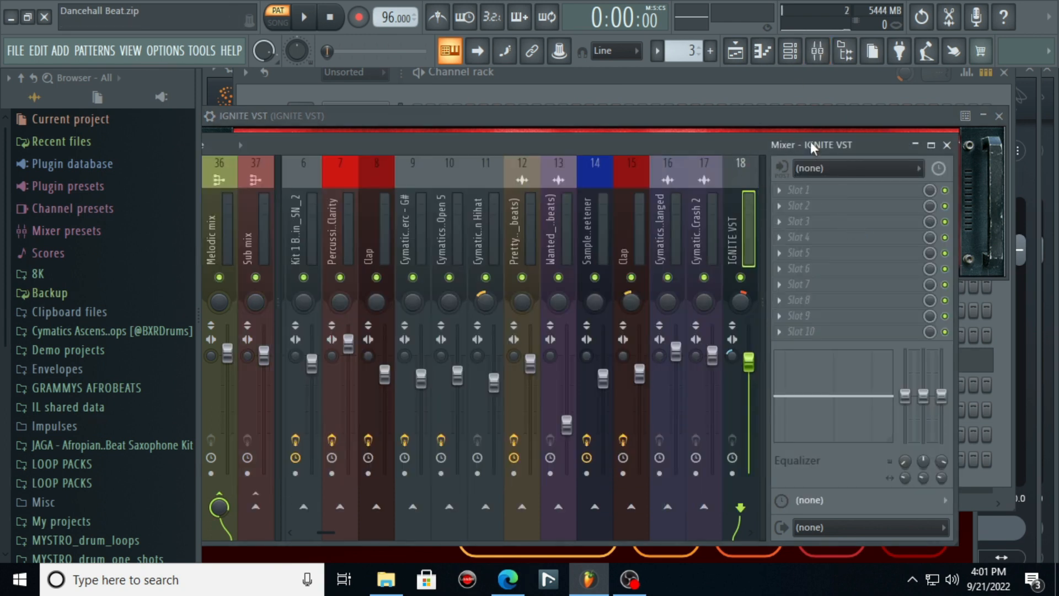
{"action": "left_click", "coordinate": [778, 86]}
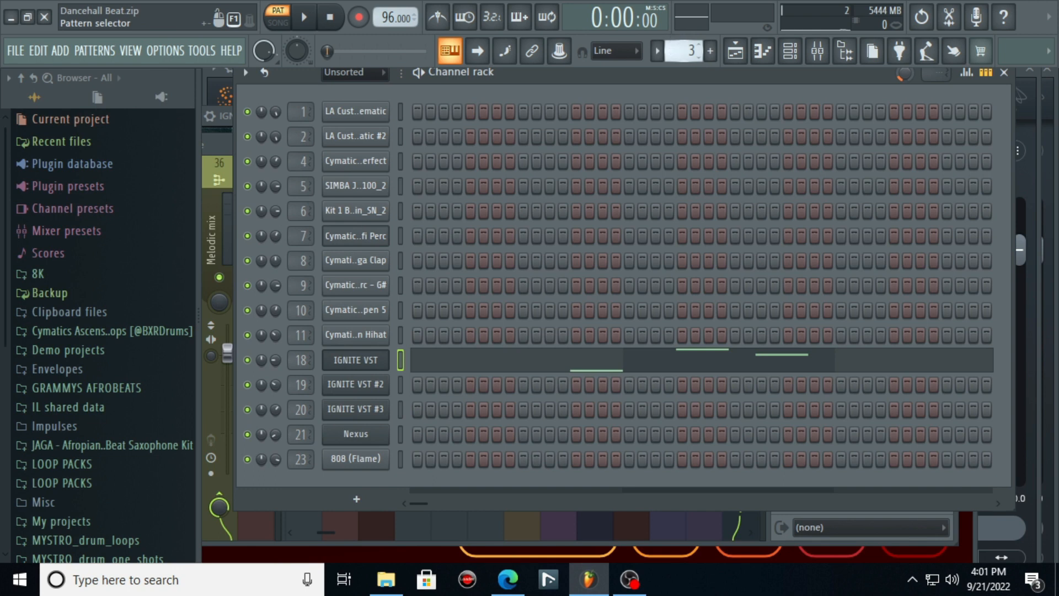
Switch to pattern 4, open the Nexus instrument and audition its chords
{"action": "left_click_drag", "start_coordinate": [668, 42], "coordinate": [674, 48]}
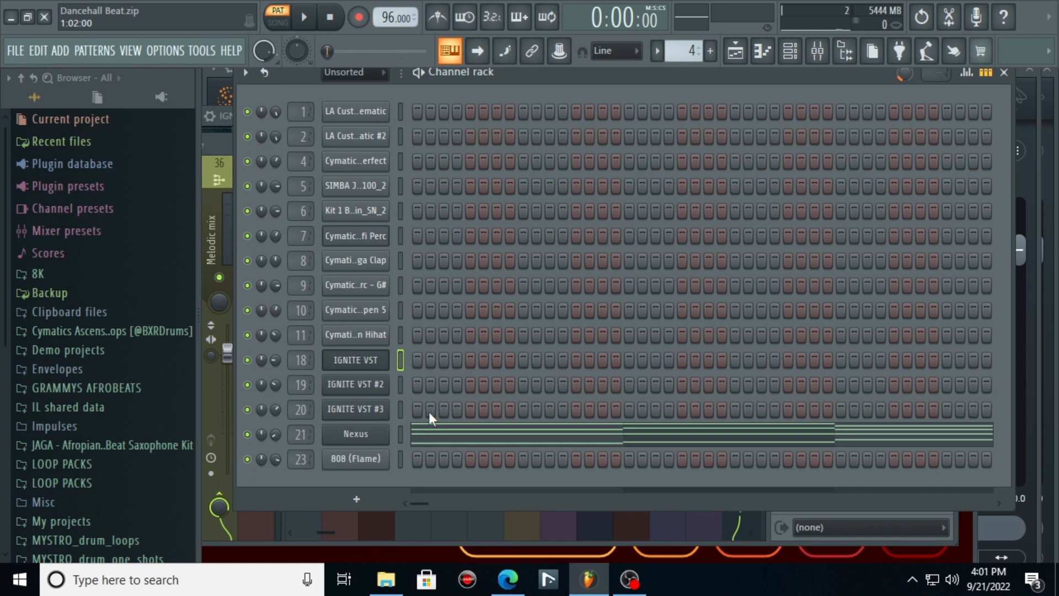
{"action": "left_click", "coordinate": [364, 435]}
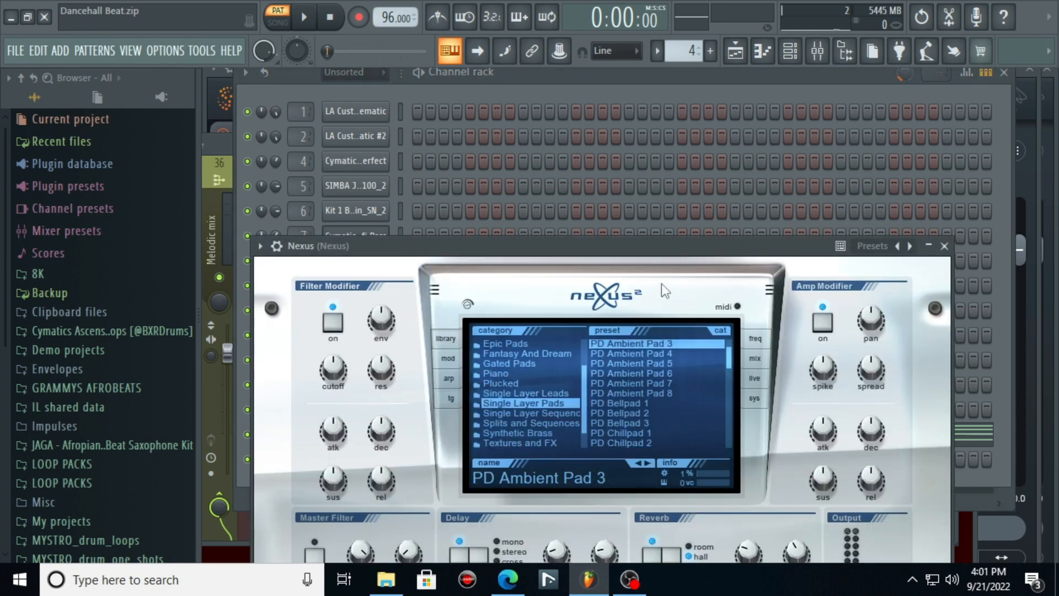
{"action": "left_click_drag", "start_coordinate": [651, 255], "coordinate": [693, 497]}
{"action": "key", "text": "space"}
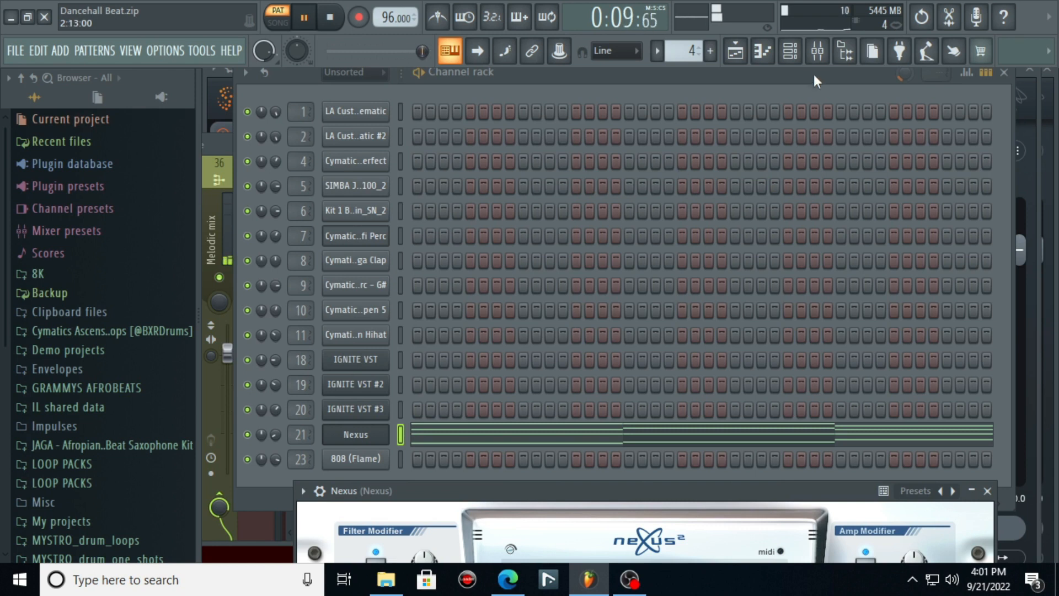
{"action": "key", "text": "space"}
Check the selected pad preset in Nexus and inspect the effect slots on the Nexus mixer track
{"action": "left_click_drag", "start_coordinate": [671, 484], "coordinate": [640, 227]}
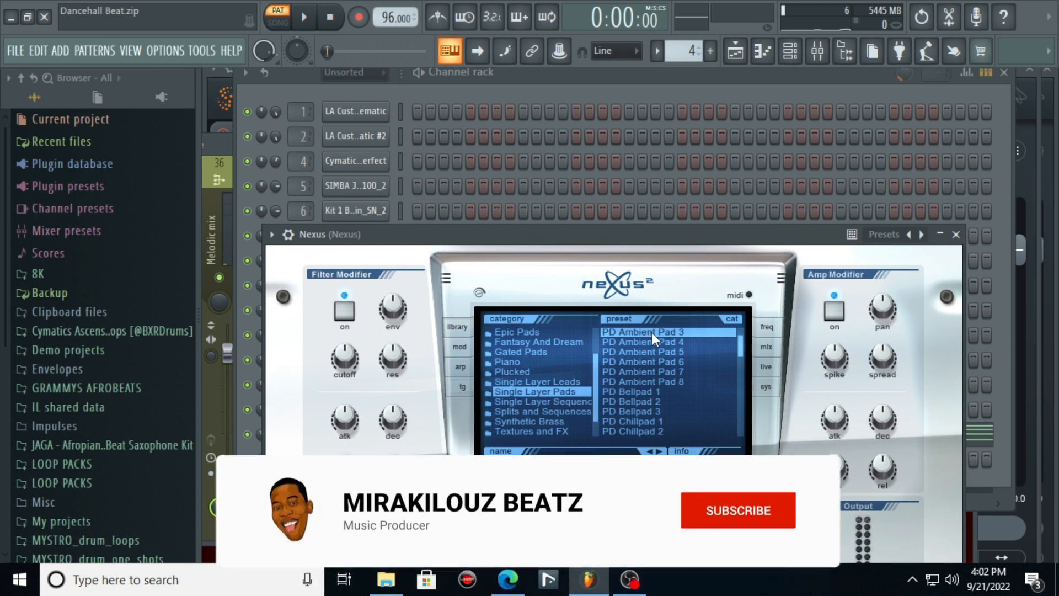
{"action": "left_click", "coordinate": [802, 75]}
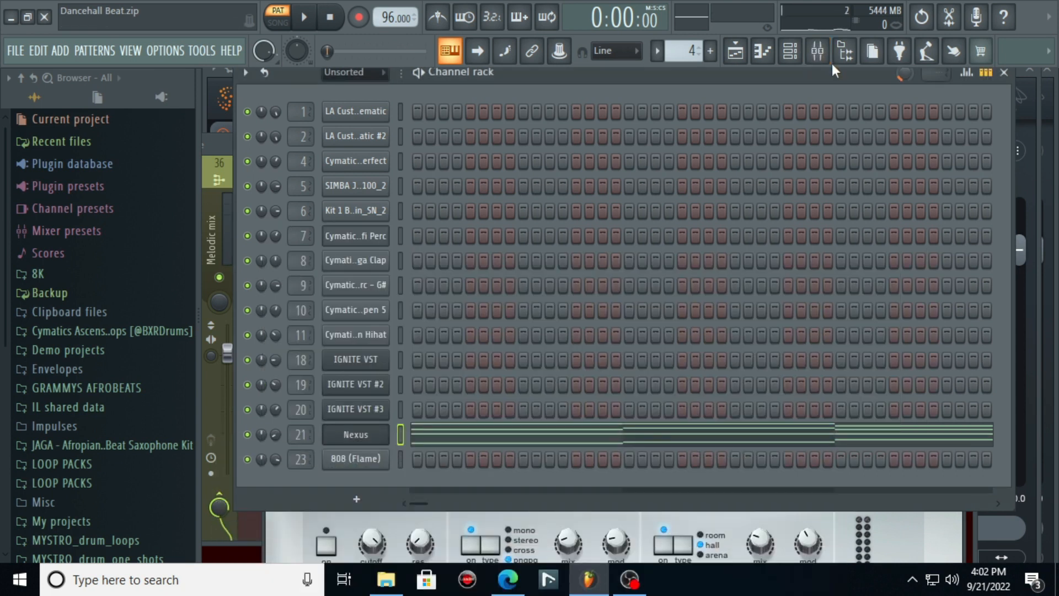
{"action": "left_click", "coordinate": [818, 51]}
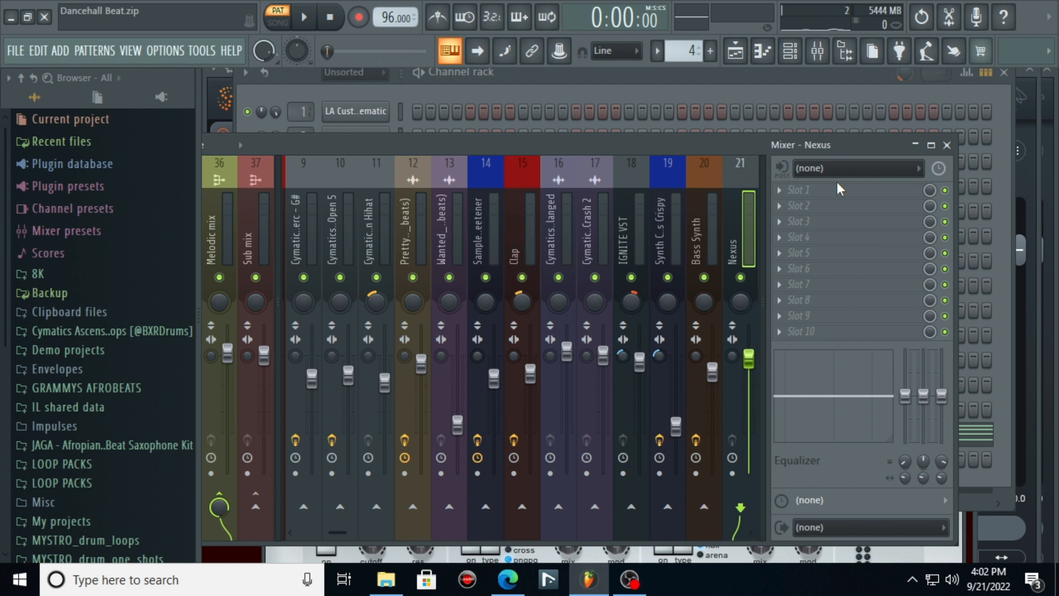
View the Nexus chords in the piano roll, play them briefly and return to the Channel rack
{"action": "left_click", "coordinate": [977, 435]}
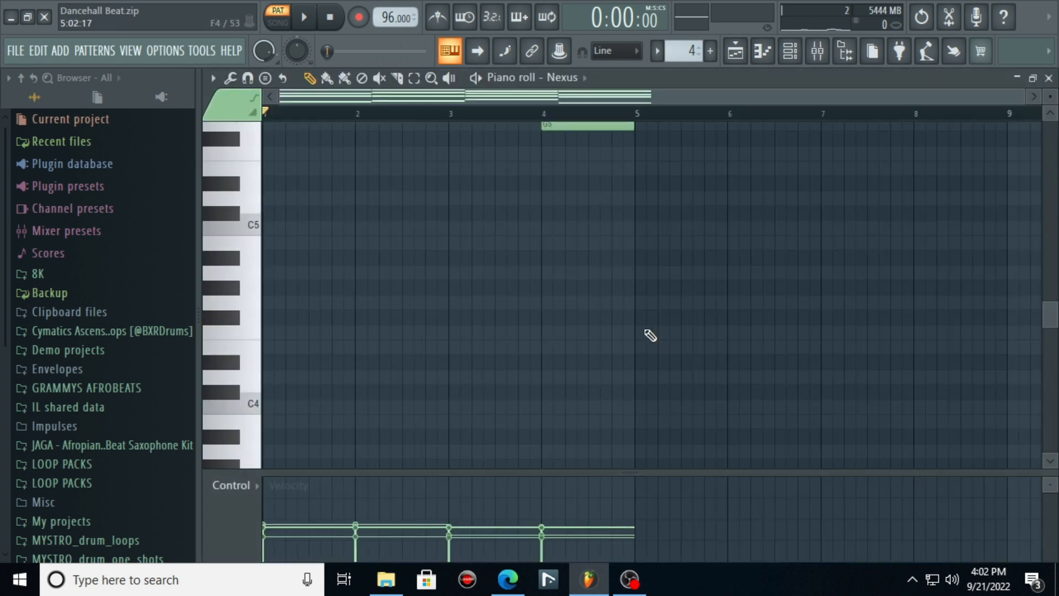
{"action": "scroll", "coordinate": [648, 332], "scroll_direction": "up", "scroll_amount": 4}
{"action": "key", "text": "space"}
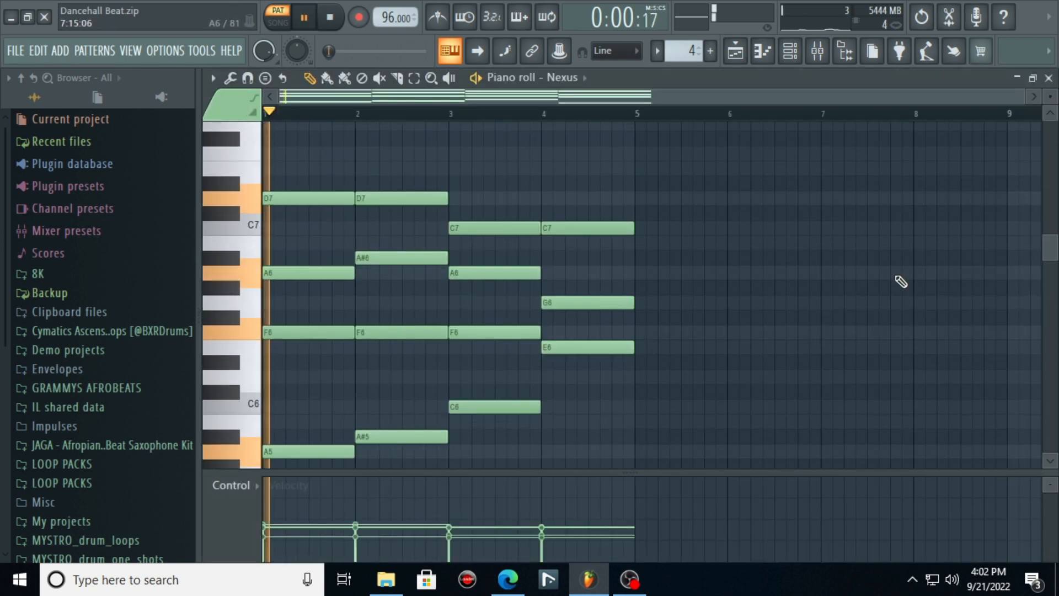
{"action": "key", "text": "space"}
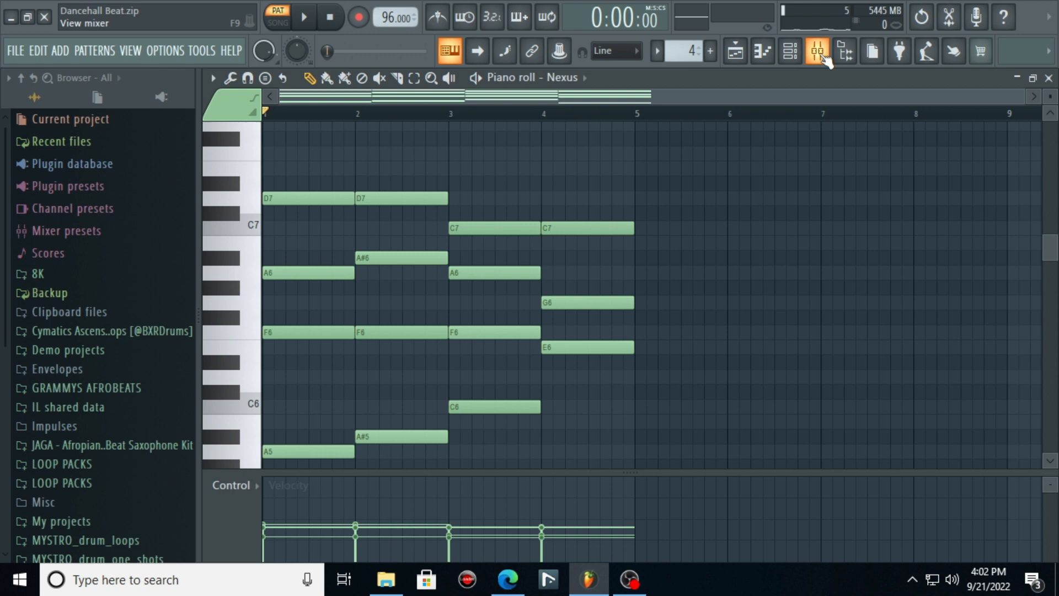
{"action": "left_click", "coordinate": [818, 50]}
{"action": "left_click", "coordinate": [791, 51]}
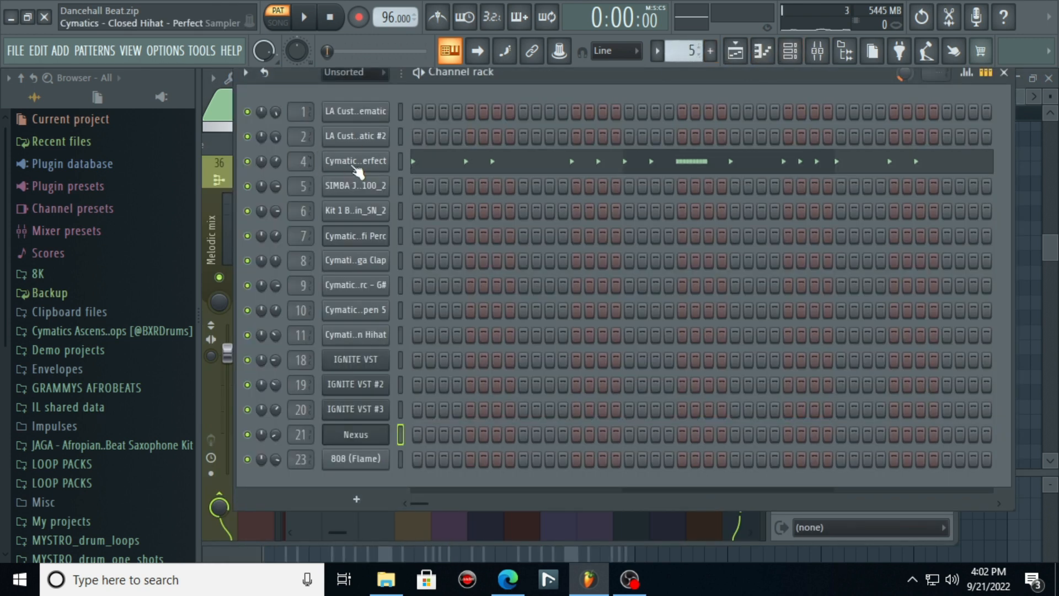
Open the Cymatics Closed Hihat - Perfect sampler channel, bring its waveform into view and audition the sample
{"action": "left_click", "coordinate": [358, 161]}
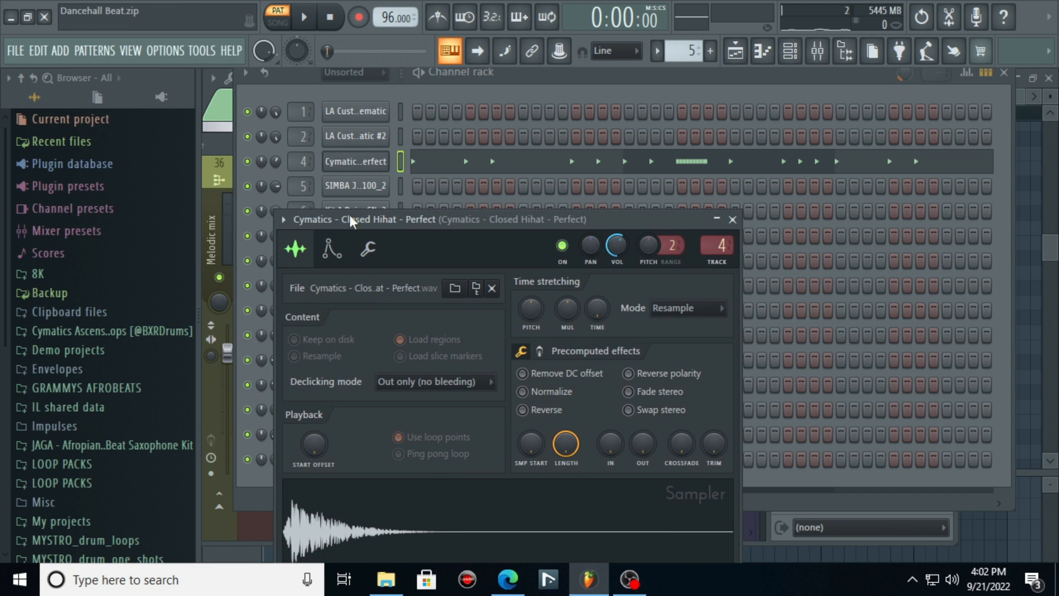
{"action": "left_click_drag", "start_coordinate": [355, 219], "coordinate": [354, 128]}
{"action": "left_click", "coordinate": [424, 432]}
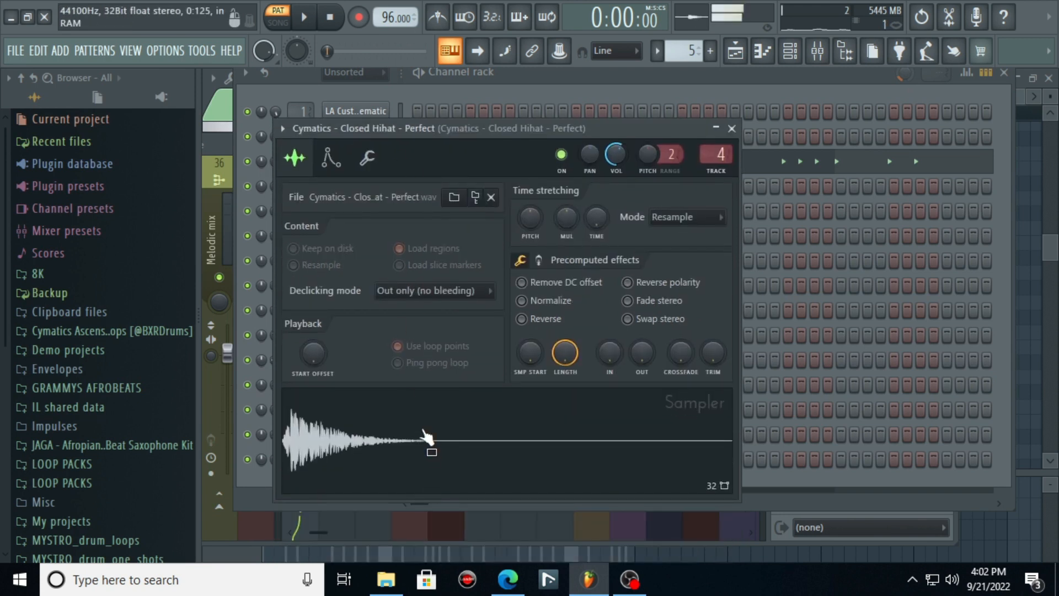
Inspect the PanCake2 panning curve on the closed hi-hat's mixer track while playing the pattern briefly, and close the plugin
{"action": "left_click", "coordinate": [818, 51]}
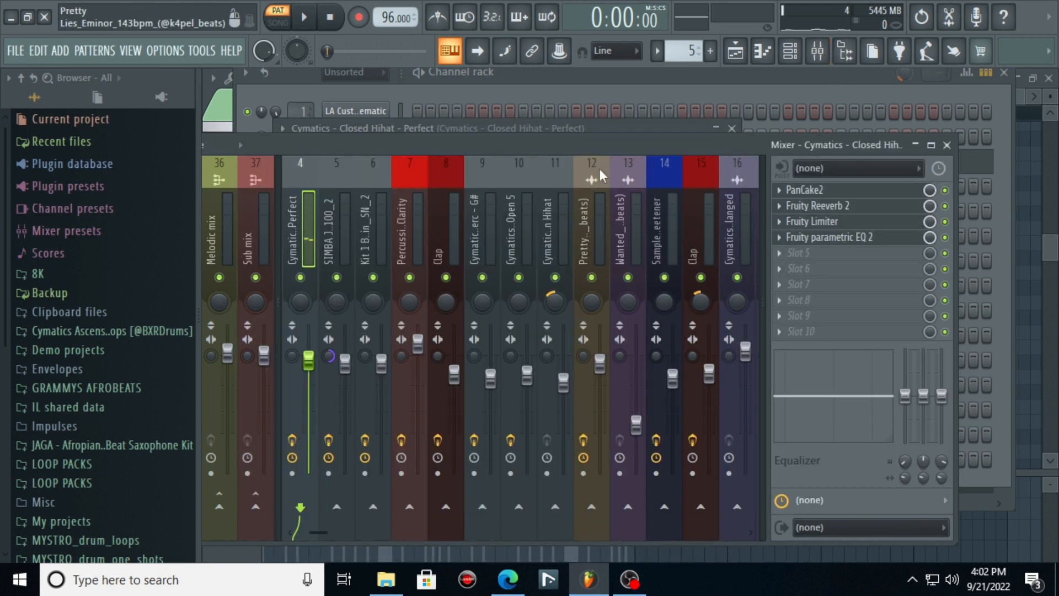
{"action": "left_click", "coordinate": [826, 190]}
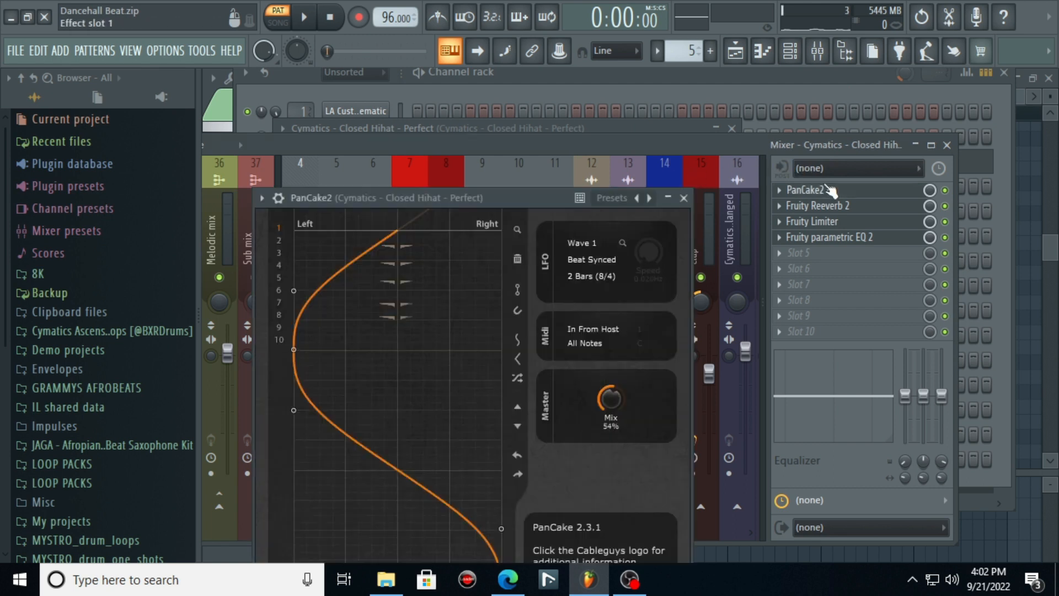
{"action": "key", "text": "space"}
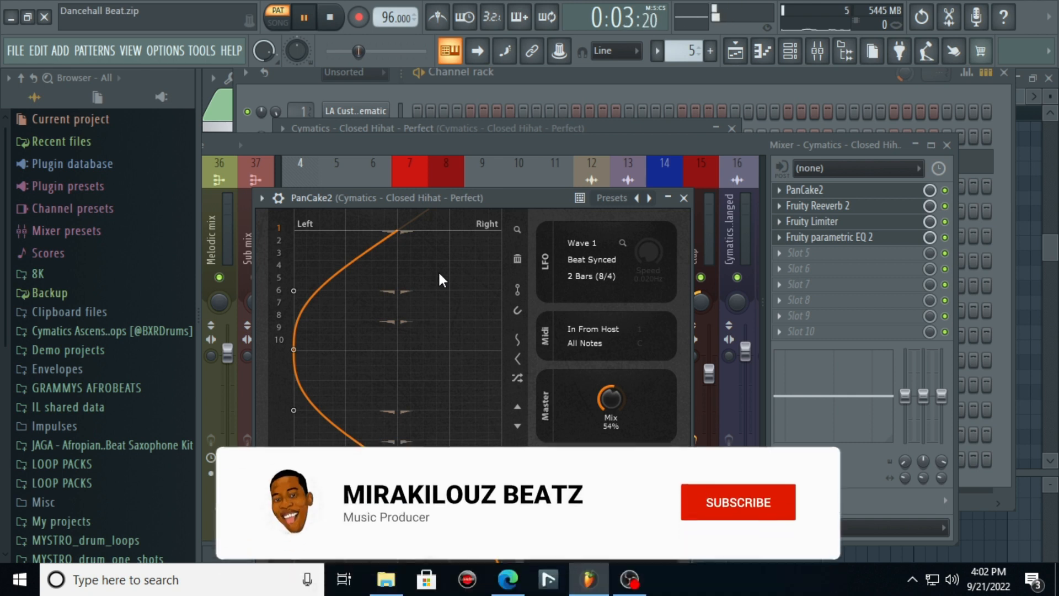
{"action": "key", "text": "space"}
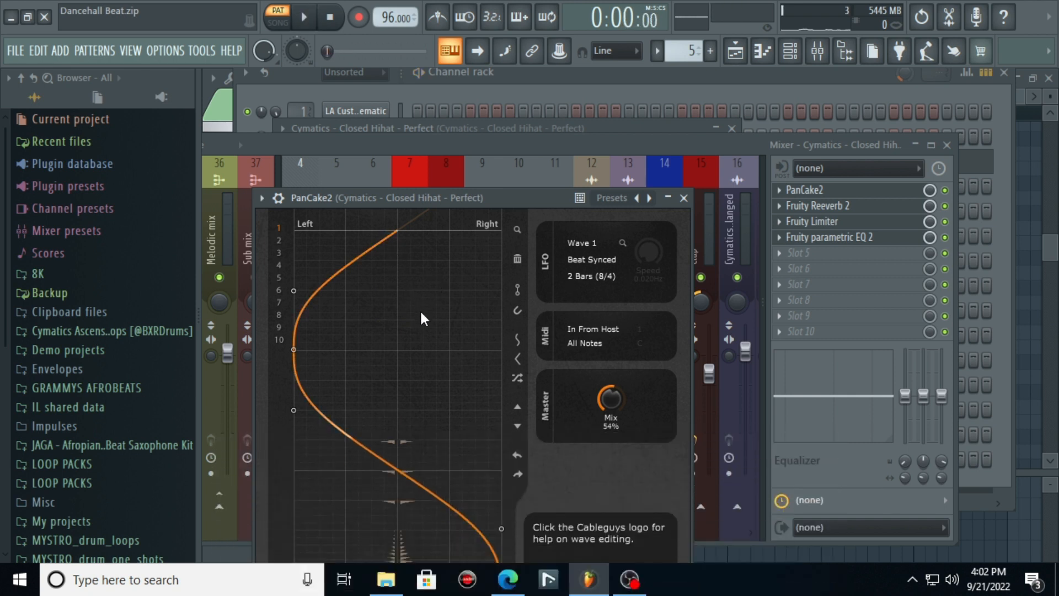
{"action": "left_click_drag", "start_coordinate": [386, 246], "coordinate": [451, 149]}
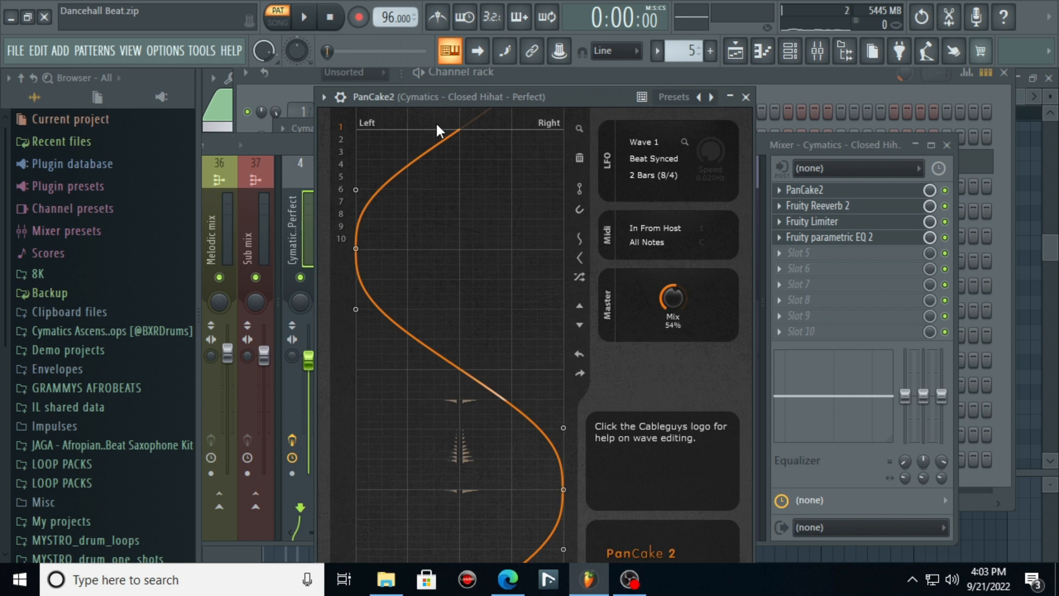
{"action": "left_click", "coordinate": [748, 97]}
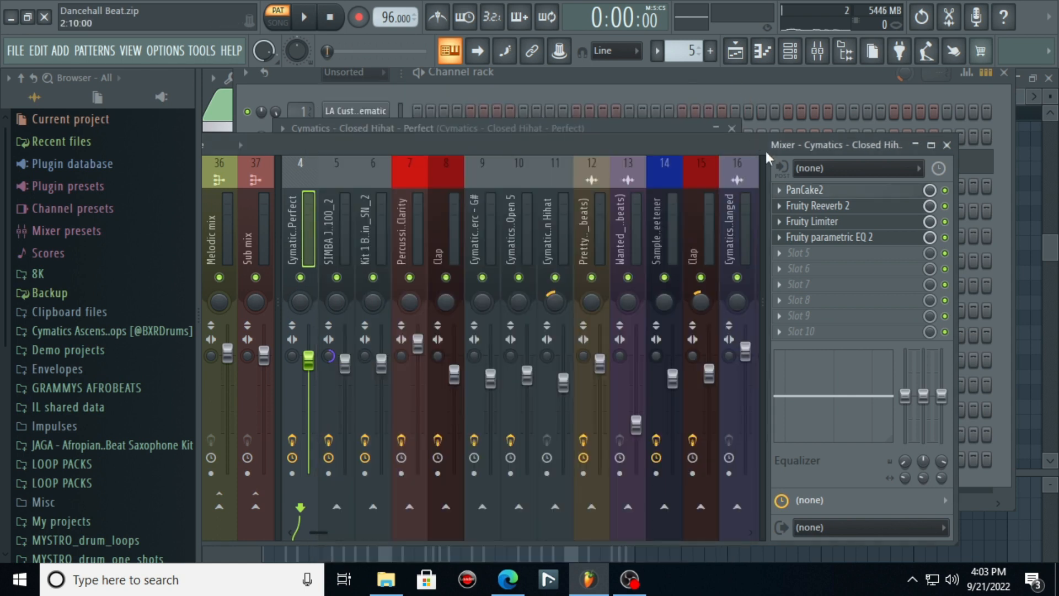
Review the Fruity Reeverb 2 and Fruity Limiter settings on the closed hi-hat's mixer track, playing the pattern briefly in each
{"action": "left_click", "coordinate": [878, 208]}
{"action": "key", "text": "space"}
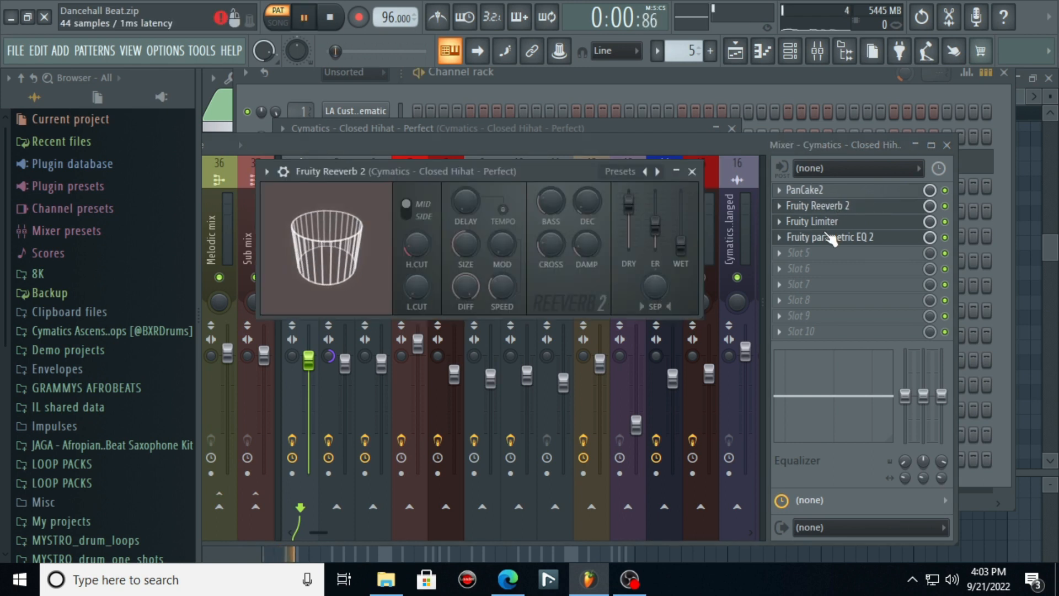
{"action": "key", "text": "space"}
{"action": "left_click", "coordinate": [830, 226]}
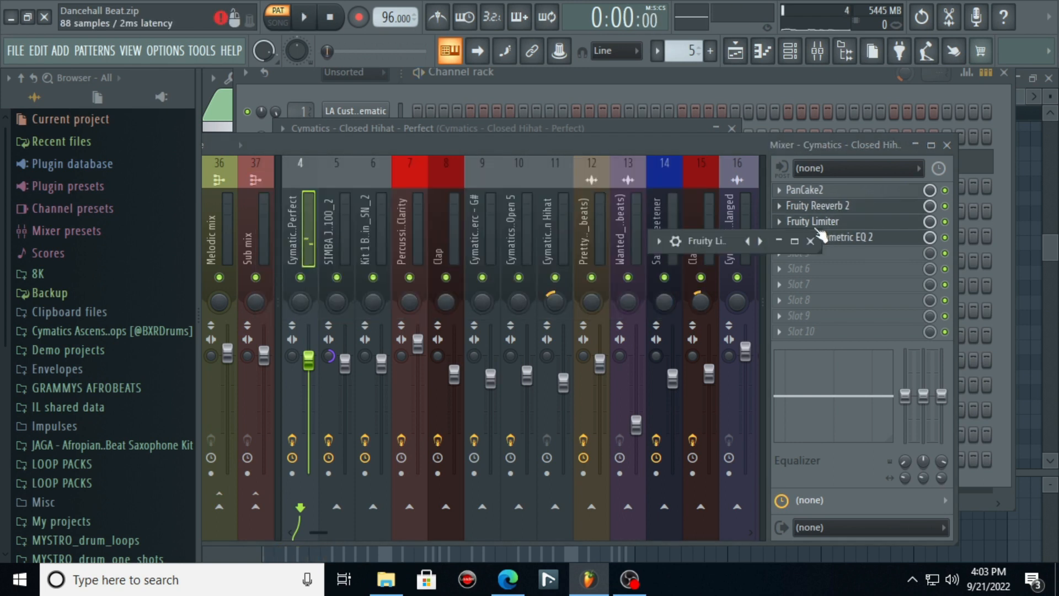
{"action": "left_click", "coordinate": [800, 241]}
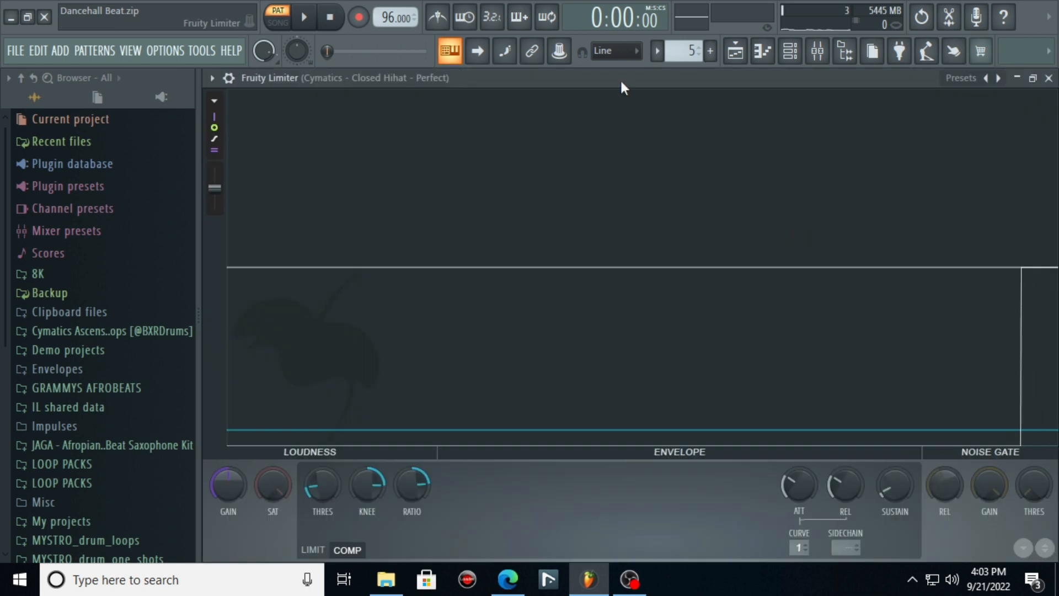
{"action": "key", "text": "space"}
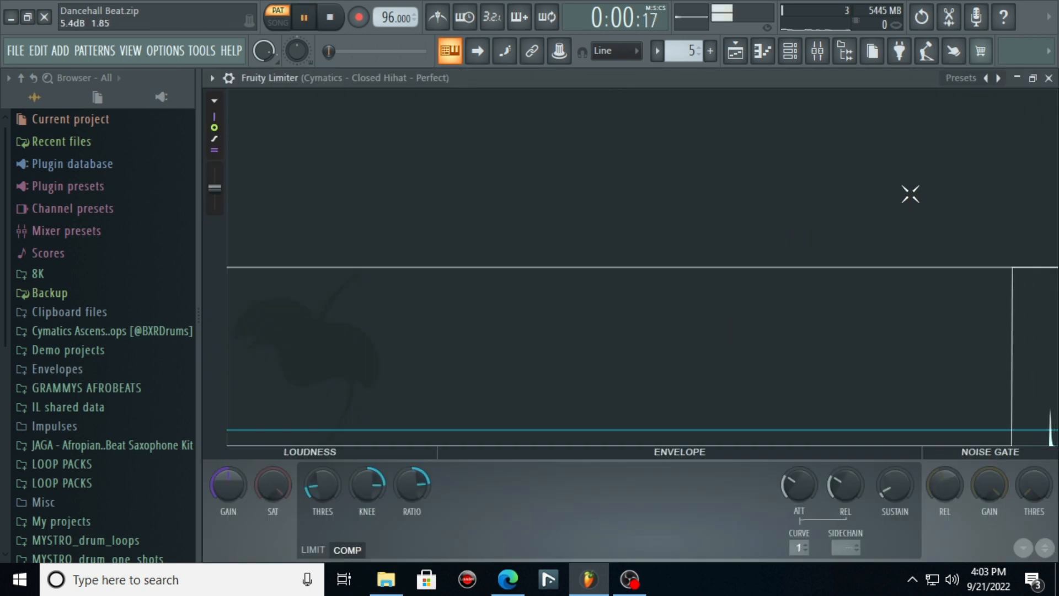
{"action": "left_click", "coordinate": [1053, 84]}
{"action": "key", "text": "space"}
Examine band 6 in the closed hi-hat's Fruity parametric EQ 2 and return to the Channel rack
{"action": "left_click", "coordinate": [853, 239]}
{"action": "left_click_drag", "start_coordinate": [676, 402], "coordinate": [688, 434]}
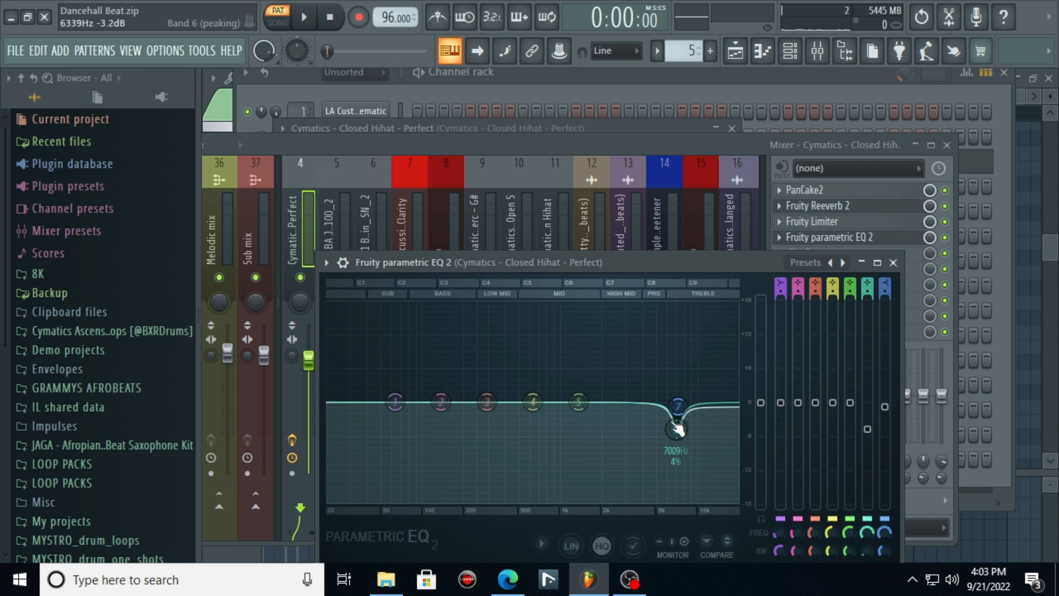
{"action": "left_click", "coordinate": [620, 82]}
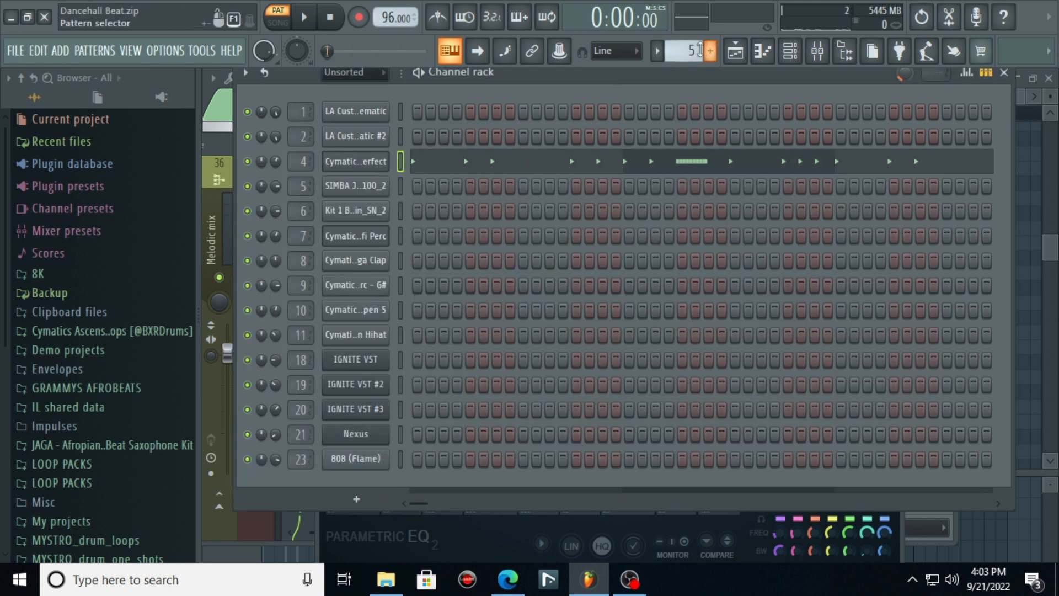
Switch to pattern 6 and audition the IGNITE VST #2 melody
{"action": "scroll", "coordinate": [687, 51], "scroll_direction": "up", "scroll_amount": 1}
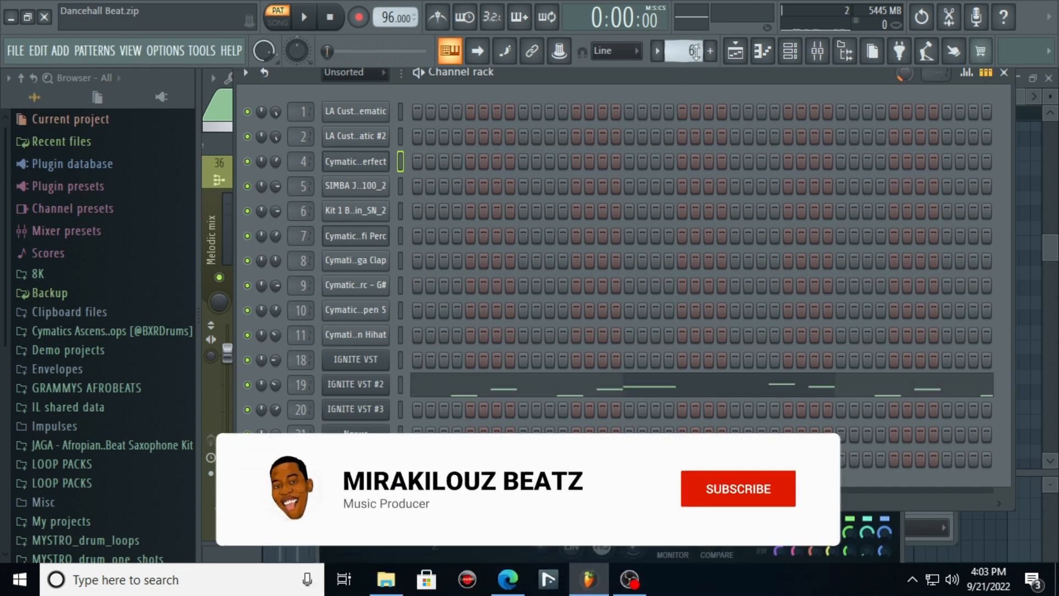
{"action": "key", "text": "space"}
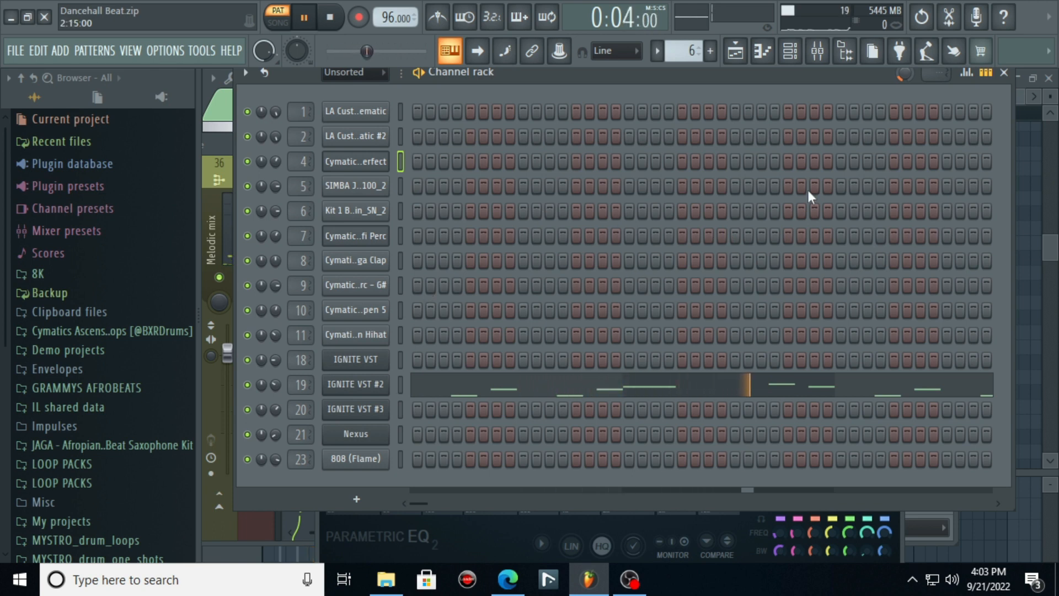
{"action": "key", "text": "space"}
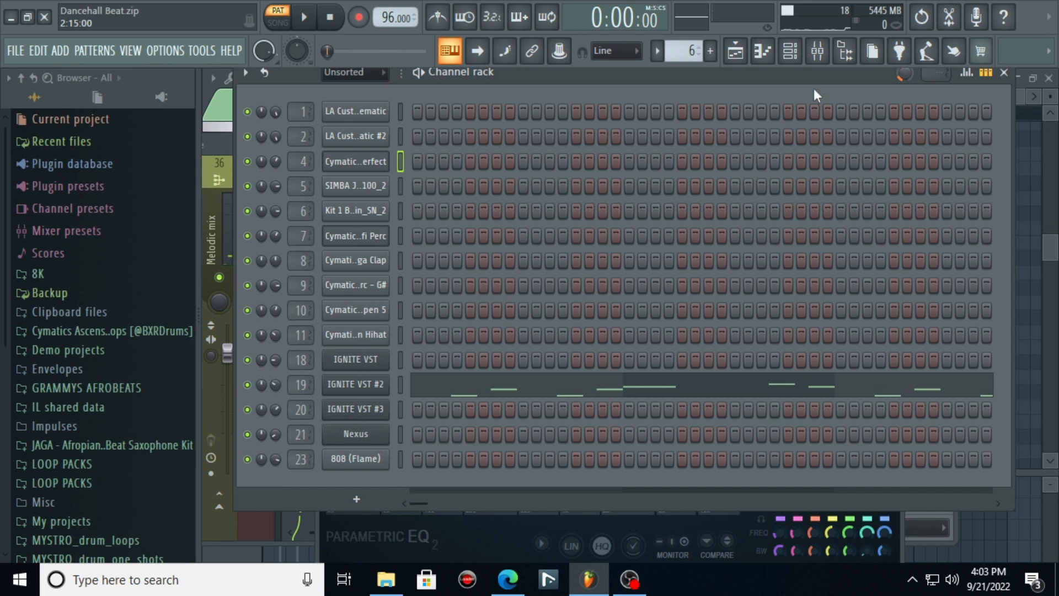
Find the Synth Chords Crispy track in the mixer and inspect its Virtual Mix Rack modules
{"action": "left_click", "coordinate": [818, 52]}
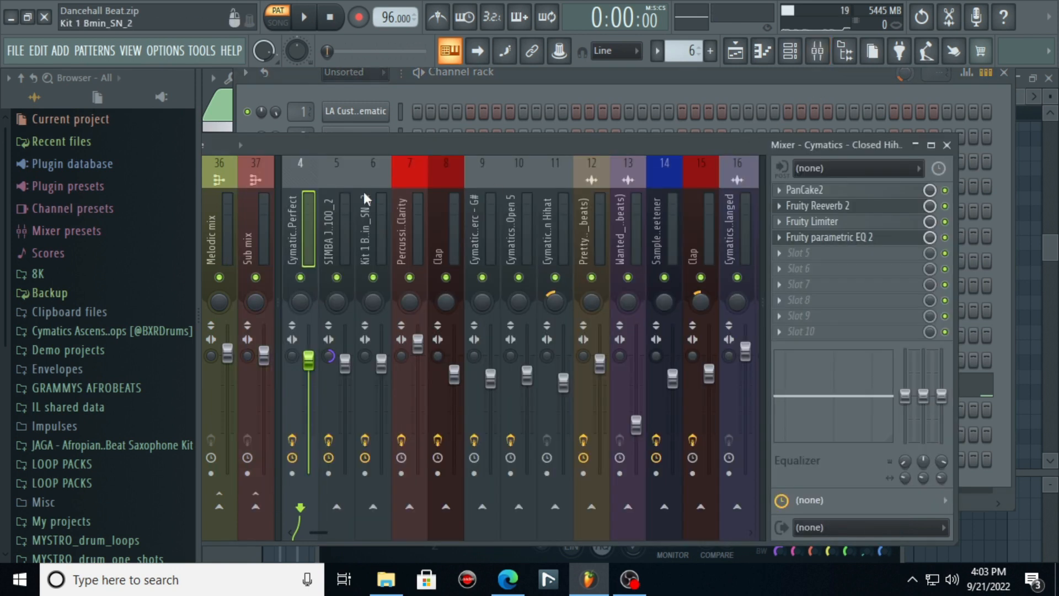
{"action": "left_click", "coordinate": [600, 83]}
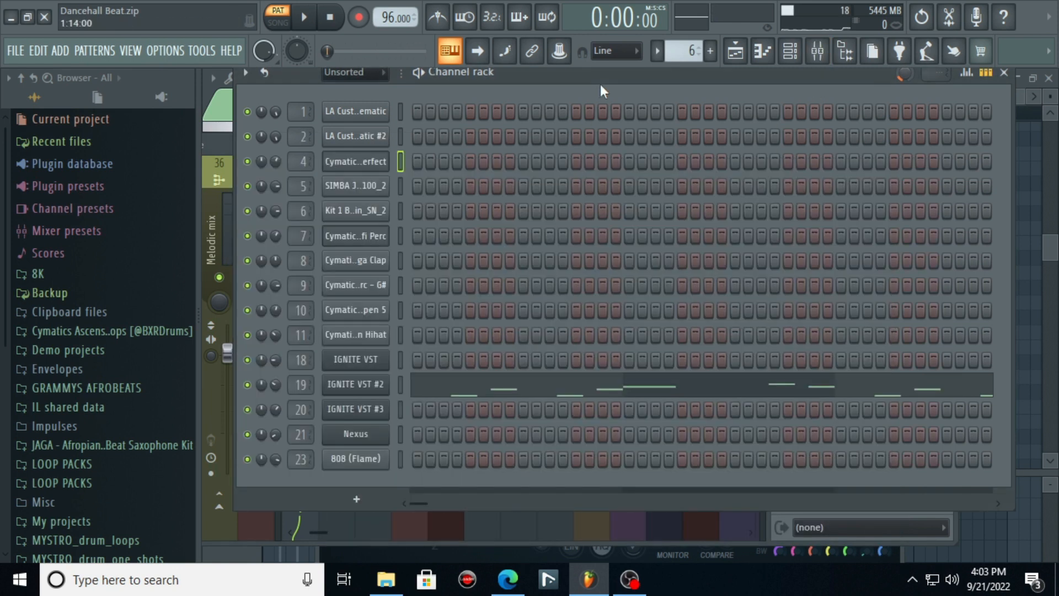
{"action": "left_click", "coordinate": [817, 52]}
{"action": "scroll", "coordinate": [704, 223], "scroll_direction": "down", "scroll_amount": 3}
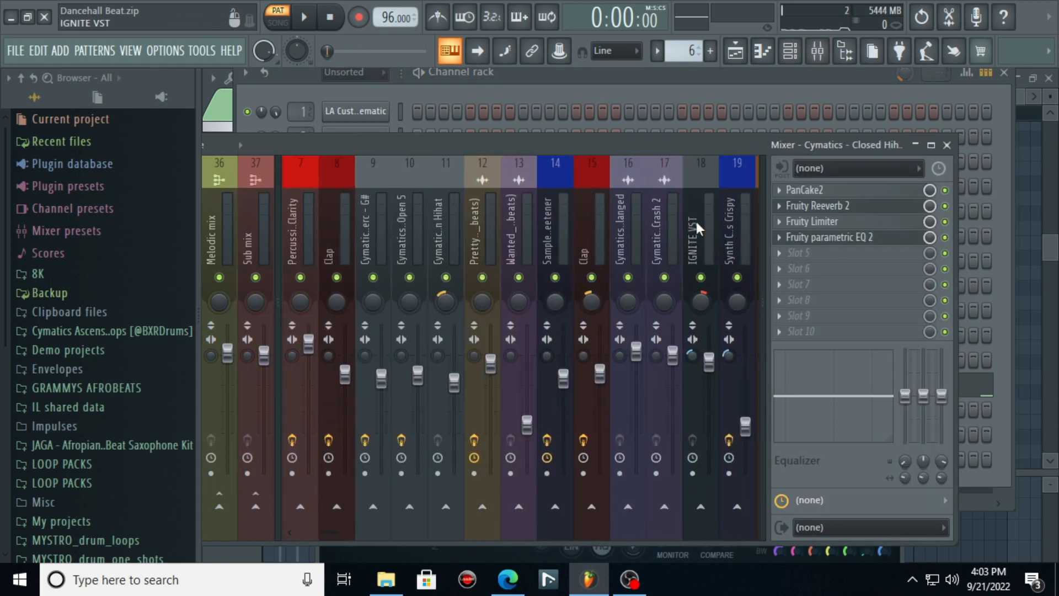
{"action": "left_click", "coordinate": [728, 217]}
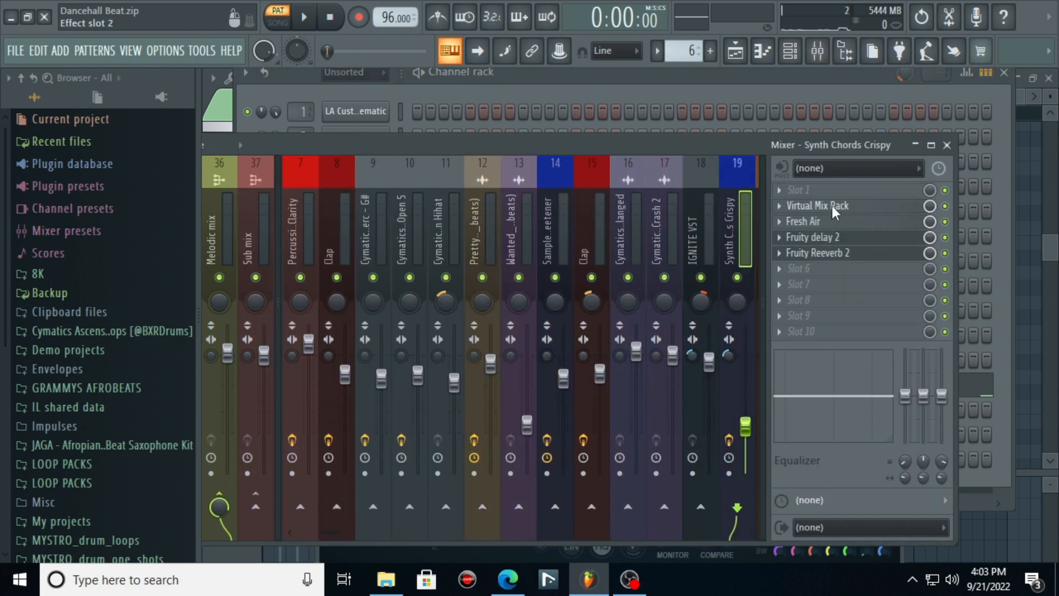
{"action": "left_click", "coordinate": [833, 208]}
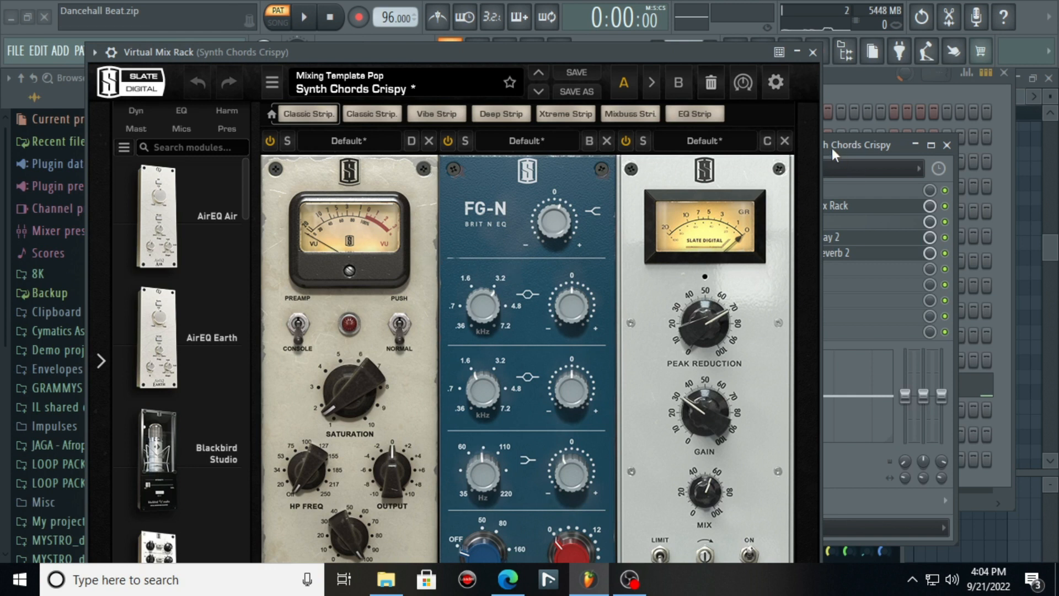
{"action": "left_click", "coordinate": [812, 52]}
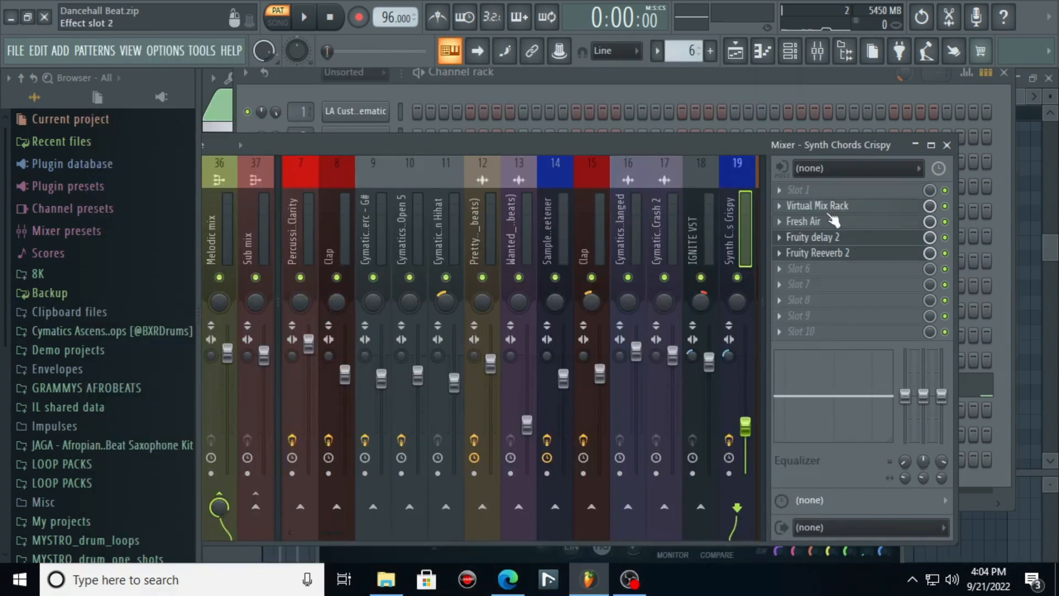
Check the Mid Air and High Air settings of Fresh Air on the Synth Chords Crispy track and close the plugin
{"action": "left_click", "coordinate": [805, 220]}
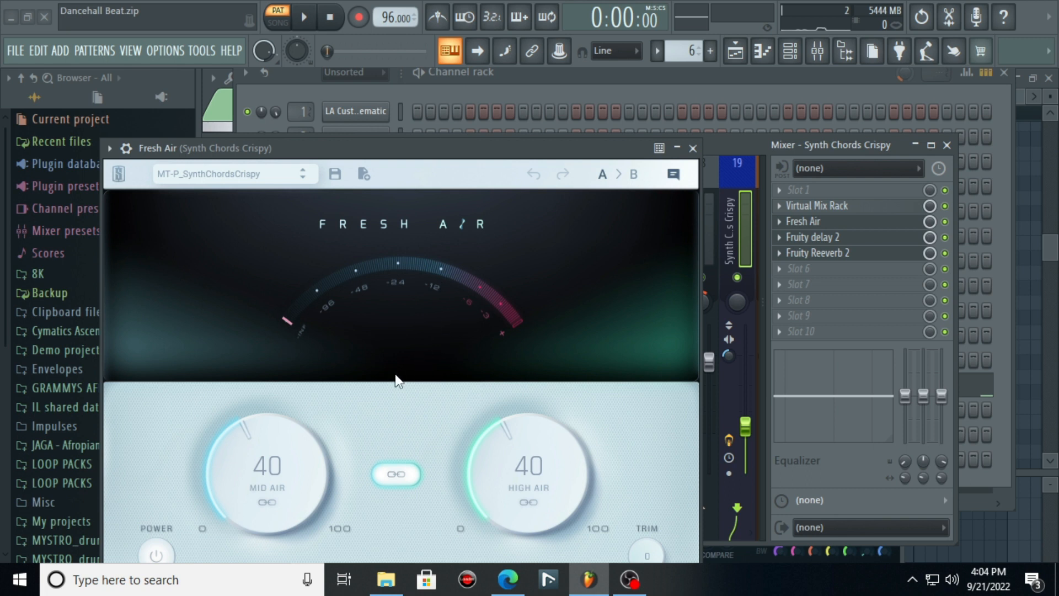
{"action": "left_click", "coordinate": [807, 237]}
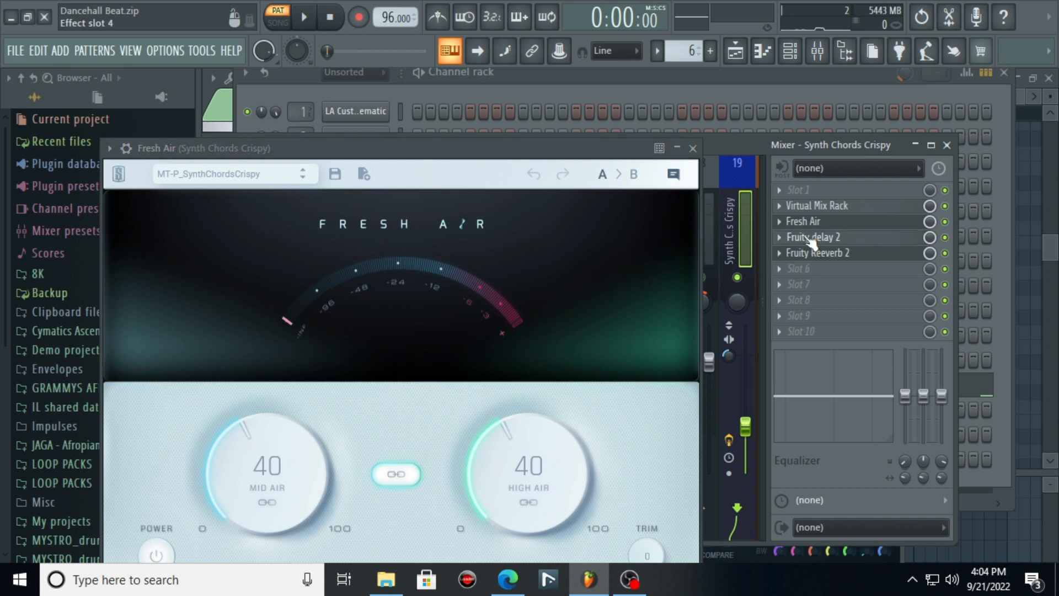
{"action": "left_click", "coordinate": [692, 148]}
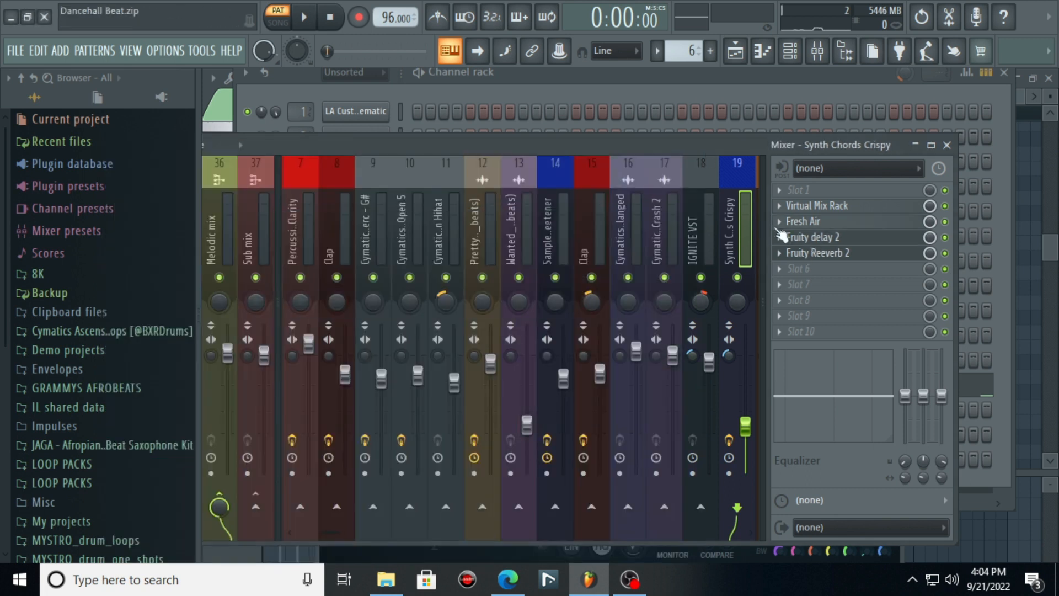
{"action": "left_click", "coordinate": [813, 238]}
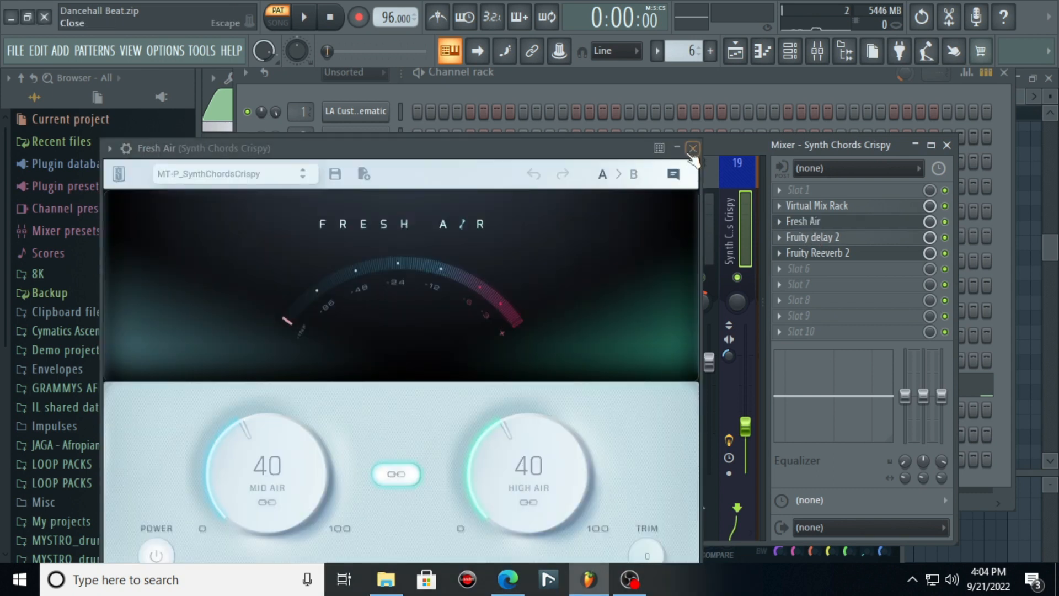
{"action": "left_click", "coordinate": [687, 148]}
Review Fruity delay 2 and Fruity Reeverb 2 on the Synth Chords Crispy track, playing pattern 6 in short bursts
{"action": "left_click", "coordinate": [818, 239]}
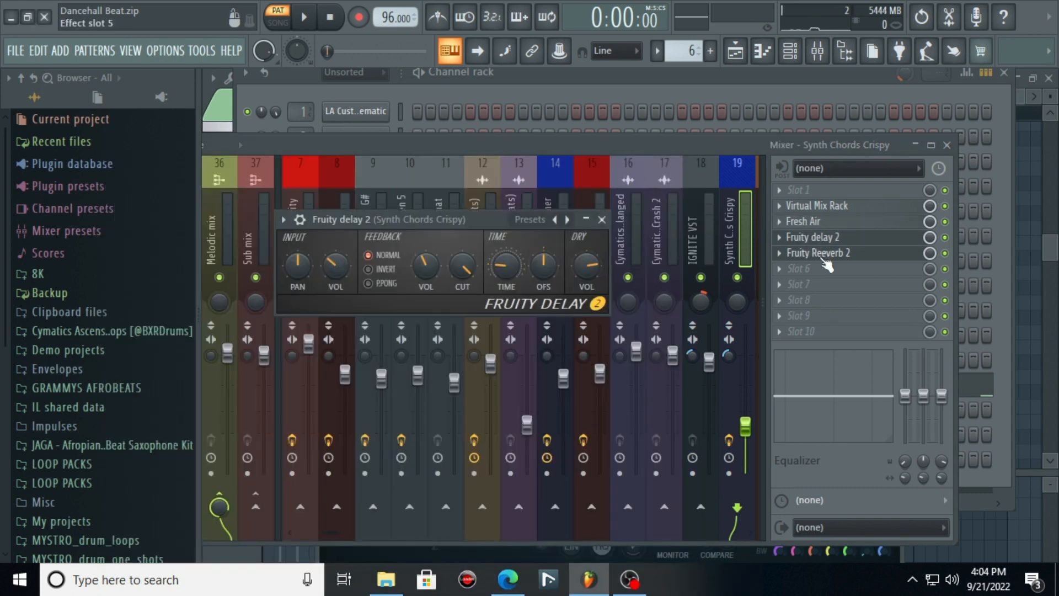
{"action": "left_click", "coordinate": [822, 258]}
{"action": "key", "text": "space"}
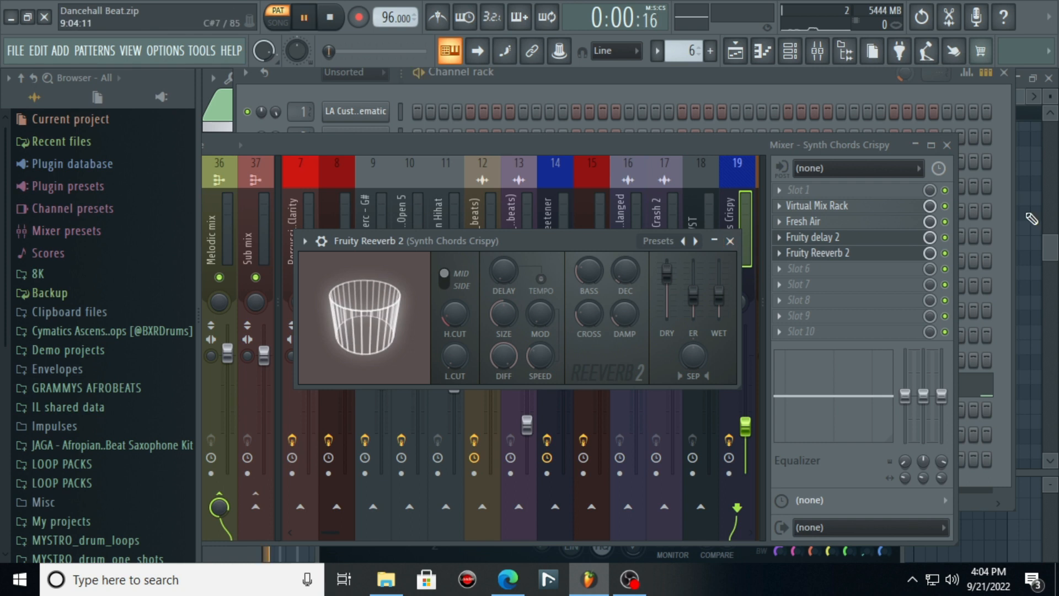
{"action": "key", "text": "space"}
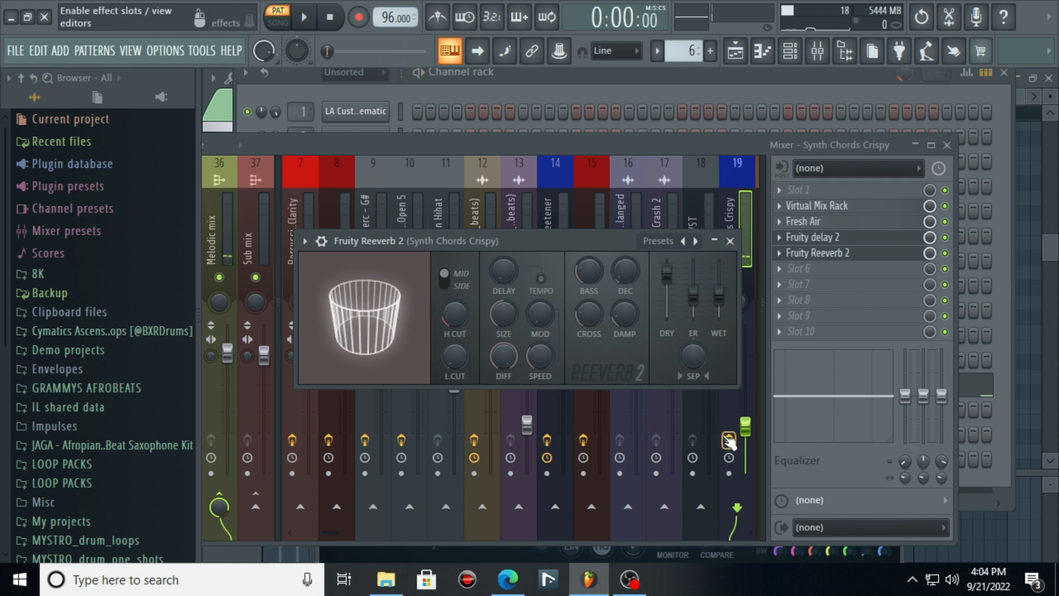
{"action": "key", "text": "space"}
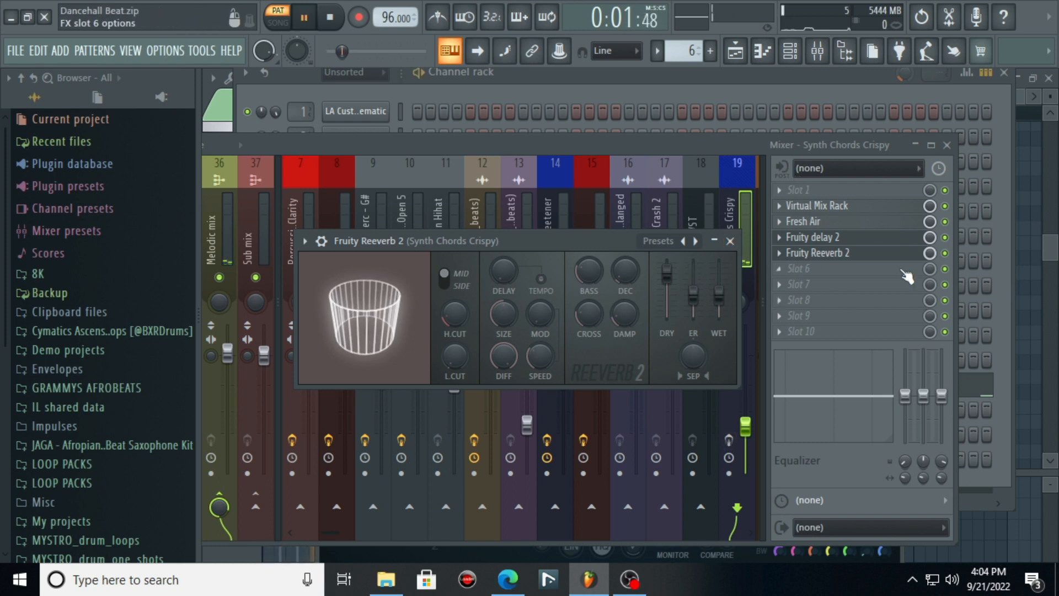
{"action": "key", "text": "space"}
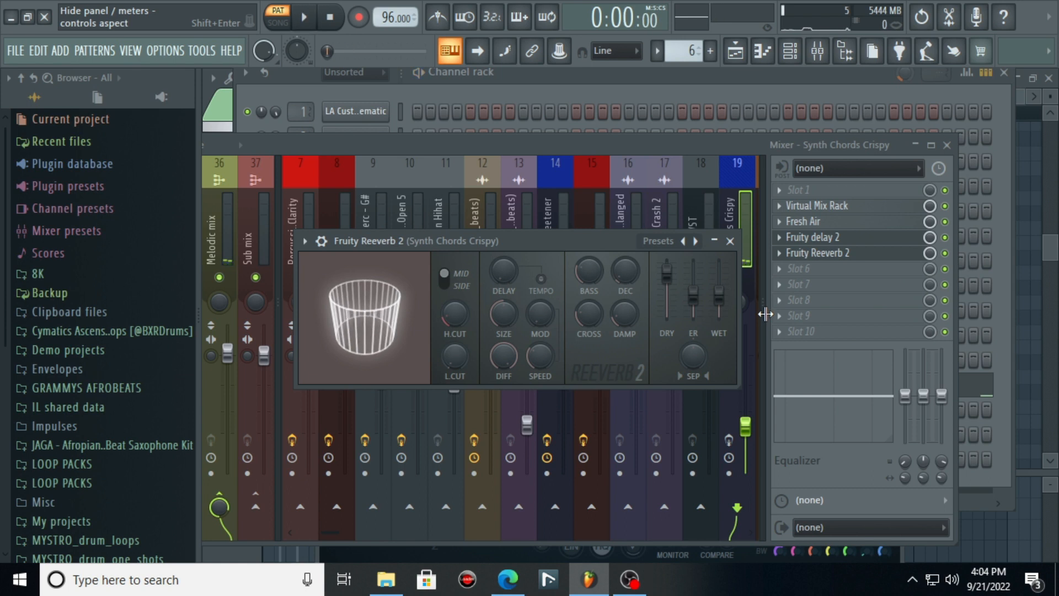
{"action": "key", "text": "space"}
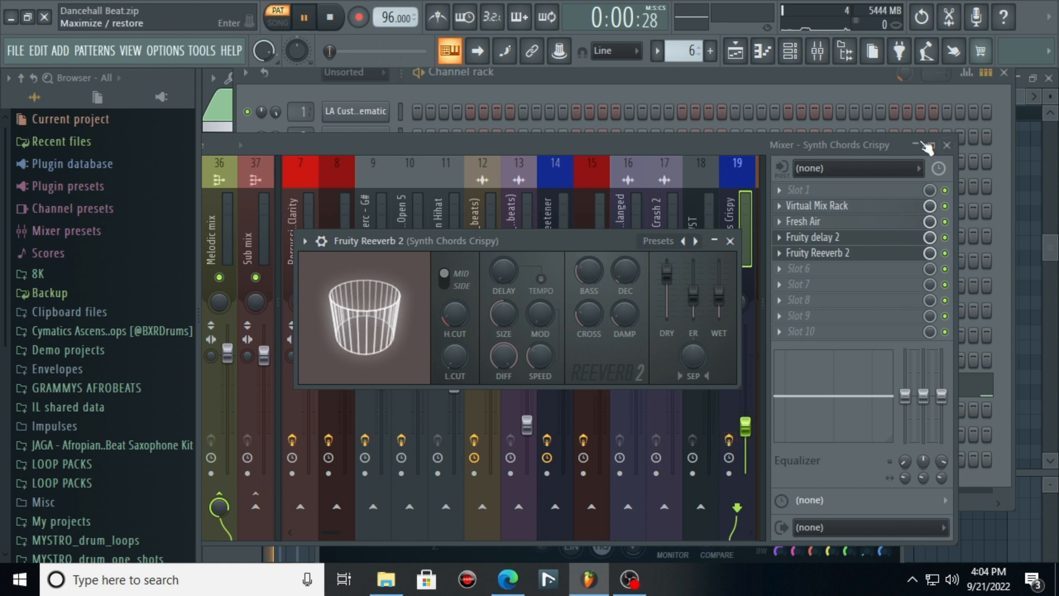
{"action": "key", "text": "space"}
Switch to pattern 7 and check the BASS - RAW preset of the IGNITE VST #3 channel
{"action": "left_click", "coordinate": [782, 81]}
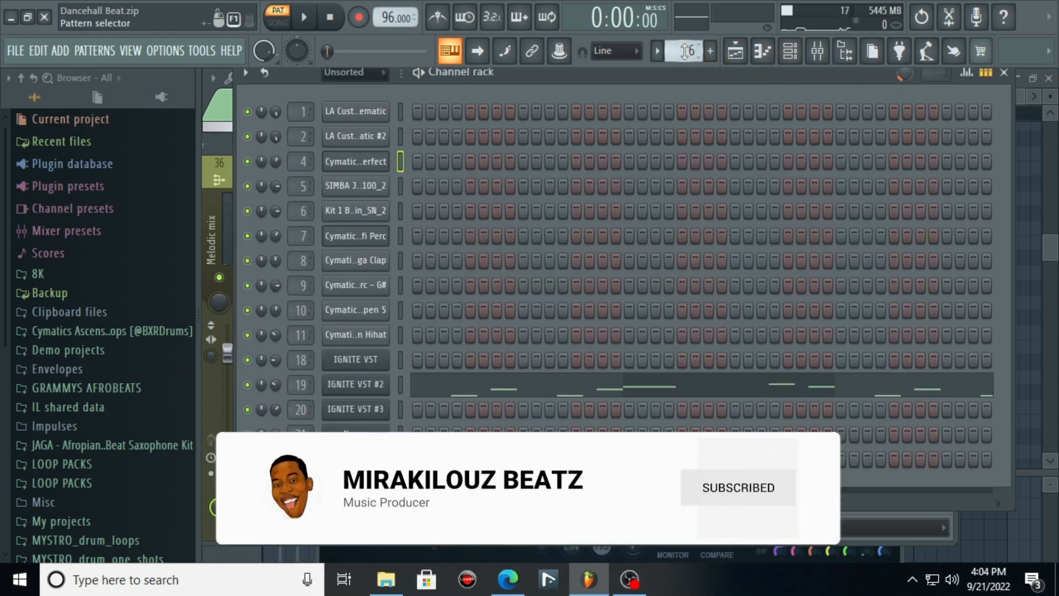
{"action": "scroll", "coordinate": [689, 53], "scroll_direction": "up", "scroll_amount": 1}
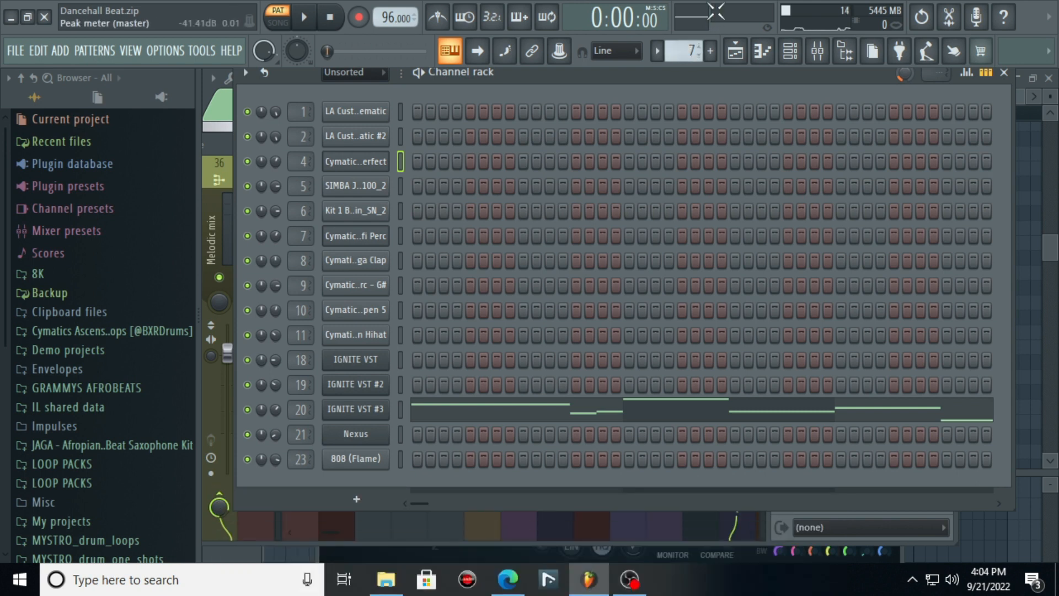
{"action": "left_click", "coordinate": [378, 409]}
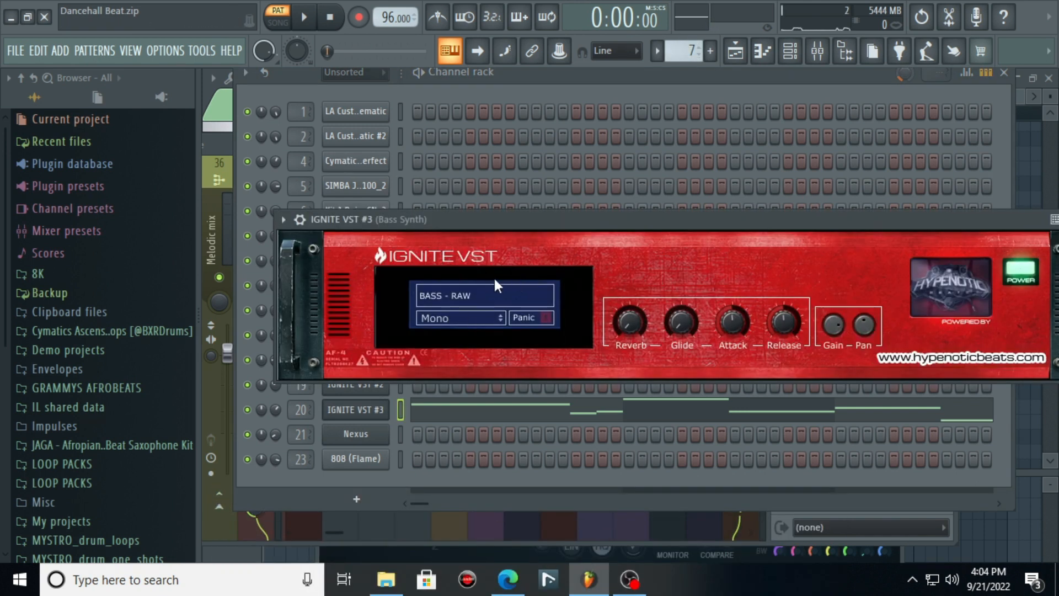
{"action": "left_click_drag", "start_coordinate": [524, 213], "coordinate": [531, 160]}
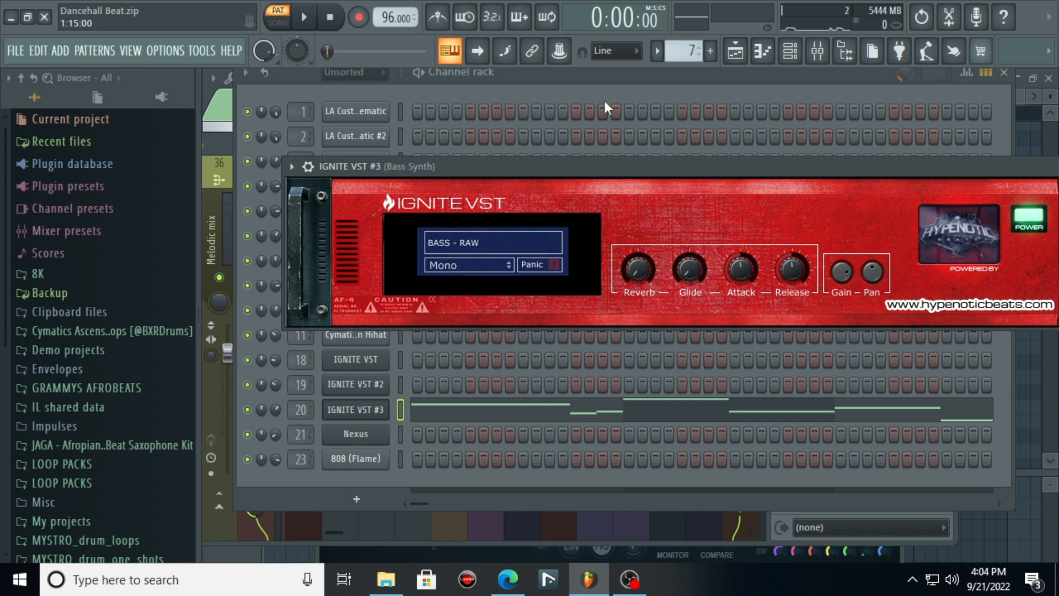
{"action": "left_click", "coordinate": [610, 72]}
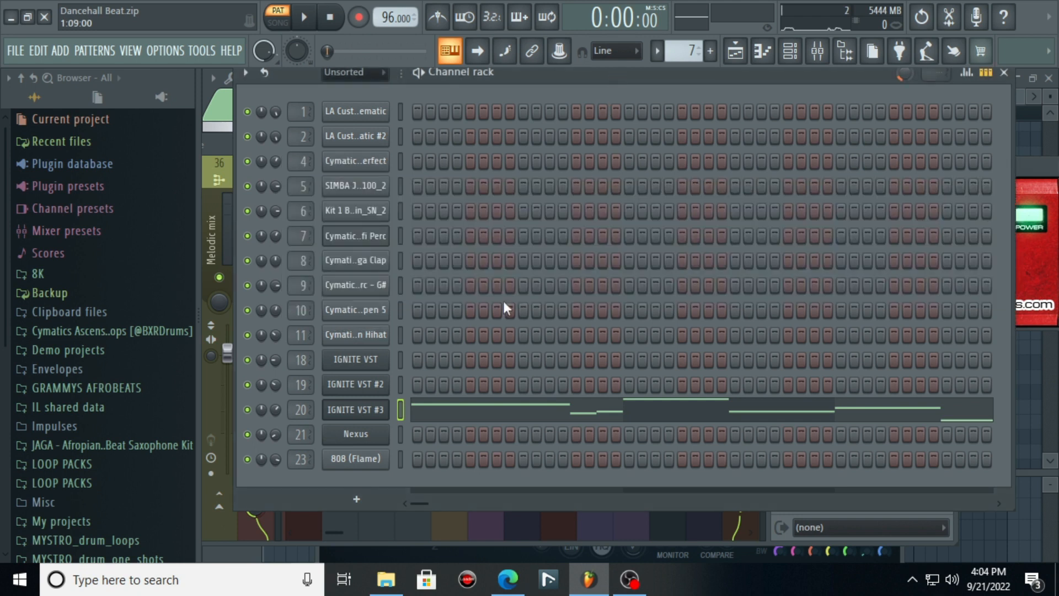
Audition the IGNITE VST #3 bass line in pattern 7, stopping playback after listening
{"action": "key", "text": "space"}
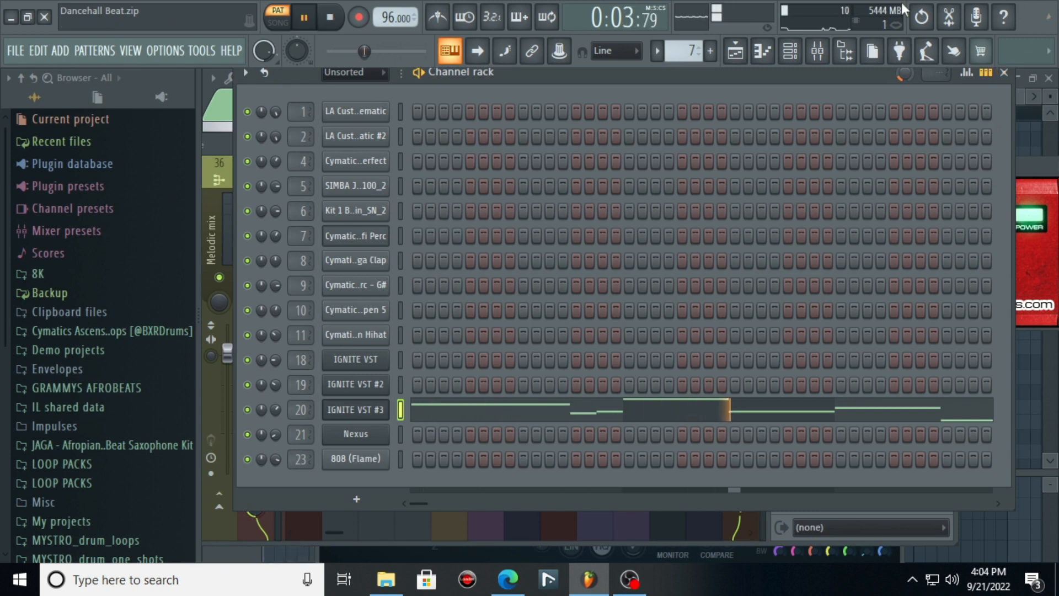
{"action": "left_click", "coordinate": [659, 51]}
{"action": "left_click", "coordinate": [660, 52]}
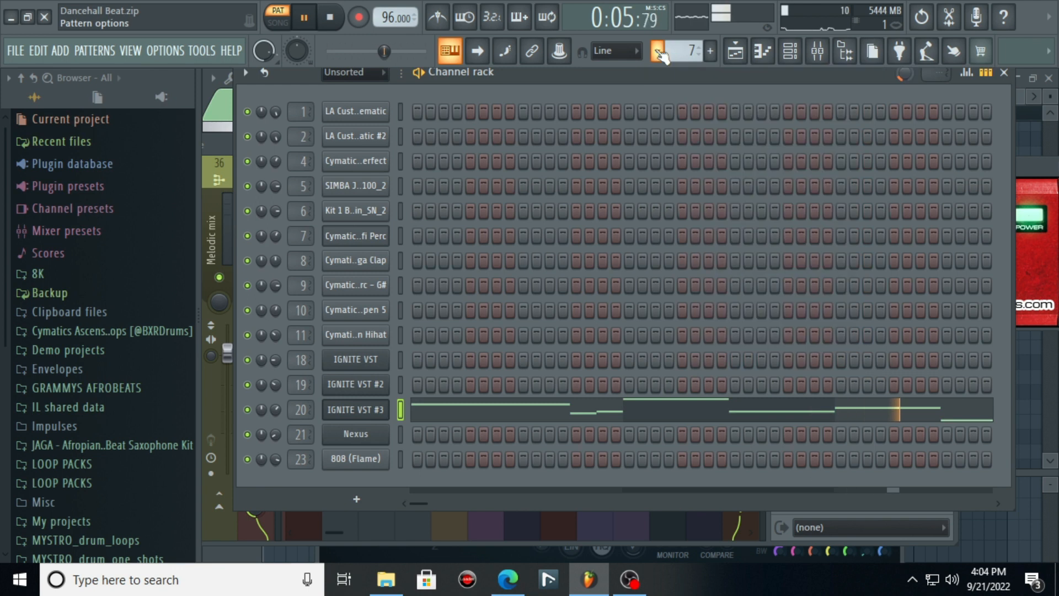
{"action": "left_click", "coordinate": [826, 59]}
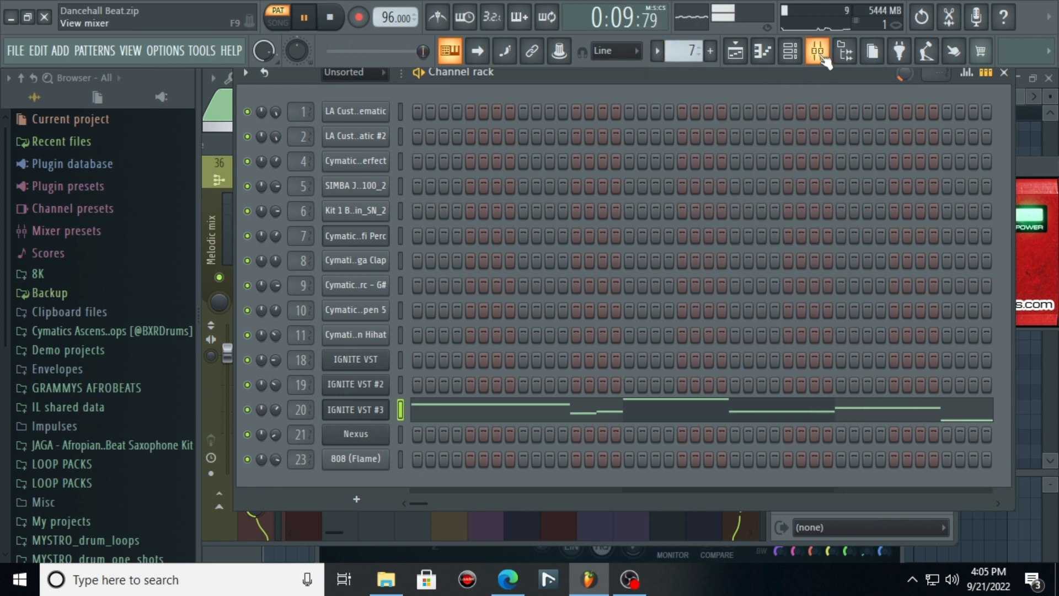
{"action": "key", "text": "space"}
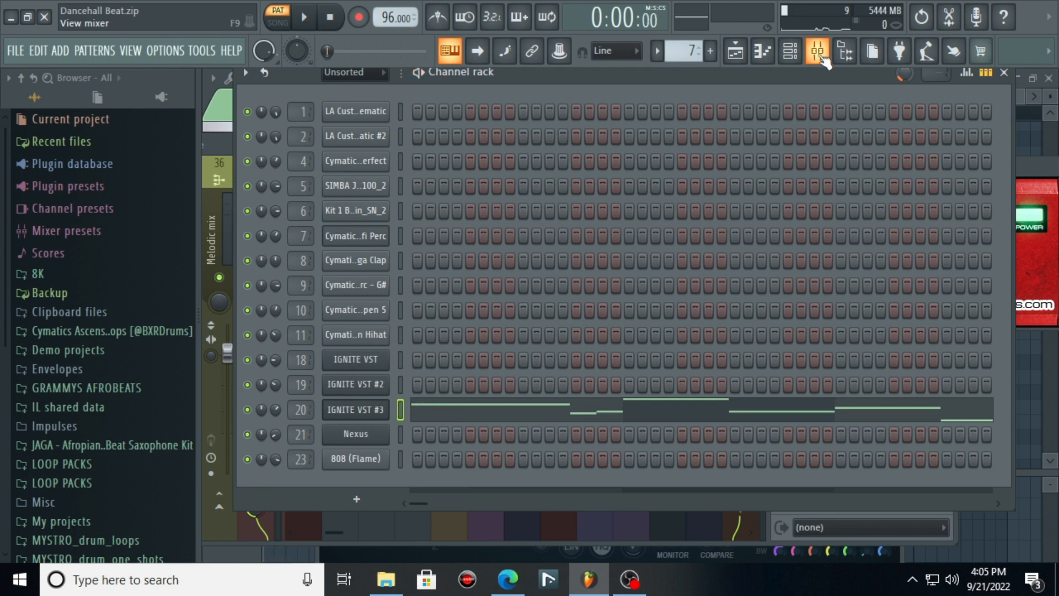
Inspect the Virtual Mix Rack on the Bass Synth mixer track and remove its Trimmer module, closing the plugin
{"action": "left_click", "coordinate": [818, 52]}
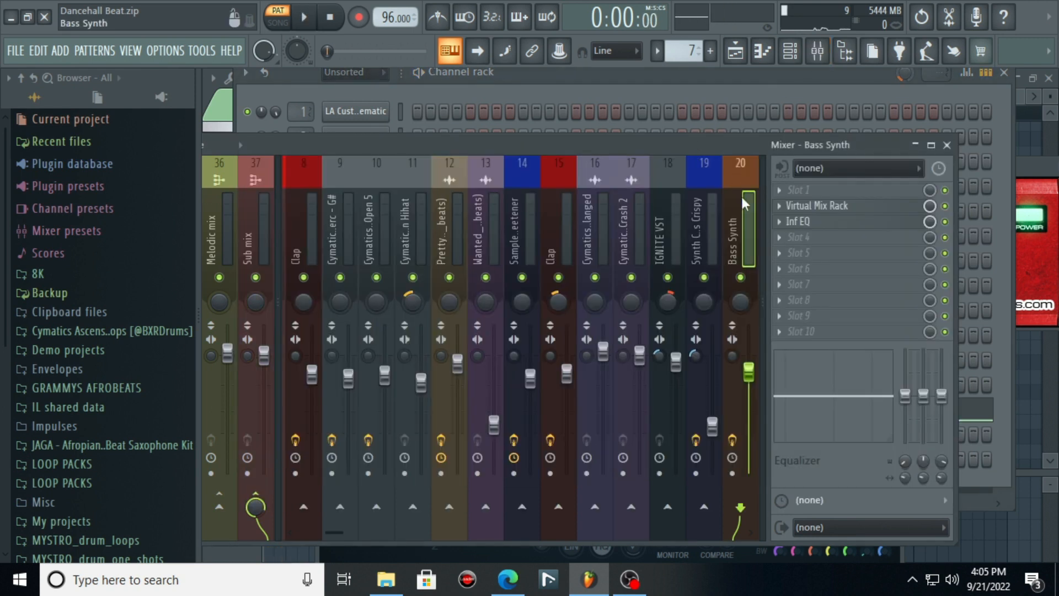
{"action": "left_click", "coordinate": [833, 204]}
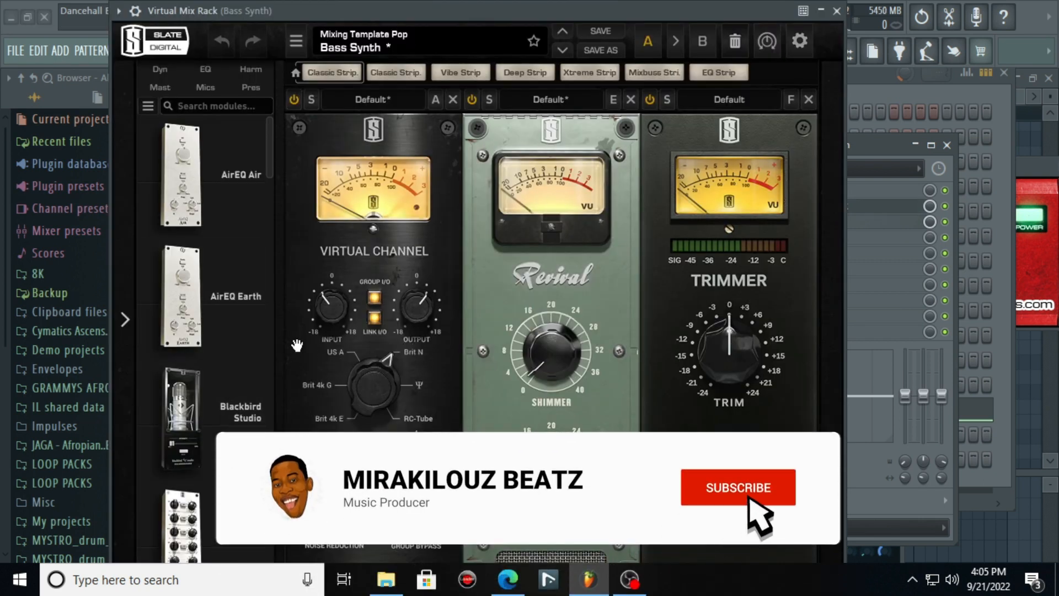
{"action": "mouse_move", "coordinate": [560, 460]}
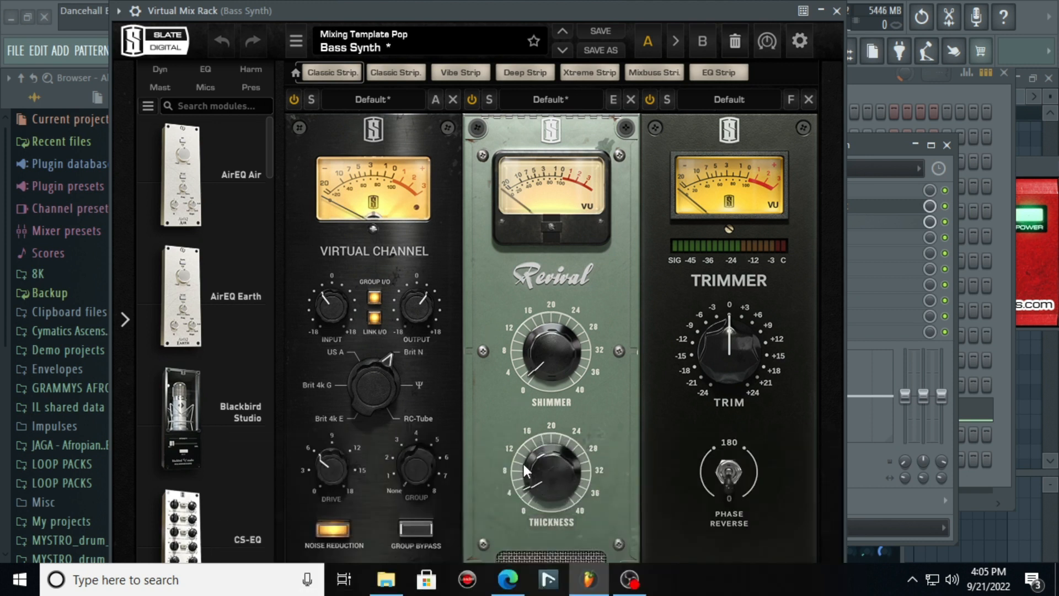
{"action": "left_click", "coordinate": [809, 100]}
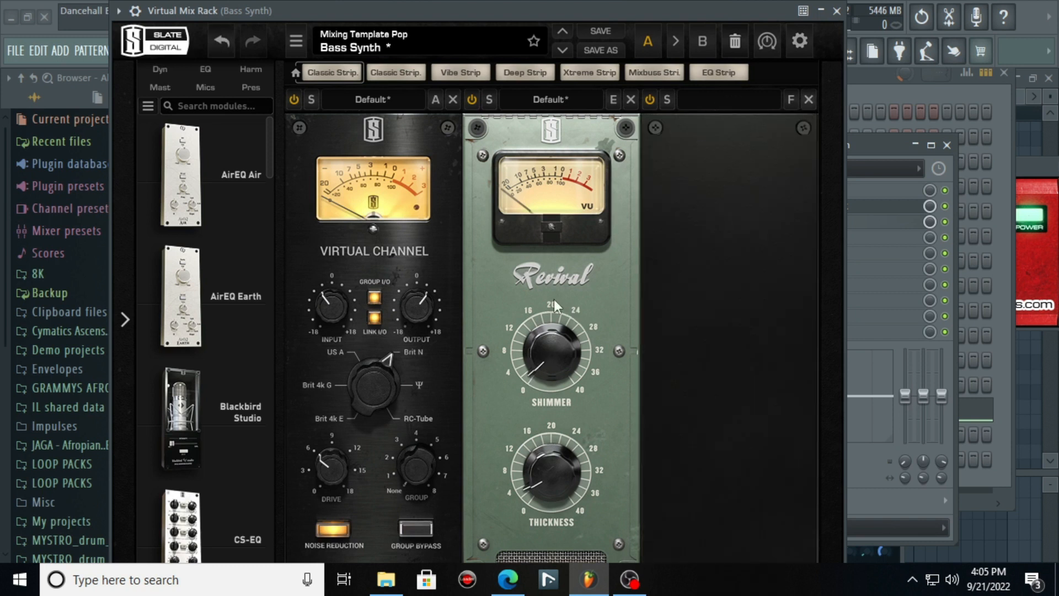
{"action": "left_click", "coordinate": [836, 11]}
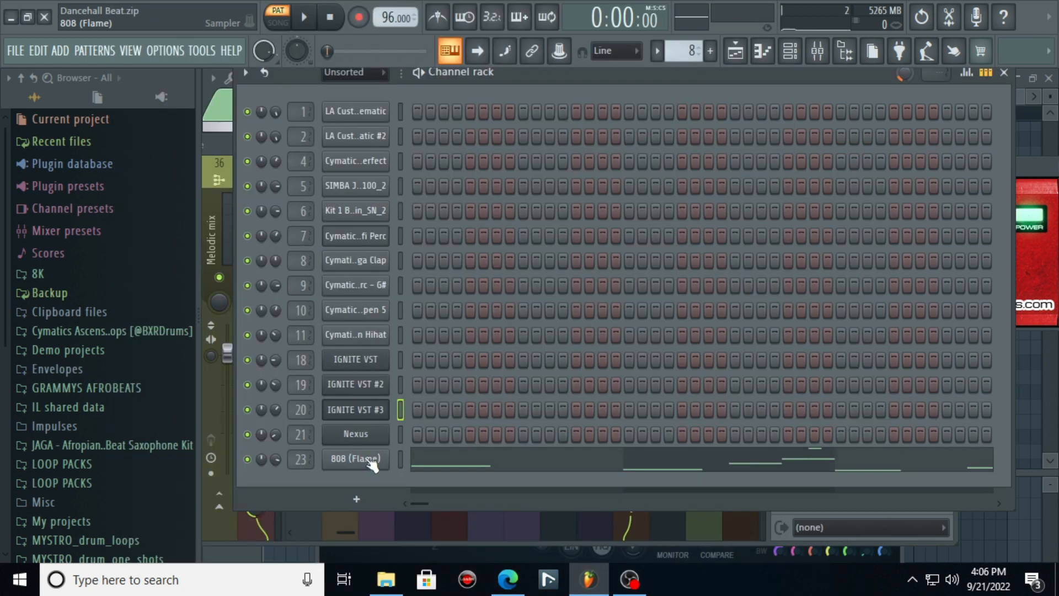
Audition the 808 (Flame) bass line in pattern 8
{"action": "key", "text": "space"}
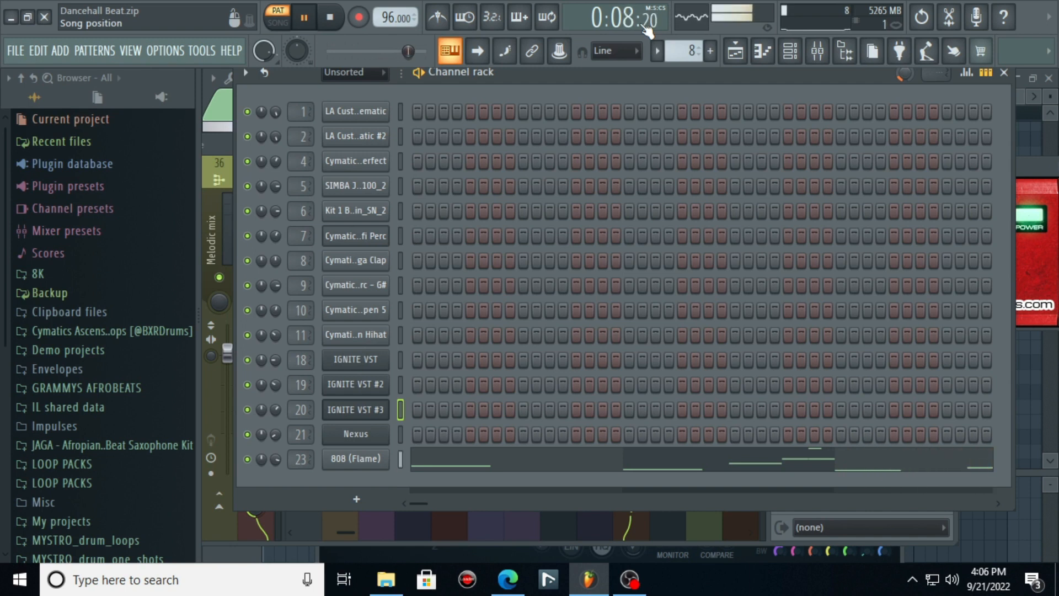
{"action": "left_click", "coordinate": [711, 51]}
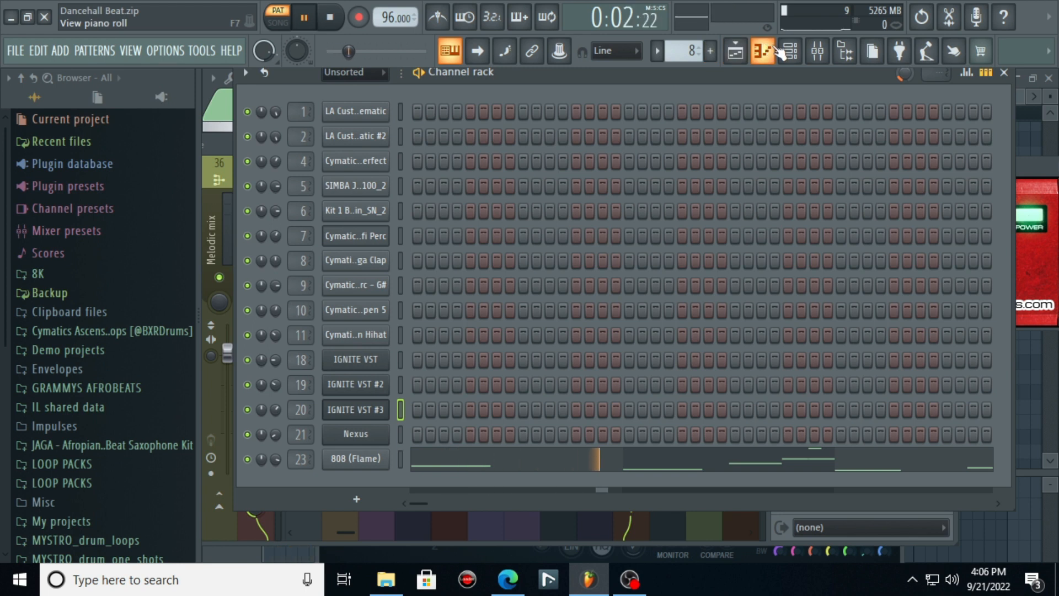
{"action": "key", "text": "space"}
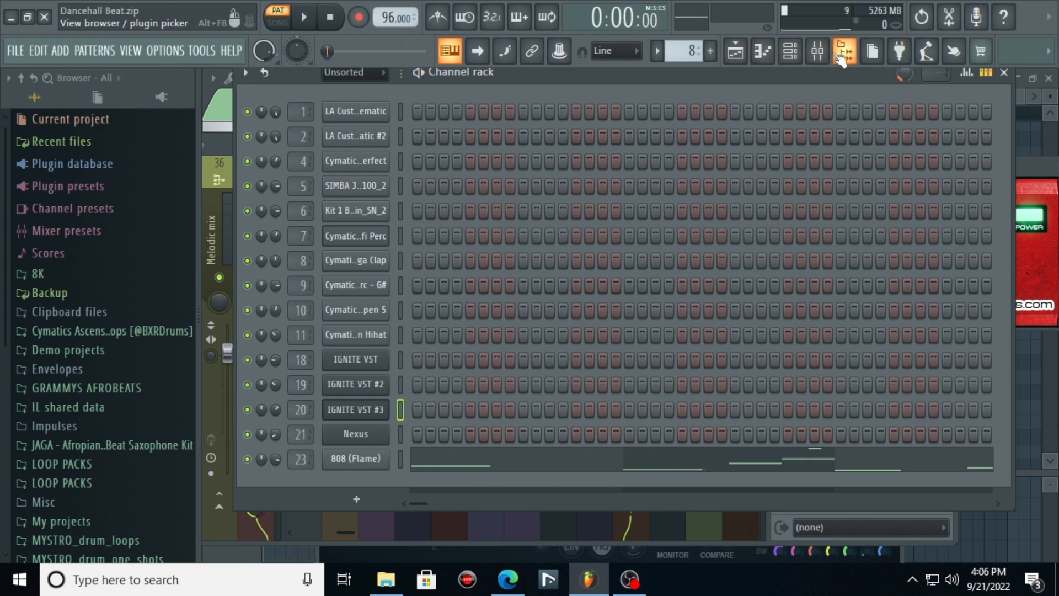
On the 808 Tight mixer track, move the Inf EQ midrange bell band to about 680 Hz and +1.98 dB
{"action": "left_click", "coordinate": [817, 51]}
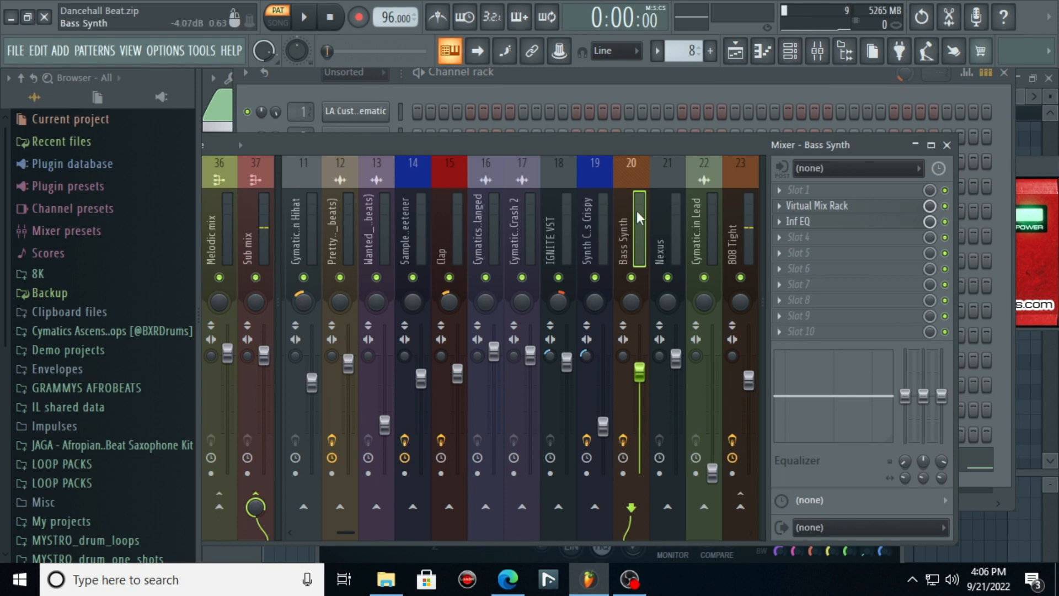
{"action": "left_click", "coordinate": [736, 225]}
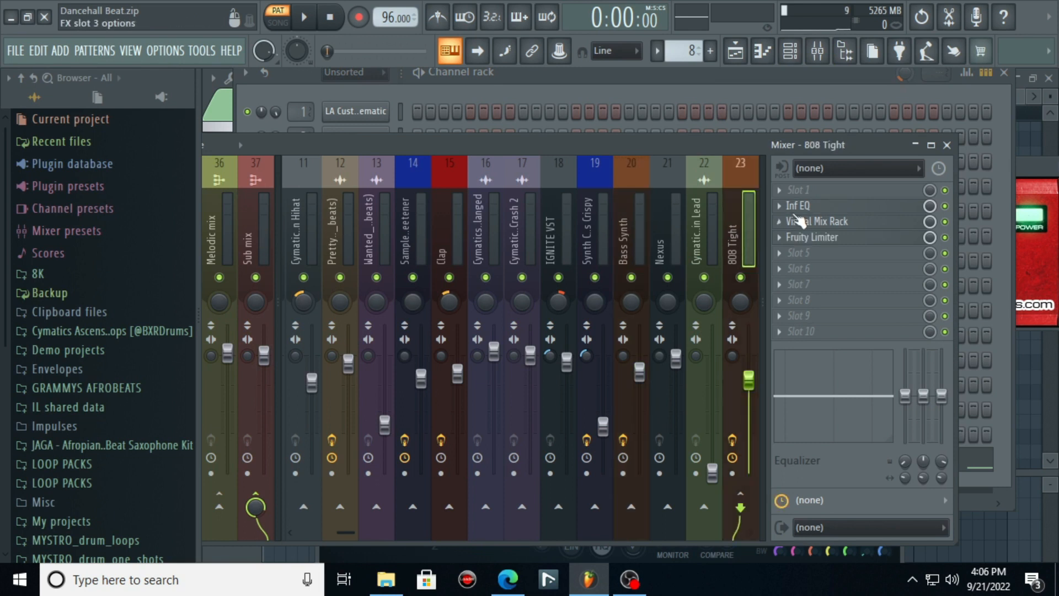
{"action": "left_click", "coordinate": [822, 205]}
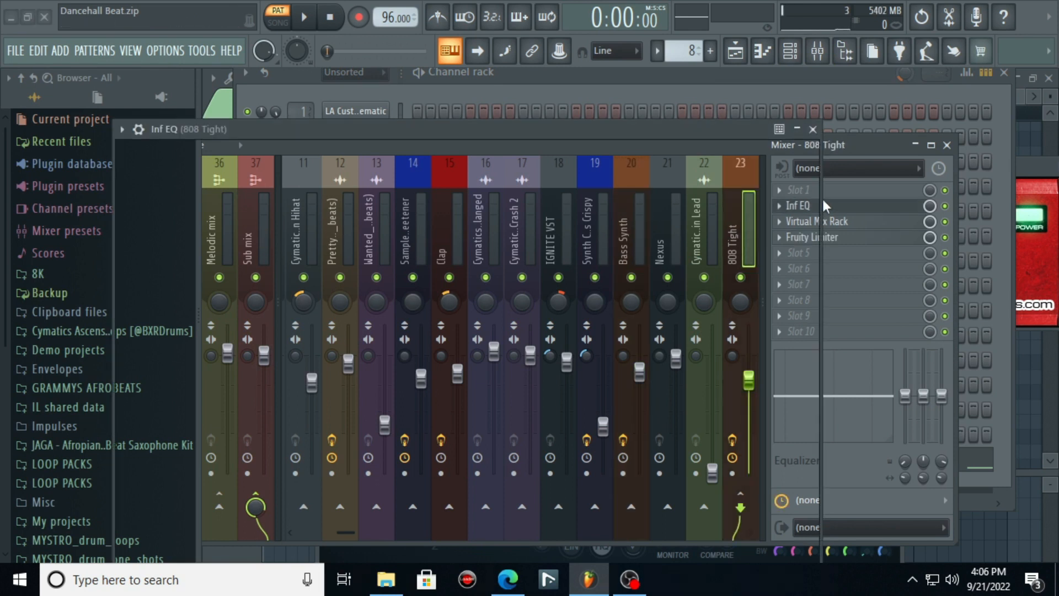
{"action": "mouse_move", "coordinate": [401, 352]}
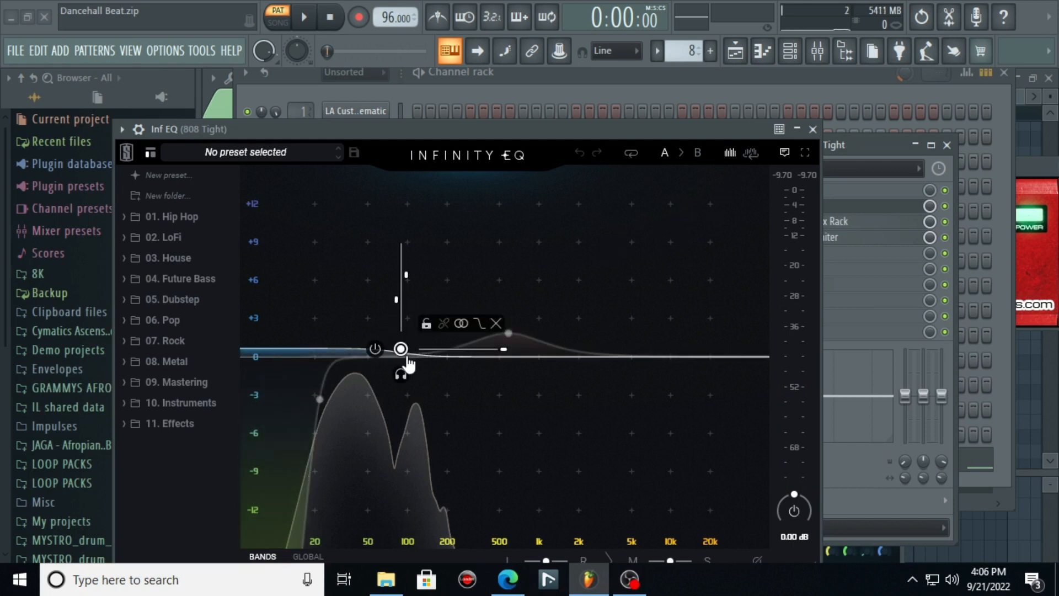
{"action": "mouse_move", "coordinate": [511, 335]}
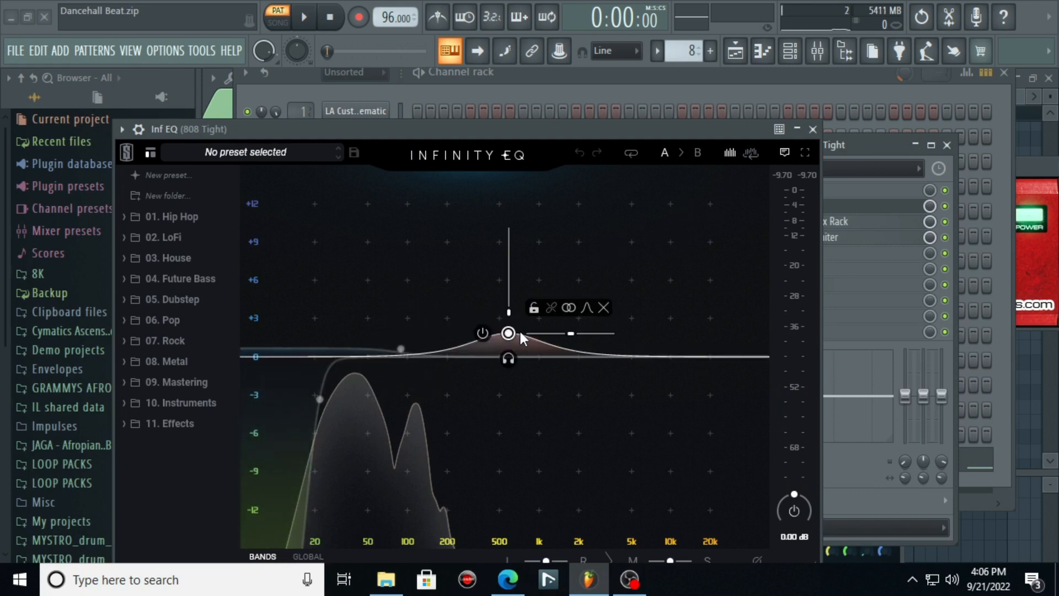
{"action": "left_click_drag", "start_coordinate": [513, 336], "coordinate": [518, 335]}
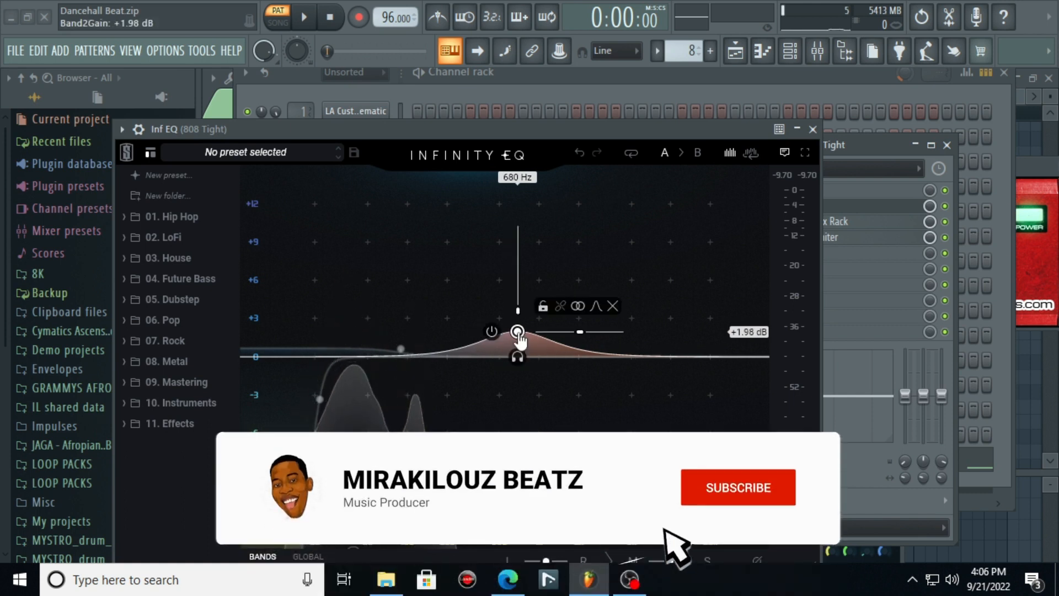
{"action": "left_click", "coordinate": [814, 130]}
Review the FG-N EQ, FG-116 compressor and Revival modules in the 808 Tight track's Virtual Mix Rack, and close it
{"action": "left_click", "coordinate": [817, 221]}
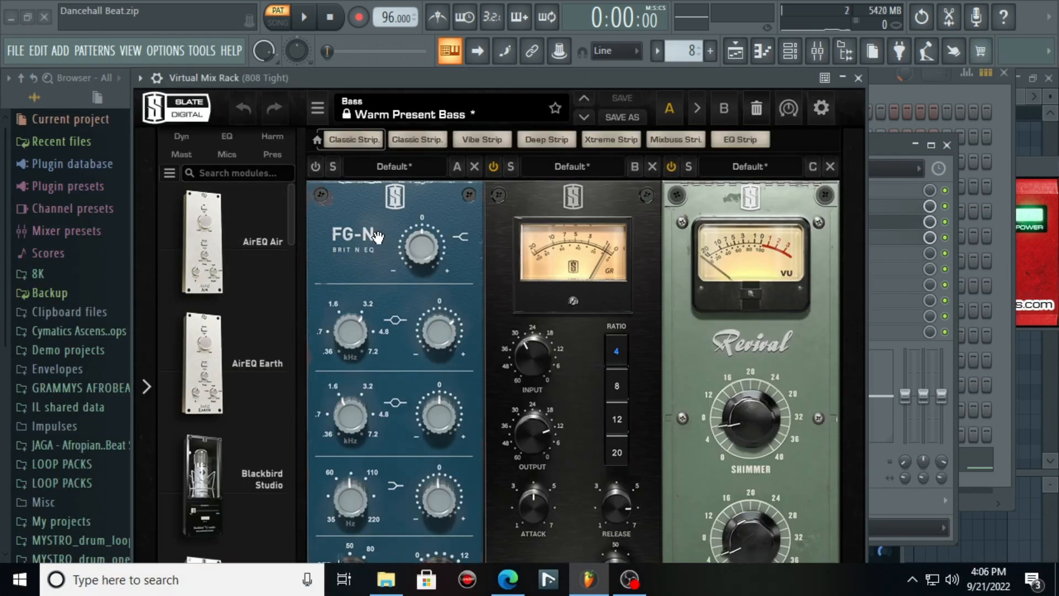
{"action": "left_click_drag", "start_coordinate": [429, 77], "coordinate": [446, 1]}
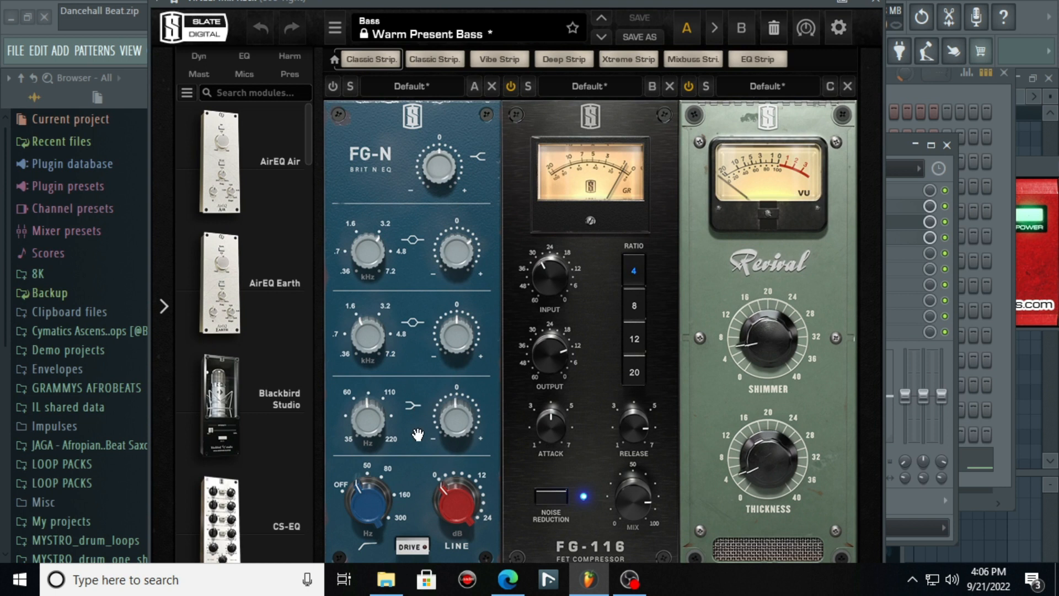
{"action": "mouse_move", "coordinate": [386, 250]}
{"action": "mouse_move", "coordinate": [471, 257]}
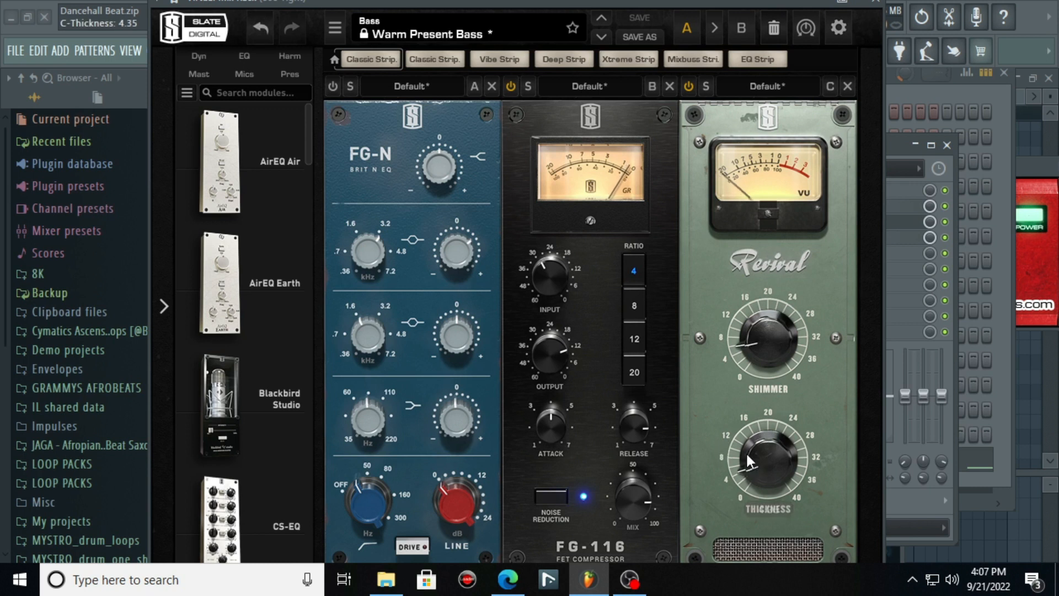
{"action": "left_click", "coordinate": [883, 5]}
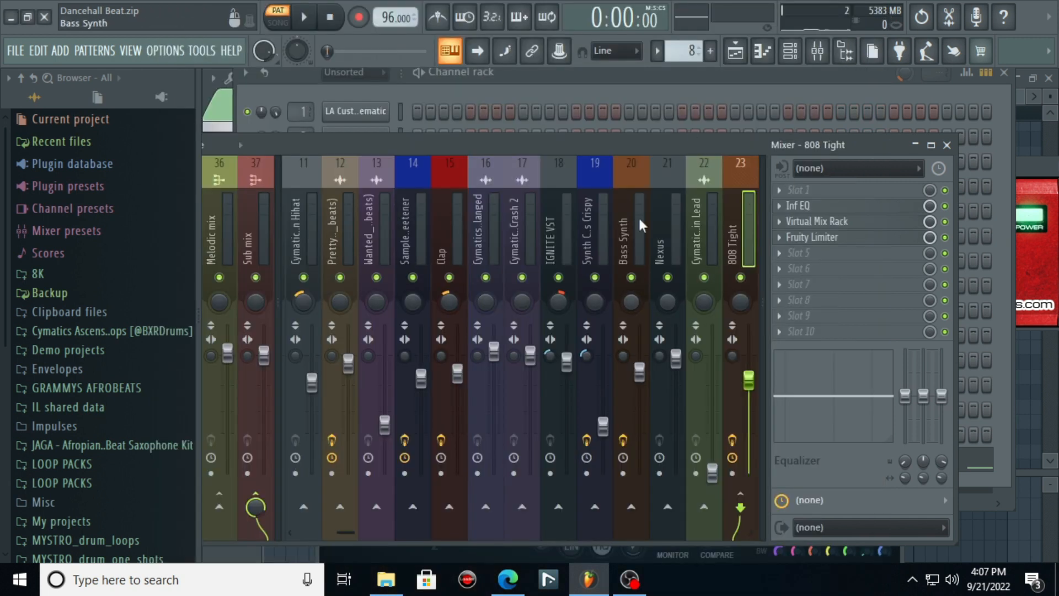
Show the playlist, pick Pattern 1, and select the first Glad You Came audio clip on Track 7
{"action": "left_click", "coordinate": [700, 84]}
{"action": "left_click", "coordinate": [735, 51]}
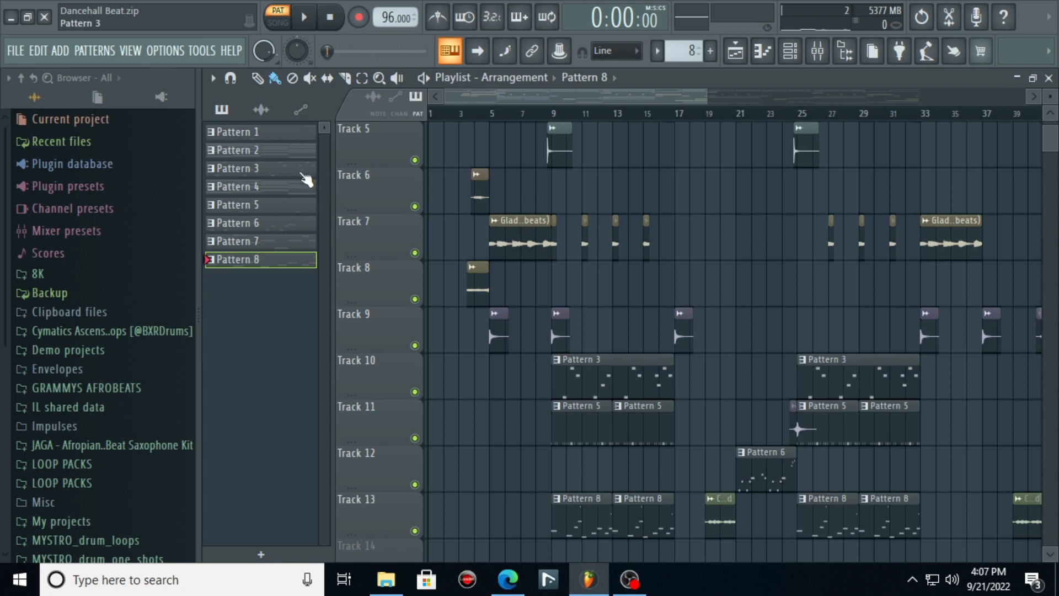
{"action": "left_click", "coordinate": [303, 135]}
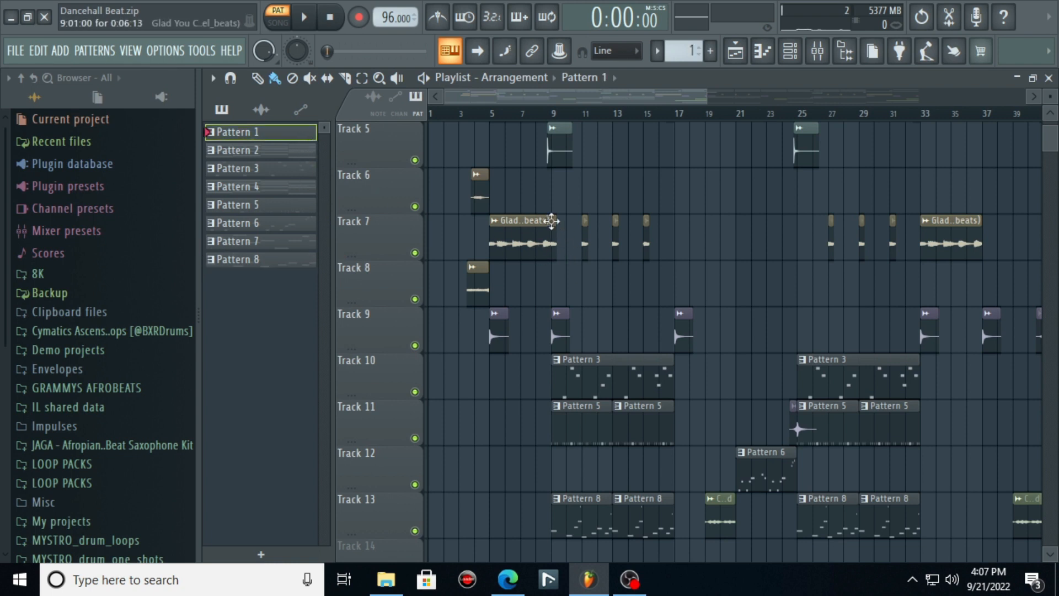
{"action": "left_click", "coordinate": [524, 244]}
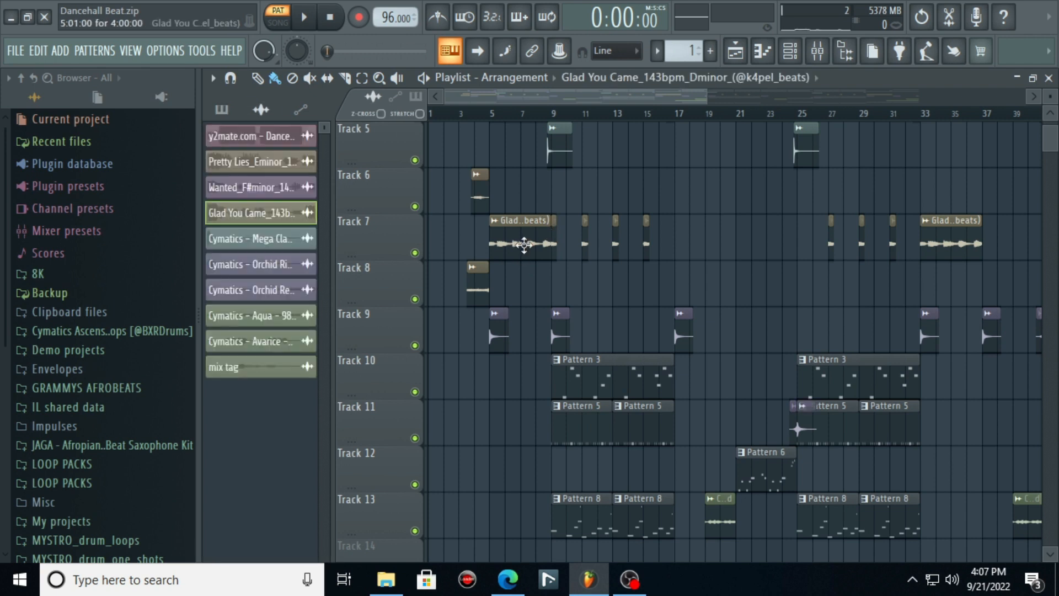
Audition Track 7 soloed in song mode from bar 5, and open the Glad You Came clip's sample settings
{"action": "scroll", "coordinate": [645, 356], "scroll_direction": "up", "scroll_amount": 3}
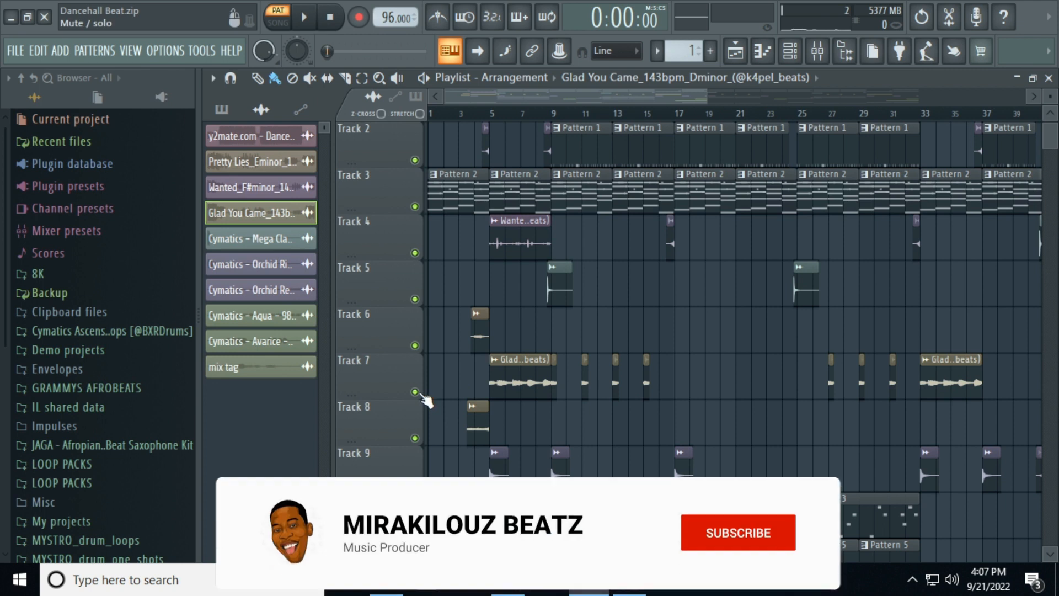
{"action": "right_click", "coordinate": [414, 392]}
{"action": "left_click", "coordinate": [491, 113]}
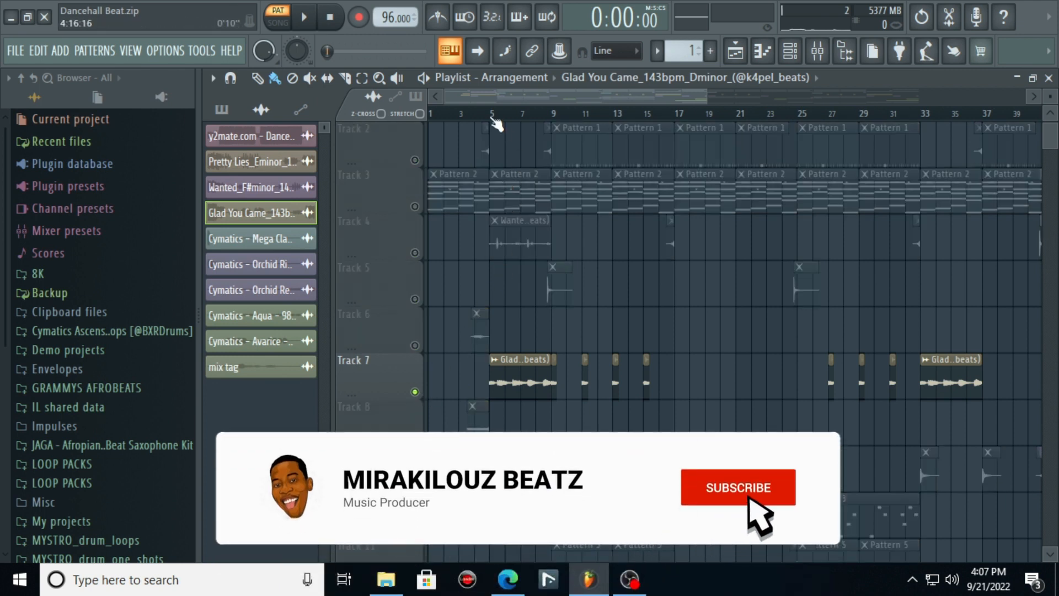
{"action": "key", "text": "space"}
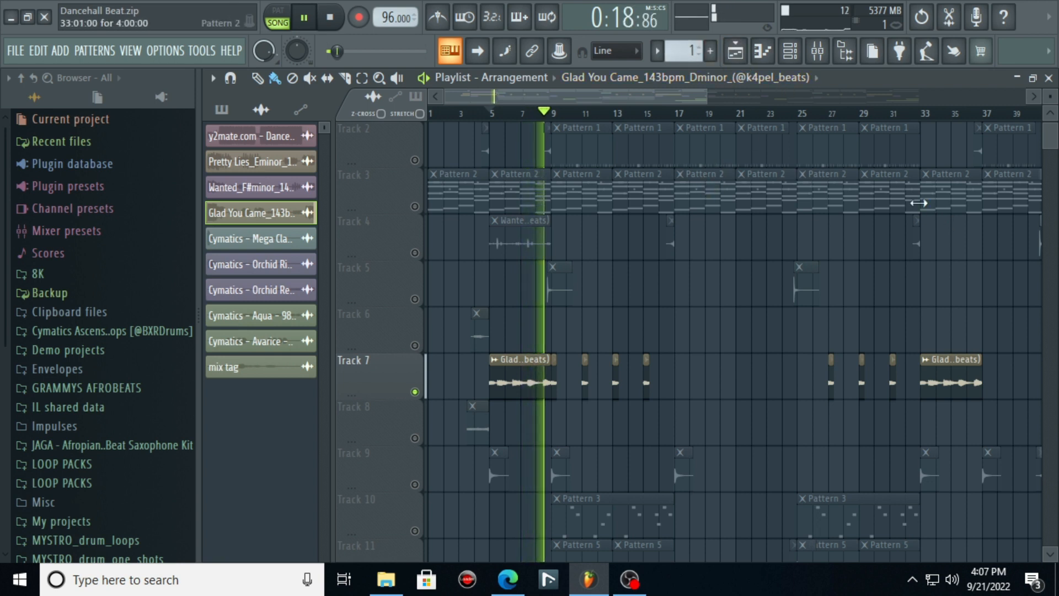
{"action": "key", "text": "space"}
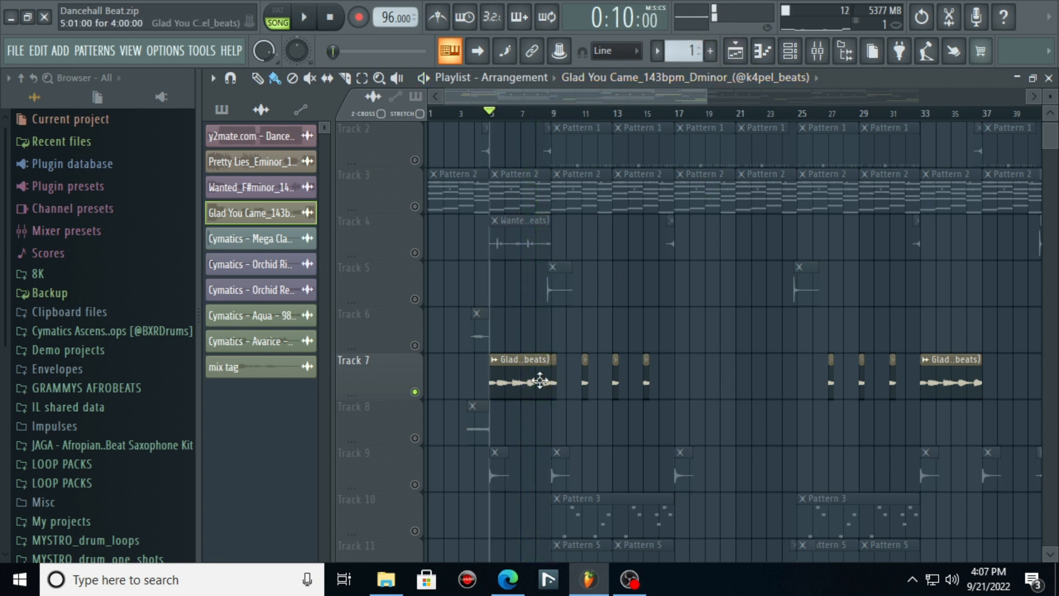
{"action": "double_click", "coordinate": [551, 381]}
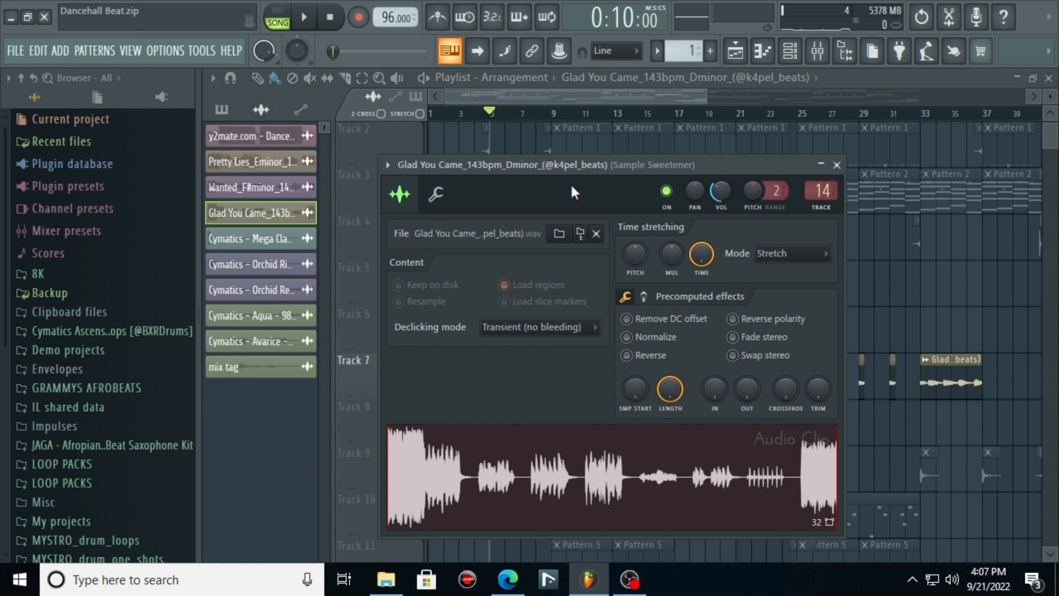
Finish with the Glad You Came sample settings, and audition Track 8 soloed from bar 3
{"action": "left_click_drag", "start_coordinate": [564, 167], "coordinate": [494, 143]}
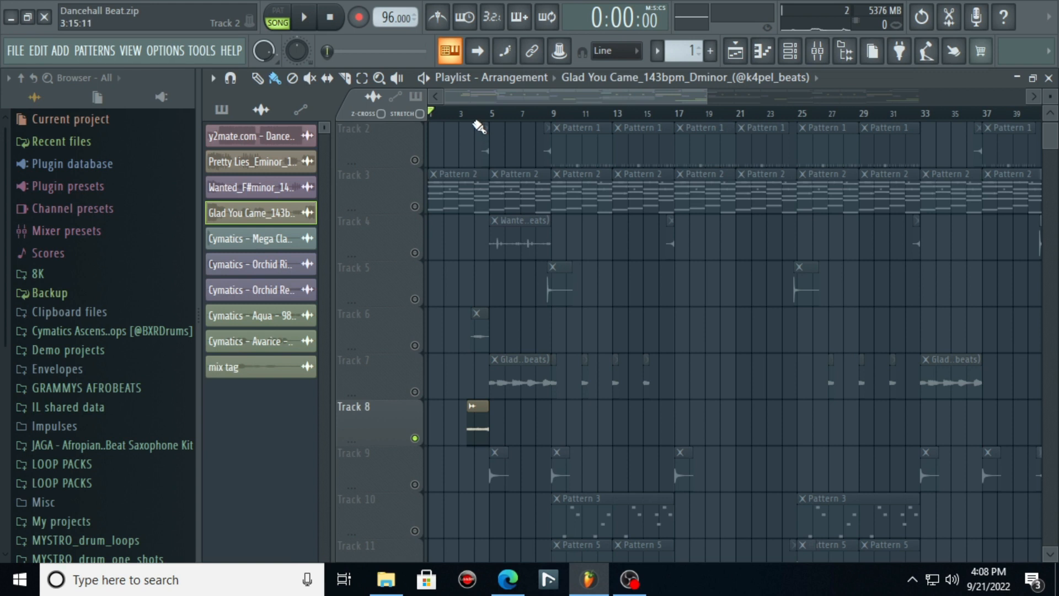
{"action": "left_click_drag", "start_coordinate": [475, 117], "coordinate": [463, 116]}
{"action": "key", "text": "space"}
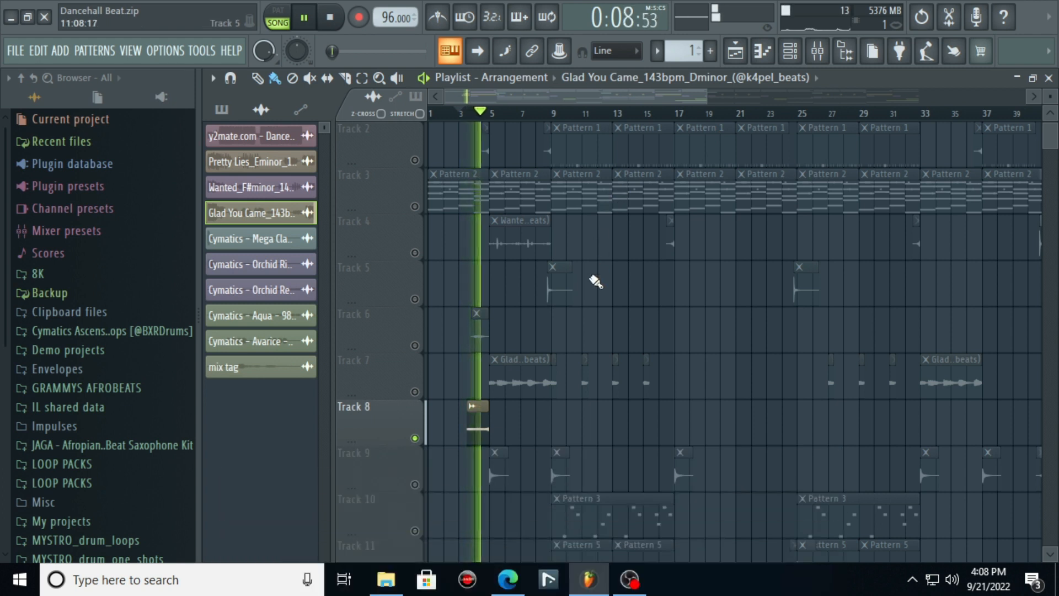
{"action": "key", "text": "space"}
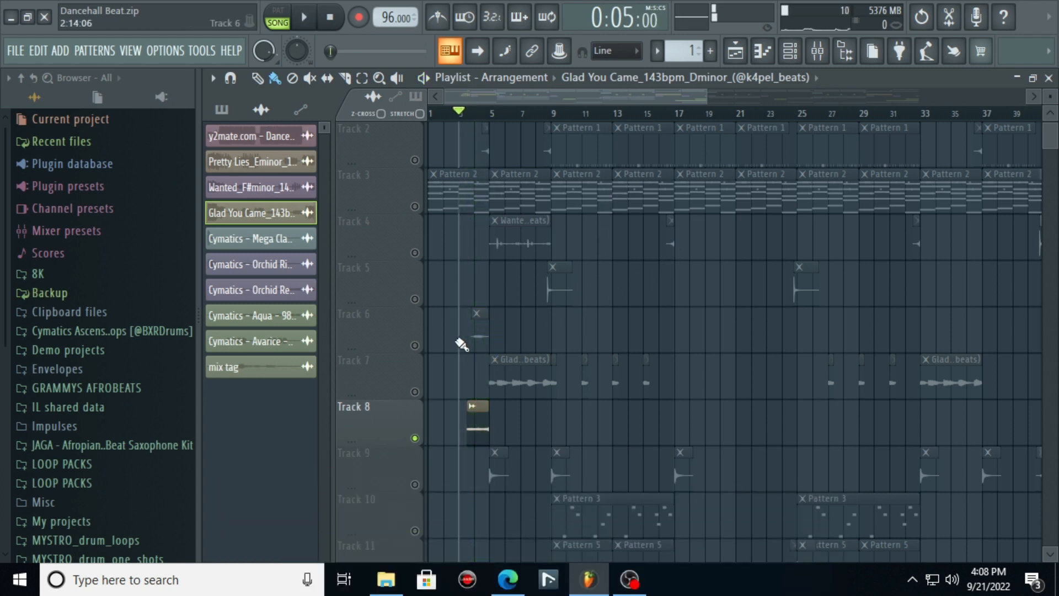
Audition the short audio clip on Track 6 soloed from bar 3
{"action": "left_click", "coordinate": [473, 314]}
{"action": "key", "text": "space"}
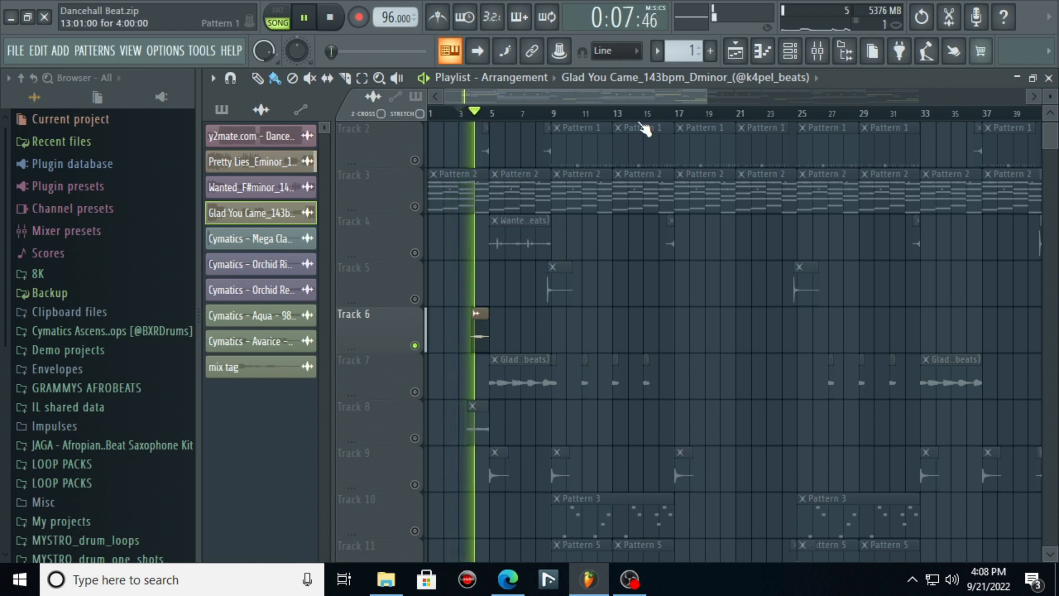
{"action": "key", "text": "space"}
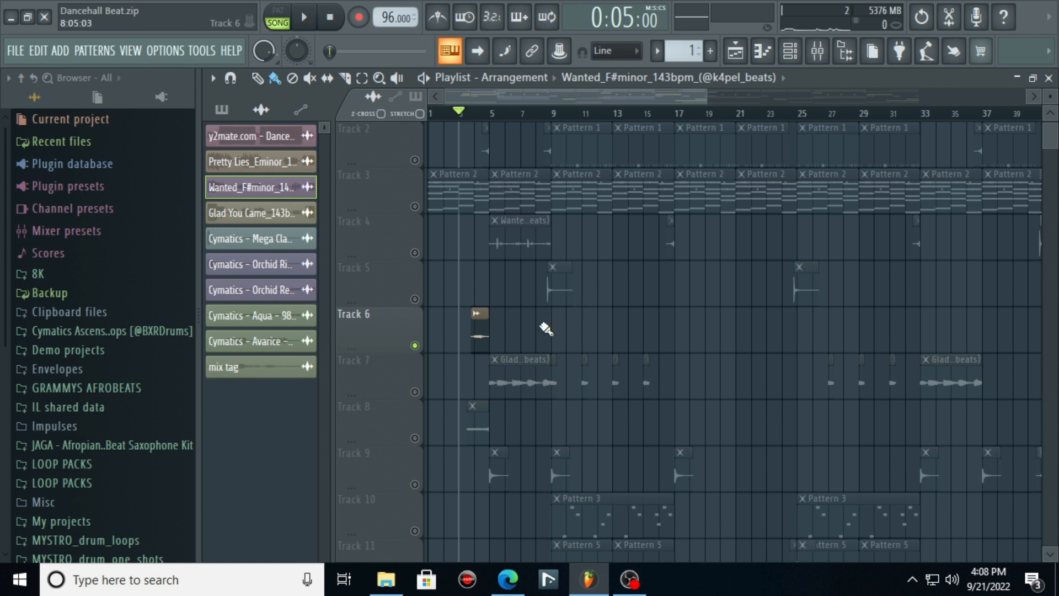
Unsolo the tracks and play the full arrangement from bar 5
{"action": "left_click", "coordinate": [415, 392]}
{"action": "left_click", "coordinate": [490, 114]}
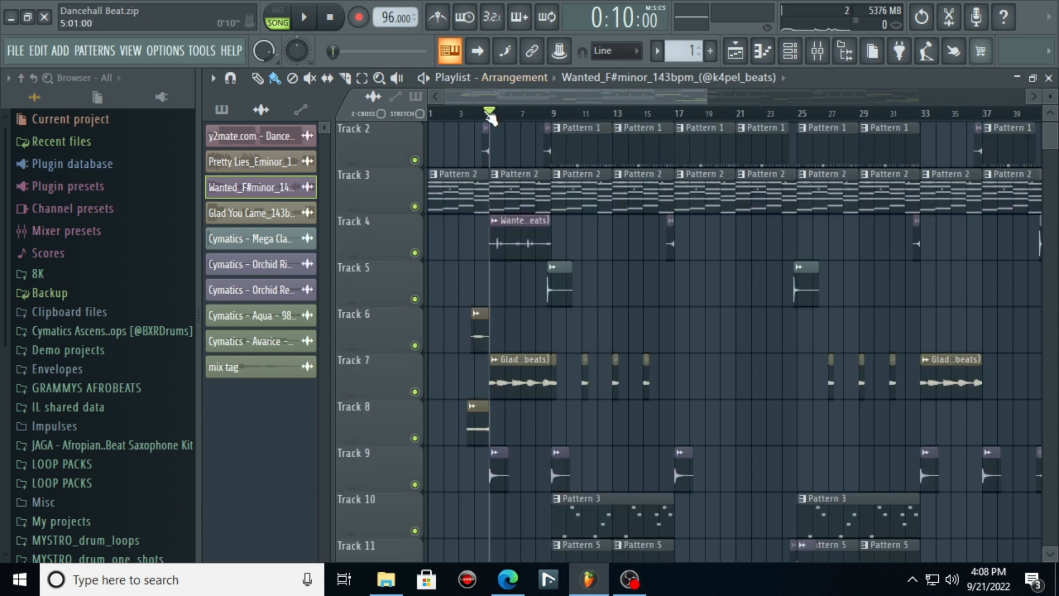
{"action": "key", "text": "space"}
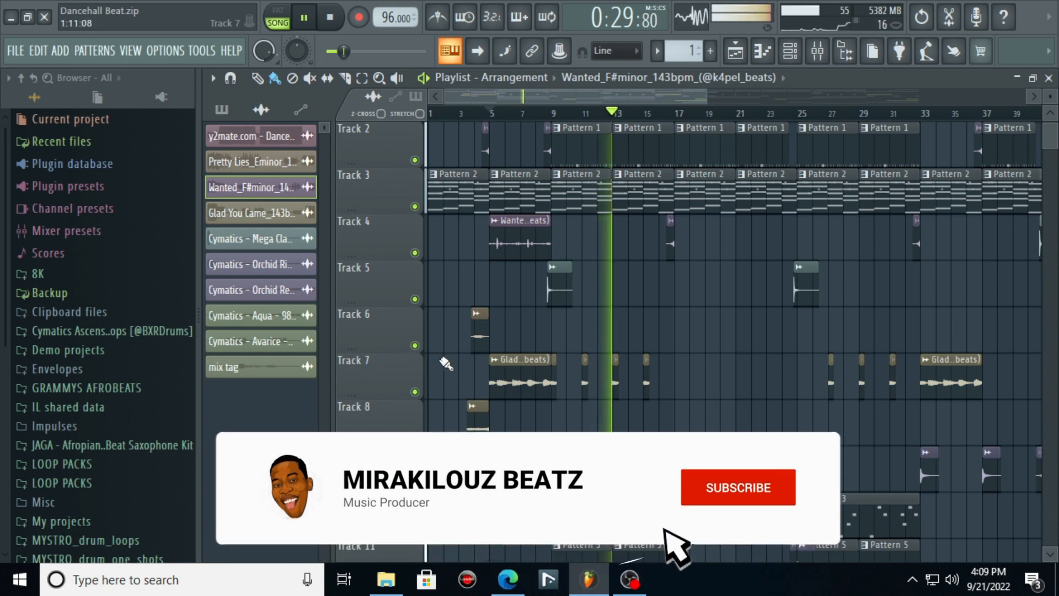
Solo Track 7 during playback, stop, and place the playhead at its short Glad You Came chop at bar 11
{"action": "left_click", "coordinate": [415, 391], "text": "ctrl"}
{"action": "key", "text": "space"}
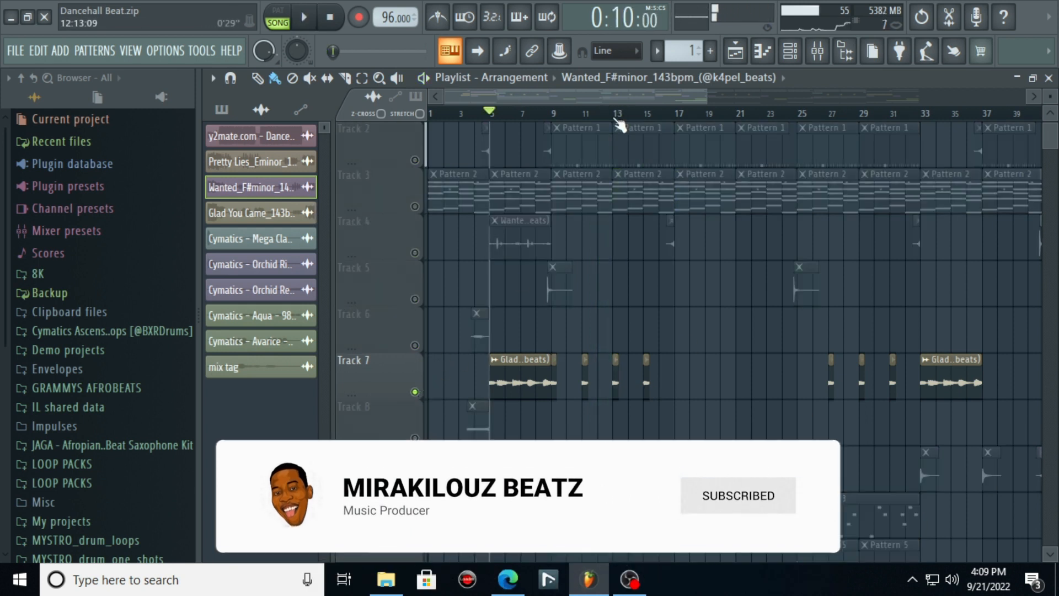
{"action": "left_click_drag", "start_coordinate": [570, 113], "coordinate": [555, 113]}
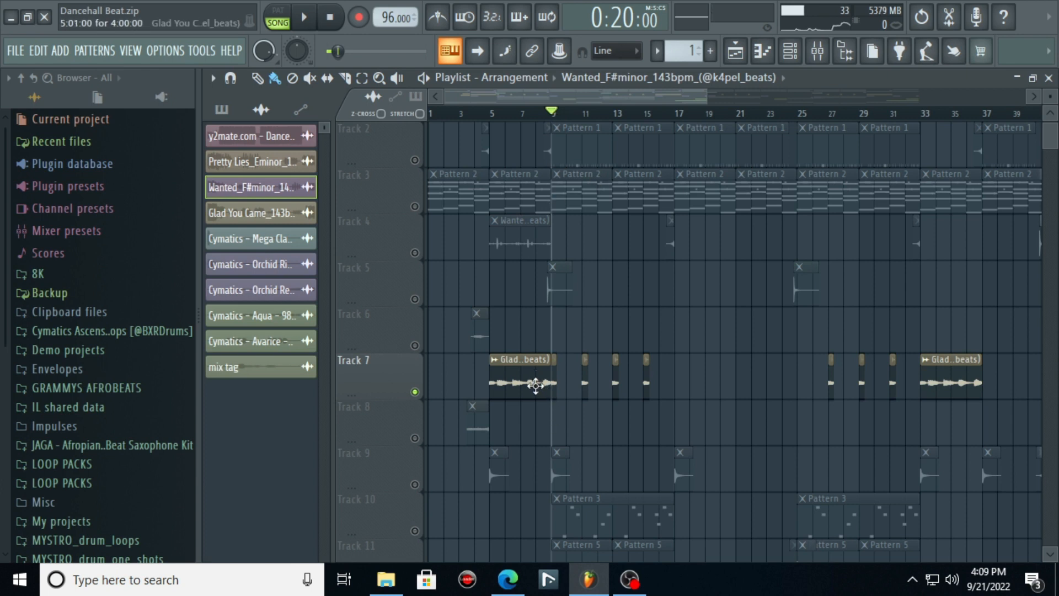
{"action": "left_click", "coordinate": [589, 114]}
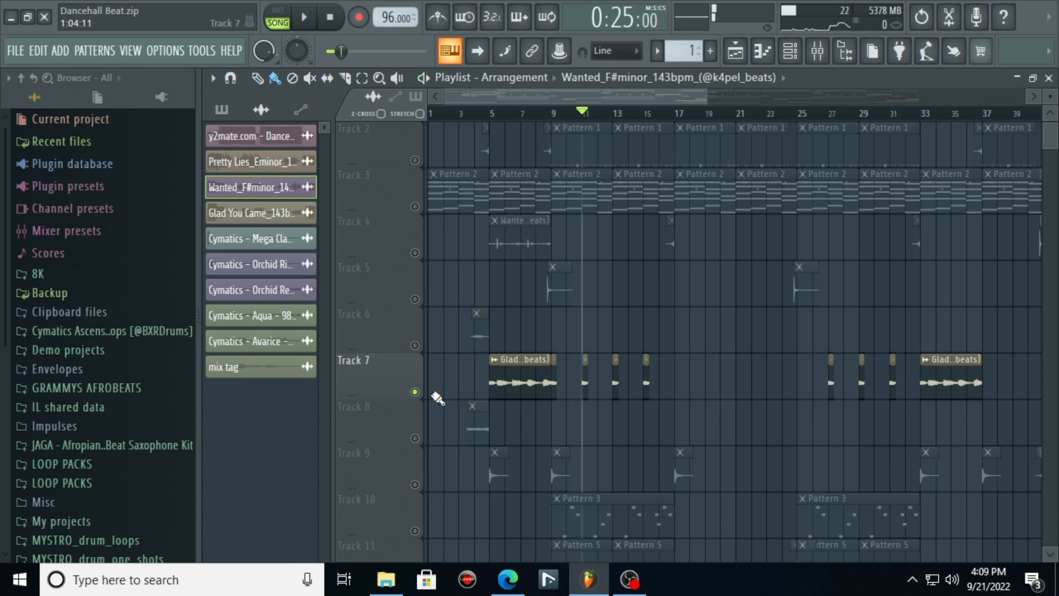
Re-enable all tracks and play the full arrangement from bar 11
{"action": "right_click", "coordinate": [415, 392]}
{"action": "key", "text": "space"}
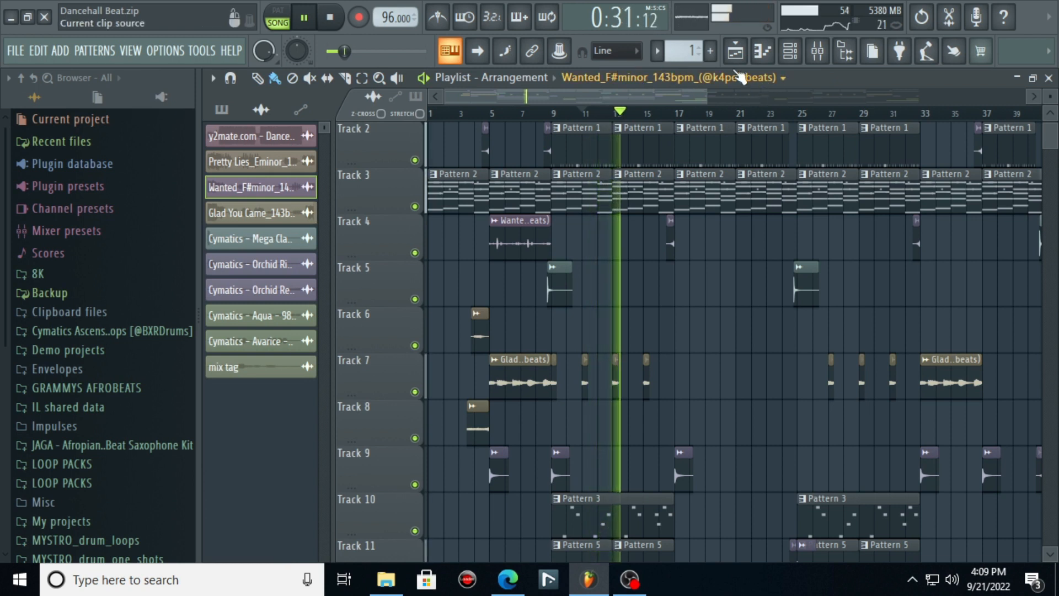
{"action": "key", "text": "space"}
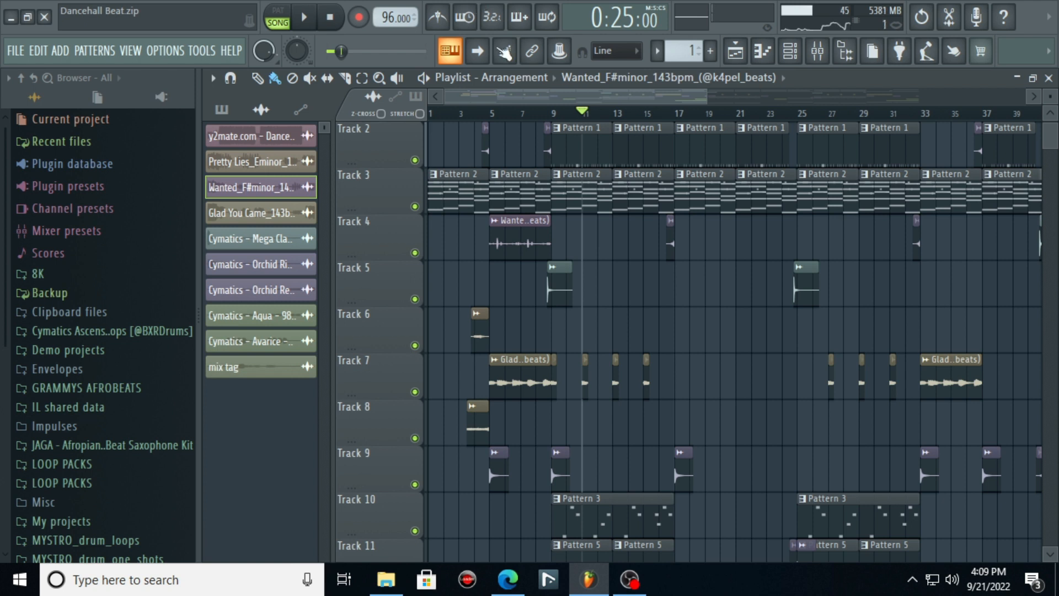
Audition Track 13 soloed from its audio clip at bar 19
{"action": "scroll", "coordinate": [596, 229], "scroll_direction": "up", "scroll_amount": 2}
{"action": "scroll", "coordinate": [595, 229], "scroll_direction": "down", "scroll_amount": 8}
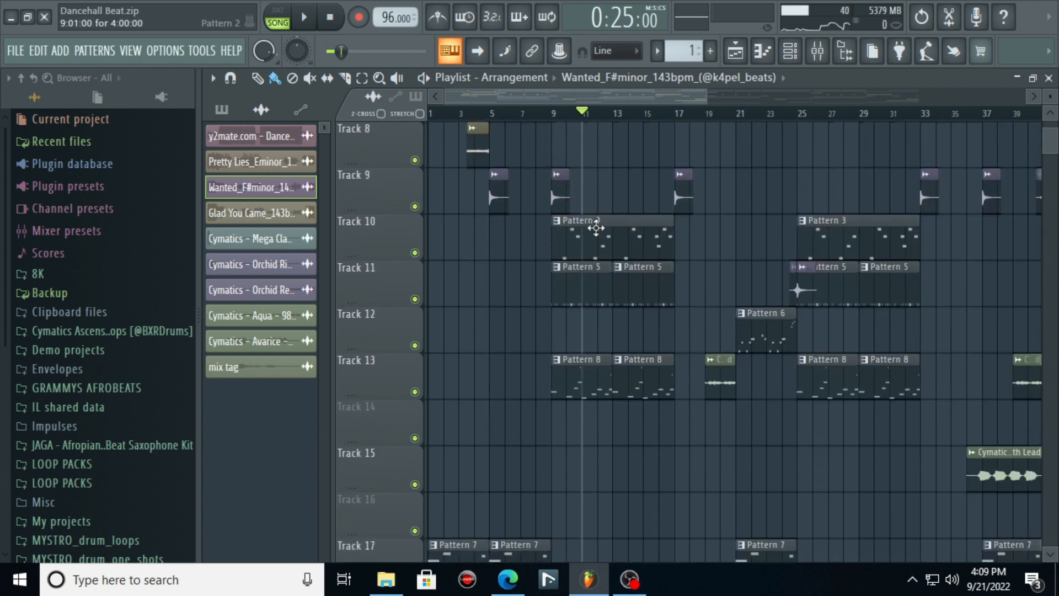
{"action": "left_click", "coordinate": [706, 117]}
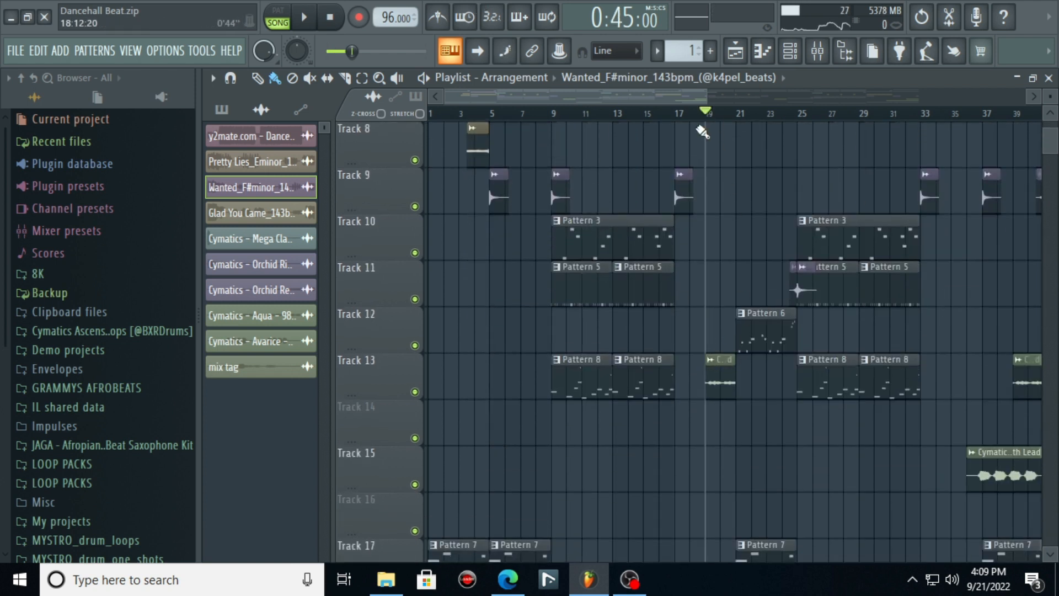
{"action": "left_click", "coordinate": [414, 392], "text": "ctrl"}
{"action": "key", "text": "space"}
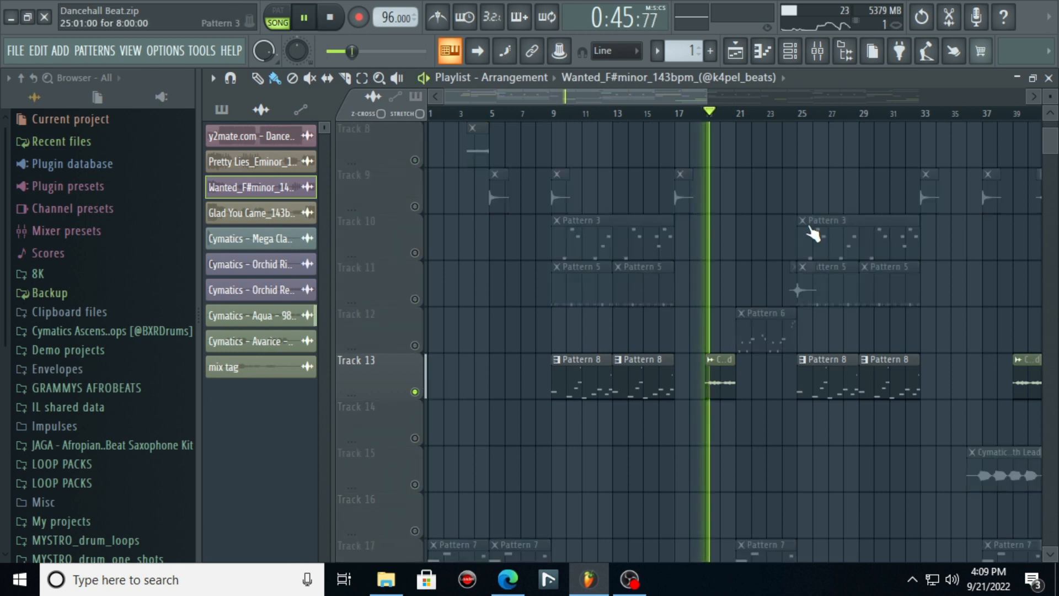
{"action": "scroll", "coordinate": [784, 335], "scroll_direction": "down", "scroll_amount": 1}
{"action": "scroll", "coordinate": [784, 335], "scroll_direction": "down", "scroll_amount": 1}
{"action": "key", "text": "space"}
Audition the Cymatics synth lead clip on Track 15 soloed from bar 69
{"action": "left_click_drag", "start_coordinate": [653, 94], "coordinate": [883, 99]}
{"action": "scroll", "coordinate": [848, 256], "scroll_direction": "down", "scroll_amount": 1}
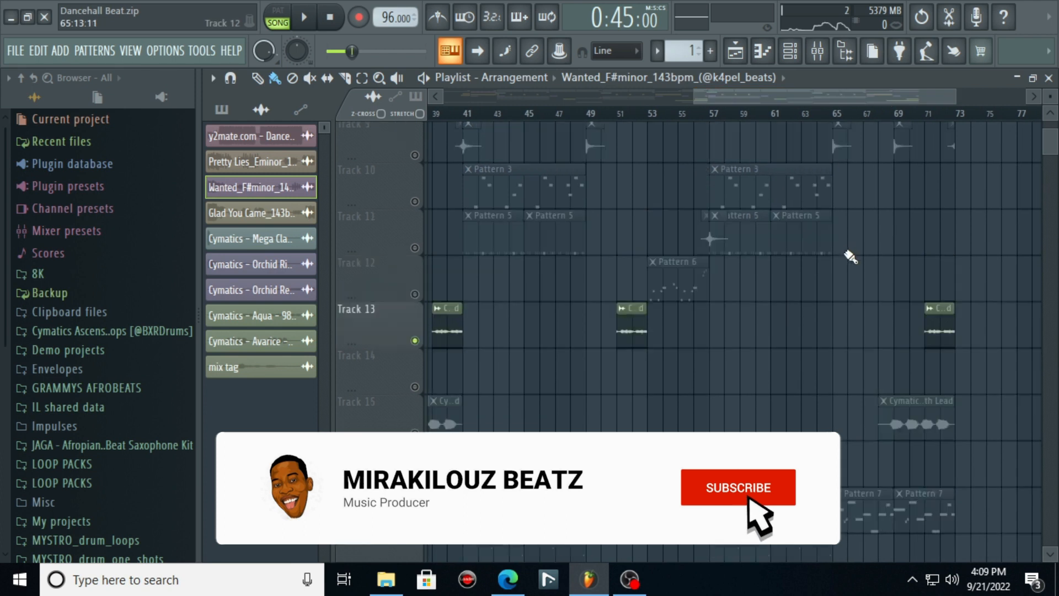
{"action": "left_click", "coordinate": [415, 345], "text": "ctrl"}
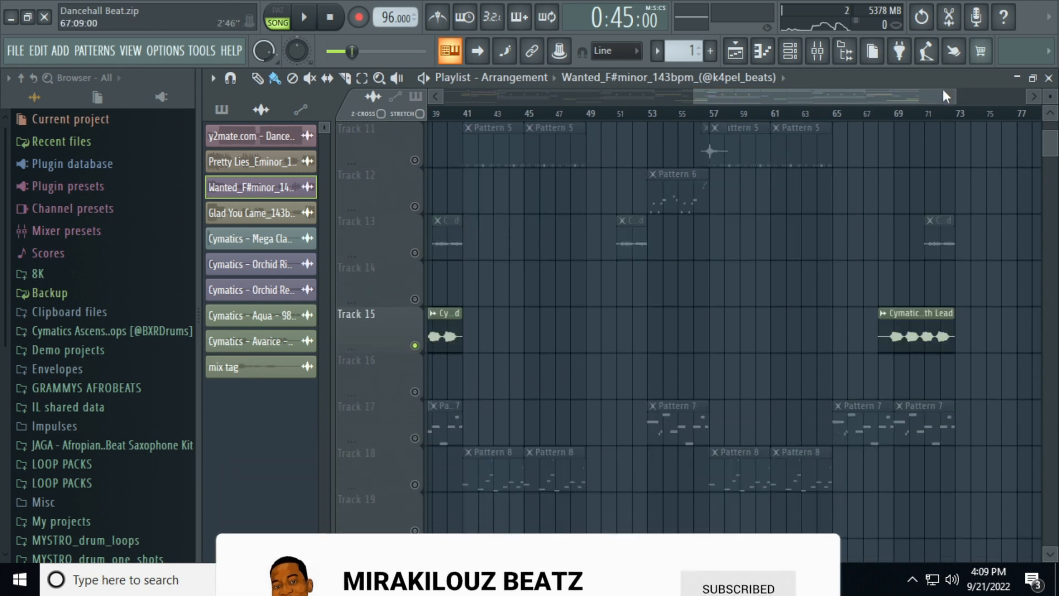
{"action": "left_click", "coordinate": [897, 113]}
{"action": "key", "text": "space"}
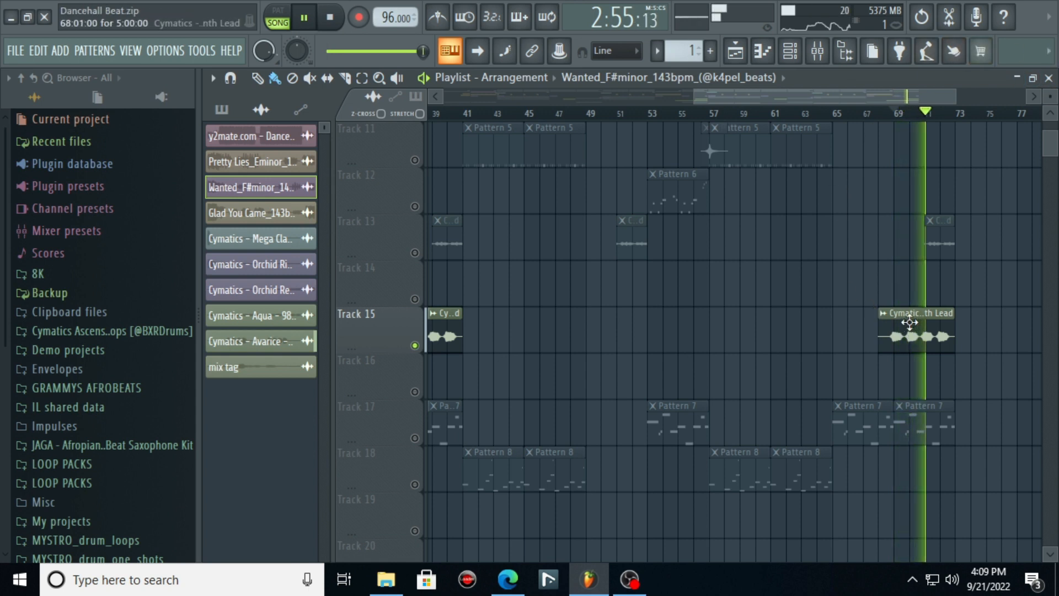
Stop playback, review the time-stretching pitch in the Track 15 synth lead clip's sample settings, and close them
{"action": "double_click", "coordinate": [909, 322]}
{"action": "key", "text": "space"}
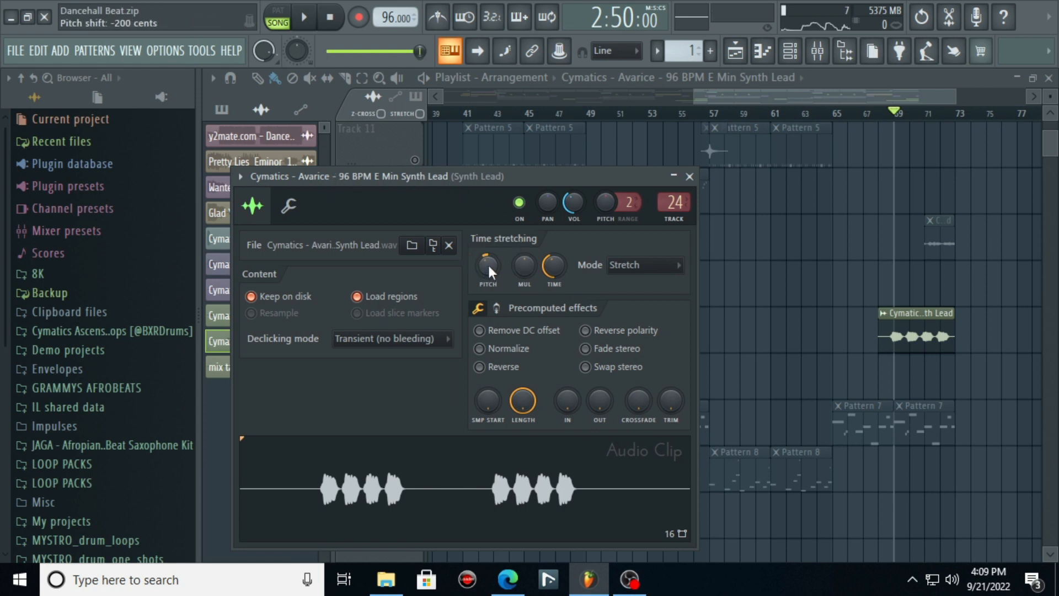
{"action": "left_click", "coordinate": [690, 177]}
Unsolo Track 15 and return to the start of the arrangement at Track 1
{"action": "left_click_drag", "start_coordinate": [717, 97], "coordinate": [466, 102]}
{"action": "scroll", "coordinate": [515, 208], "scroll_direction": "up", "scroll_amount": 4}
{"action": "scroll", "coordinate": [502, 205], "scroll_direction": "up", "scroll_amount": 6}
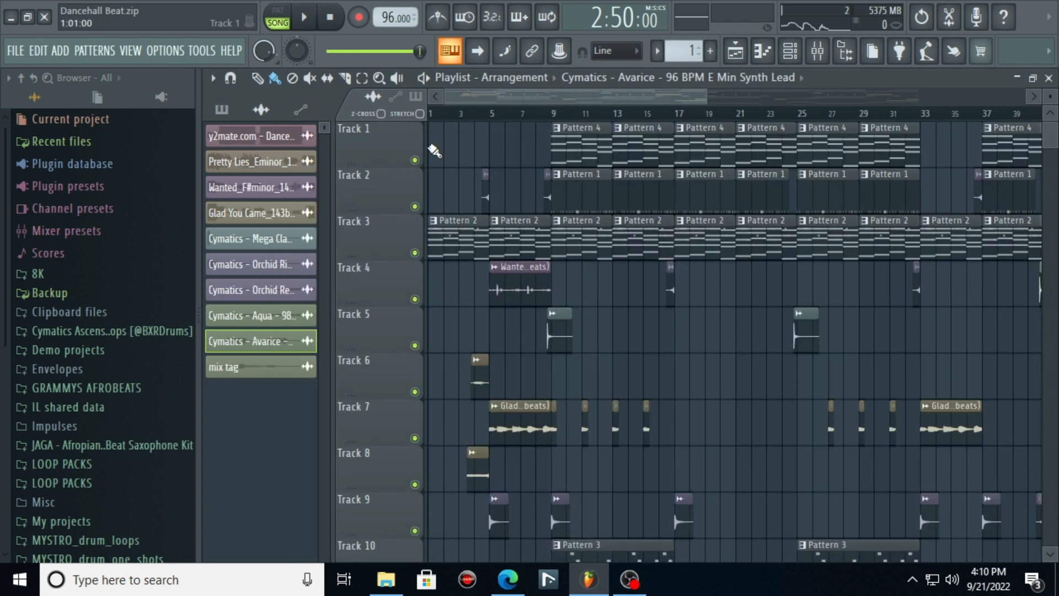